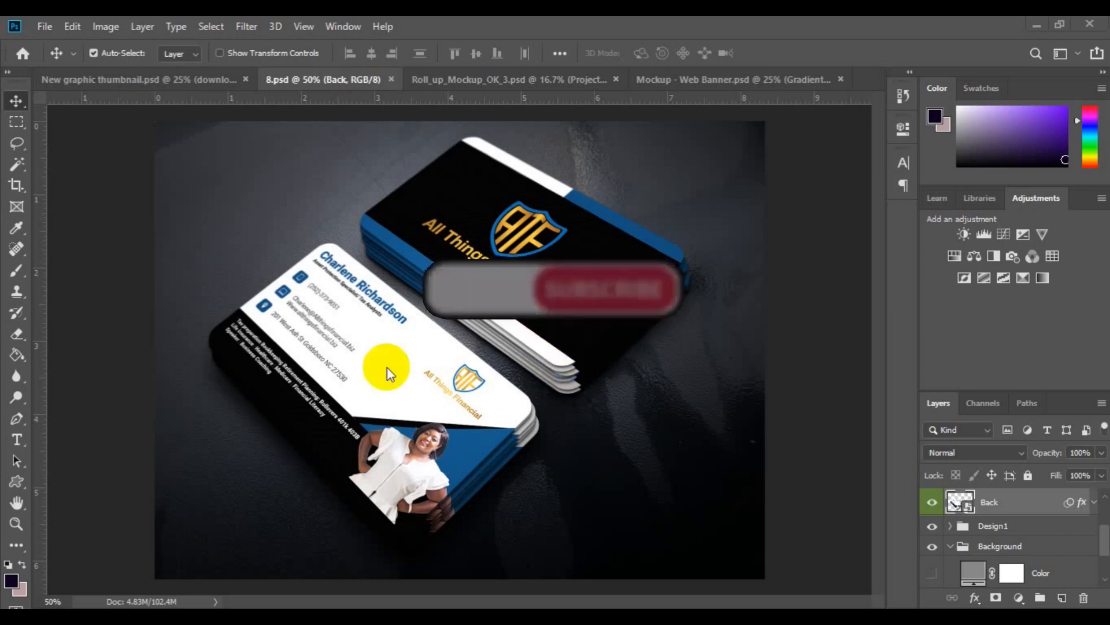
Start a new document and name it "Business card".
click(46, 24)
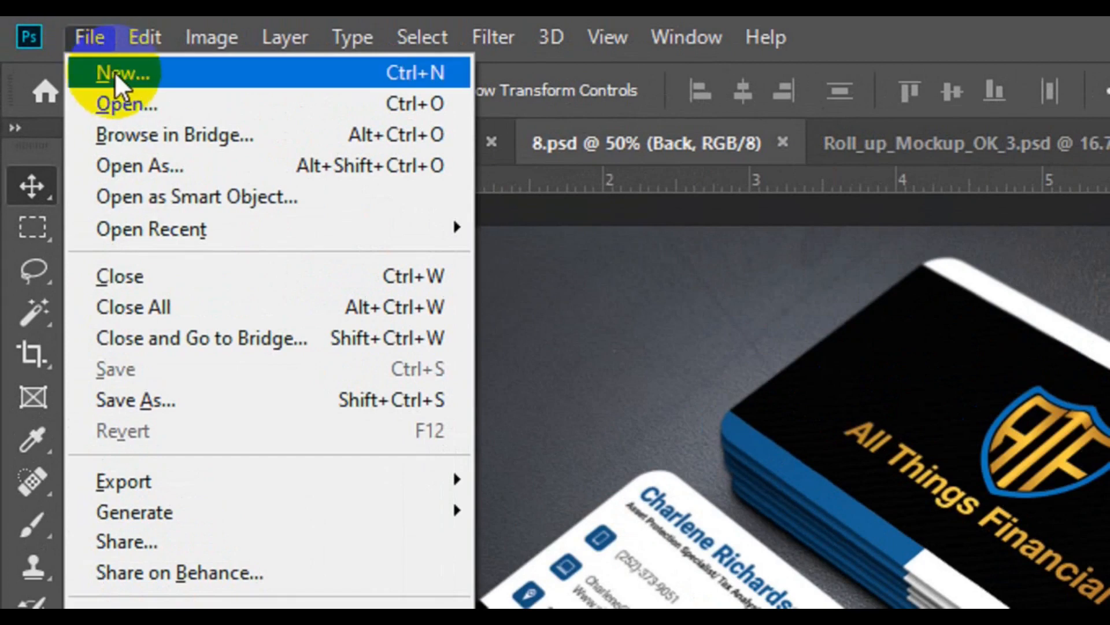
click(117, 74)
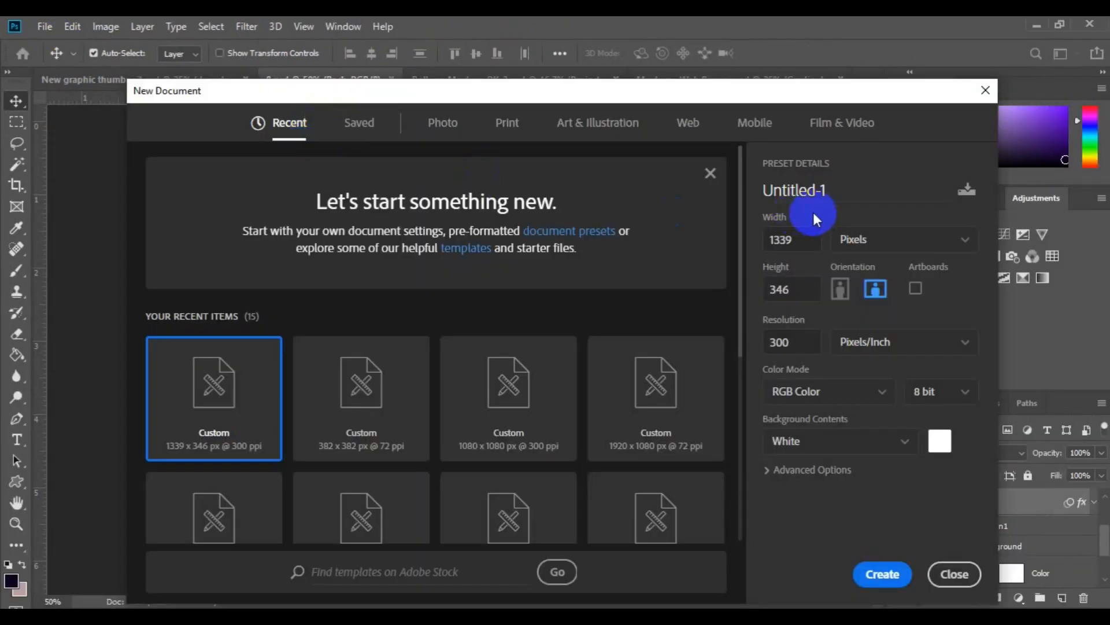
click(808, 195)
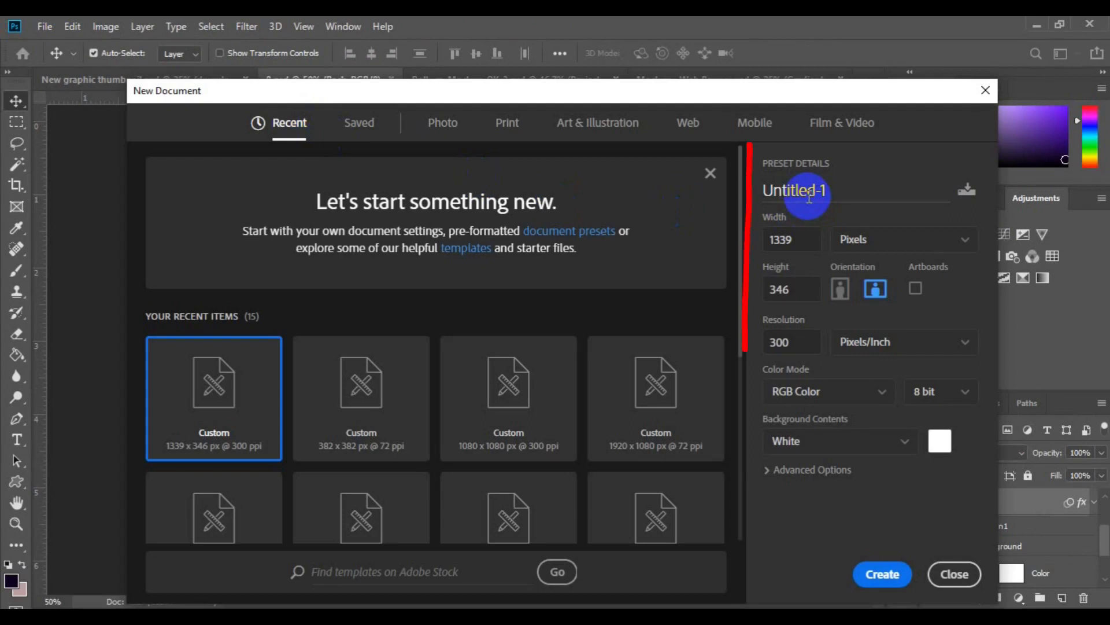
double_click(808, 195)
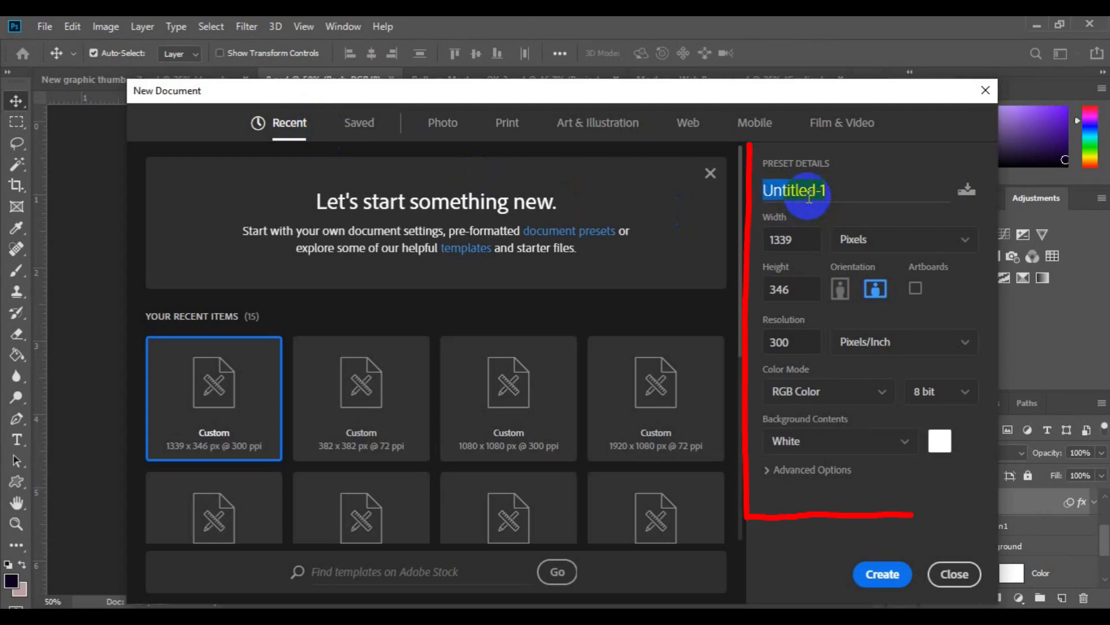
text(Bu)
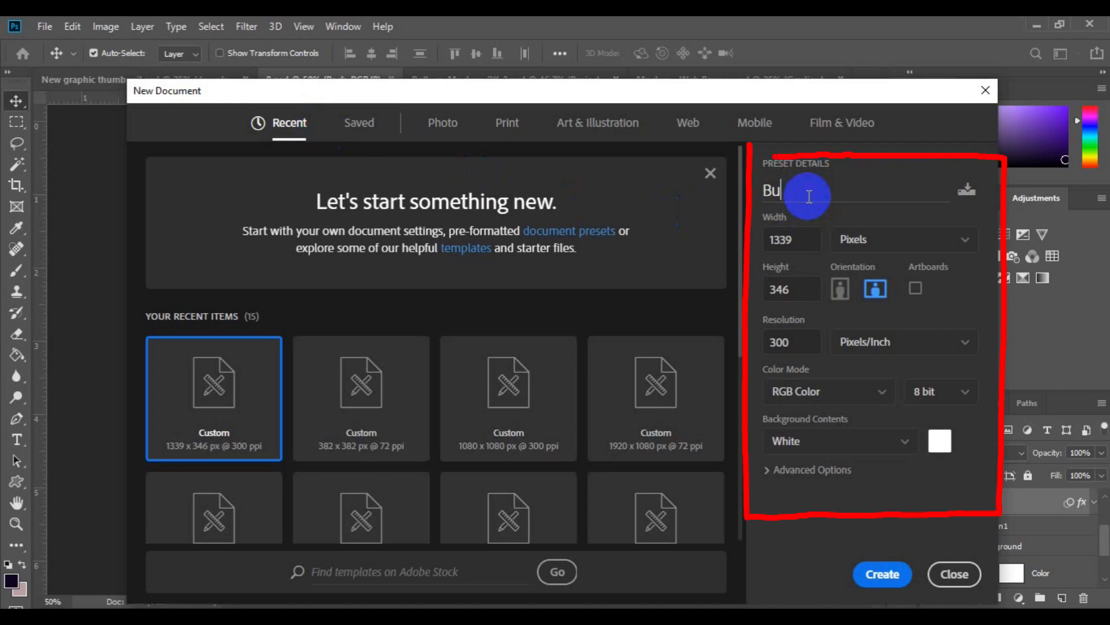
text(siness )
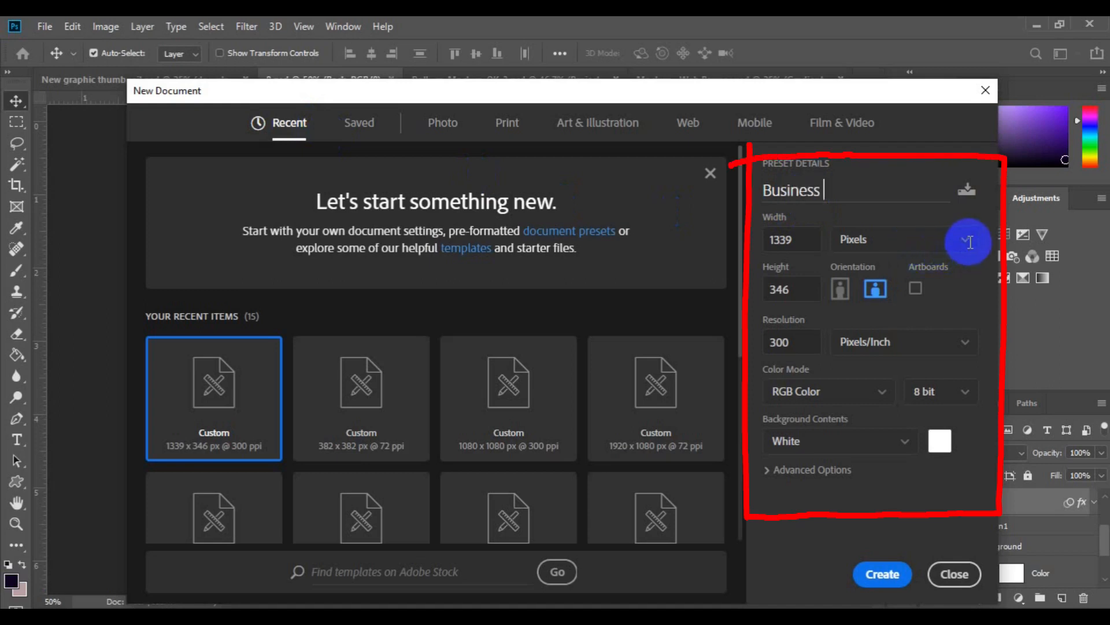
text(card)
Set the new document's units to inches, with a width of 3.25 and a height of 1.75.
click(966, 241)
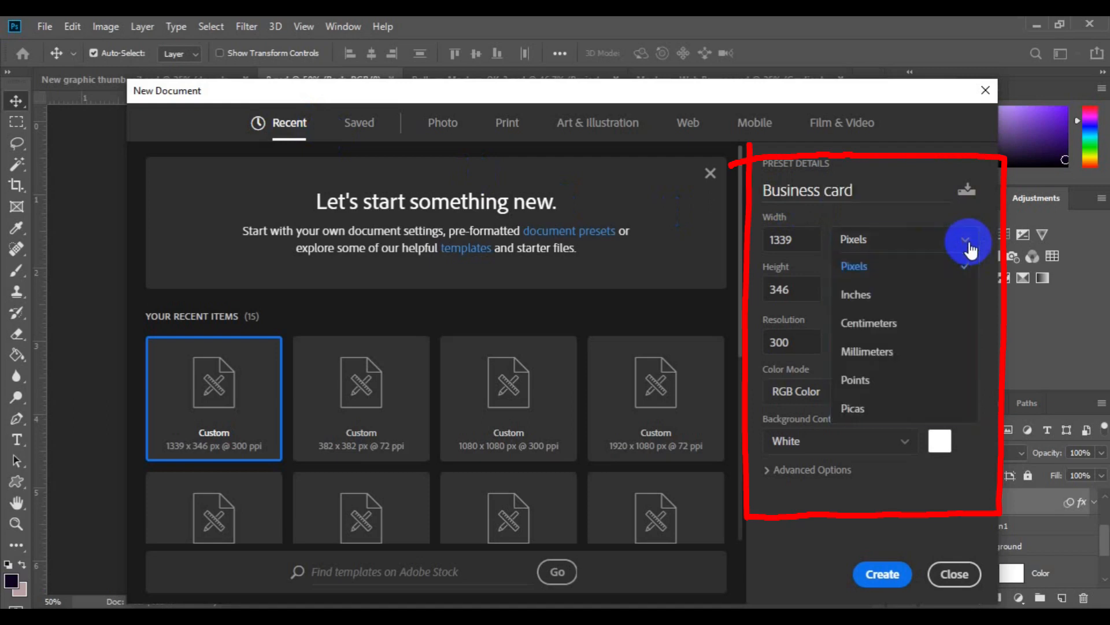
click(903, 297)
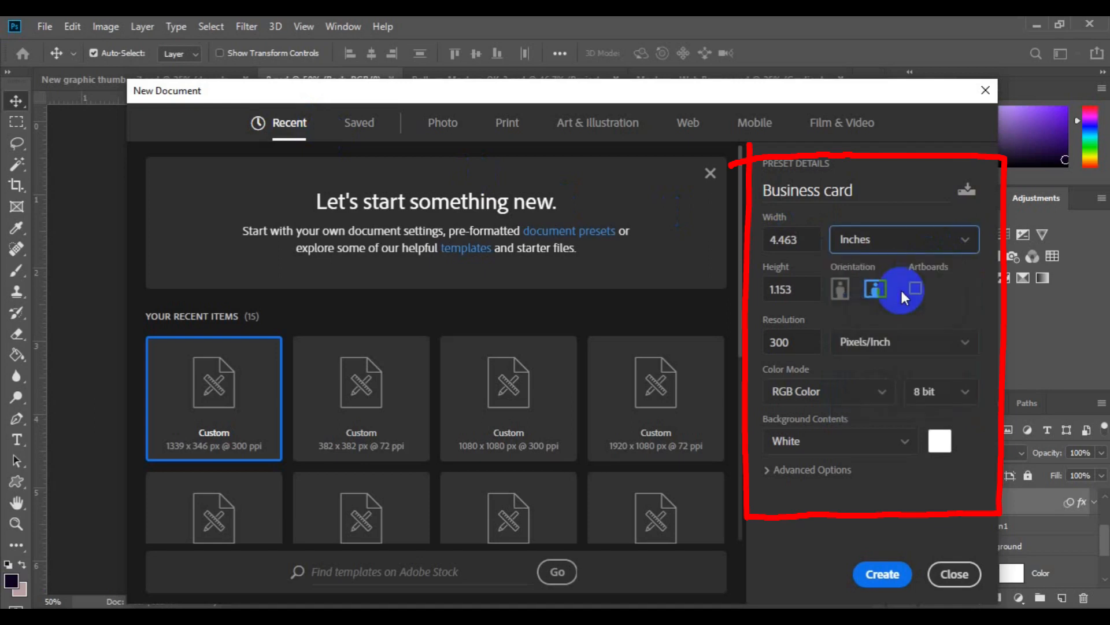
double_click(789, 236)
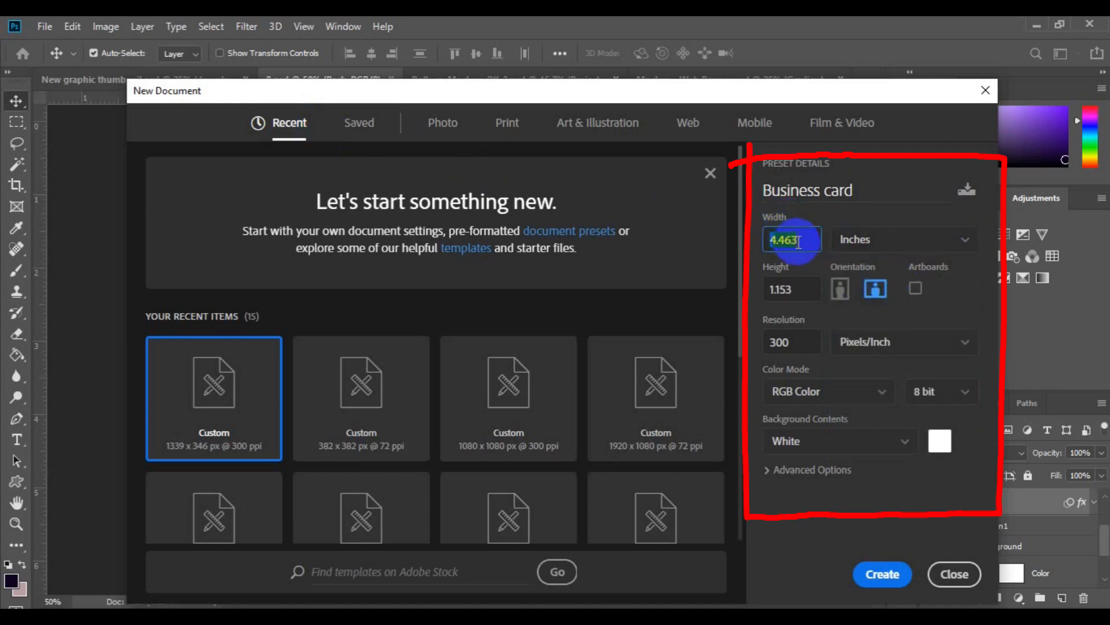
key(BackSpace)
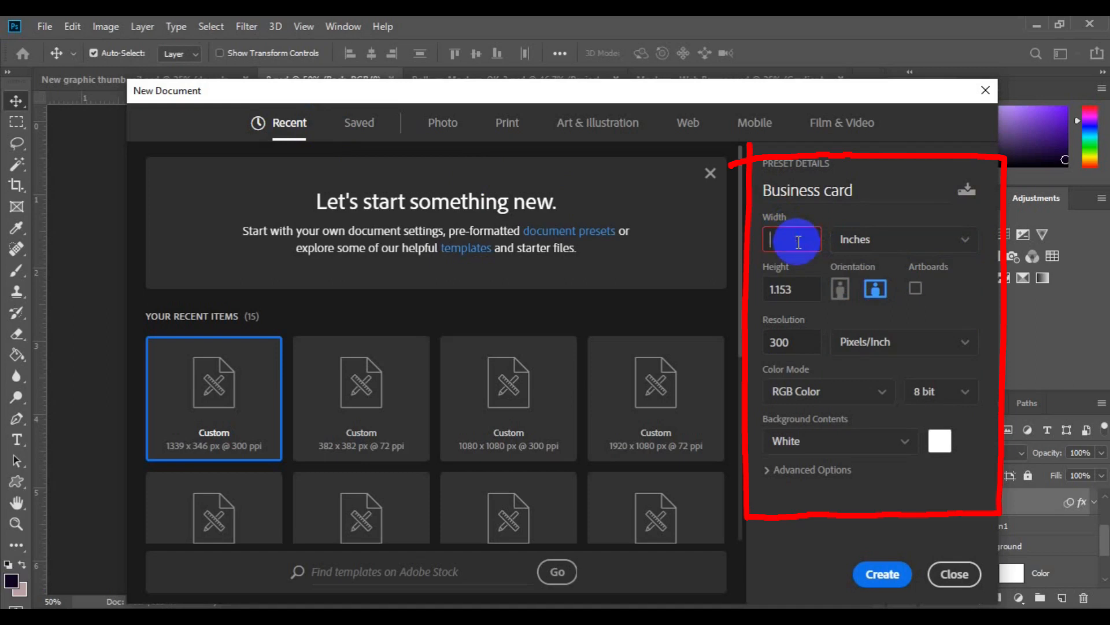
click(792, 287)
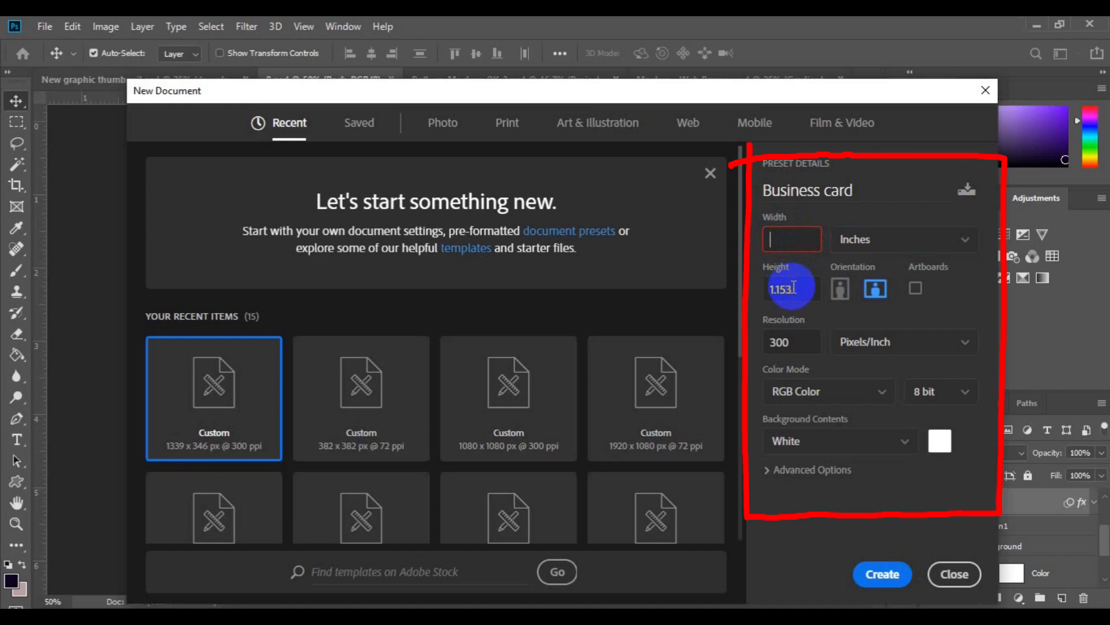
text(3.25)
key(Tab)
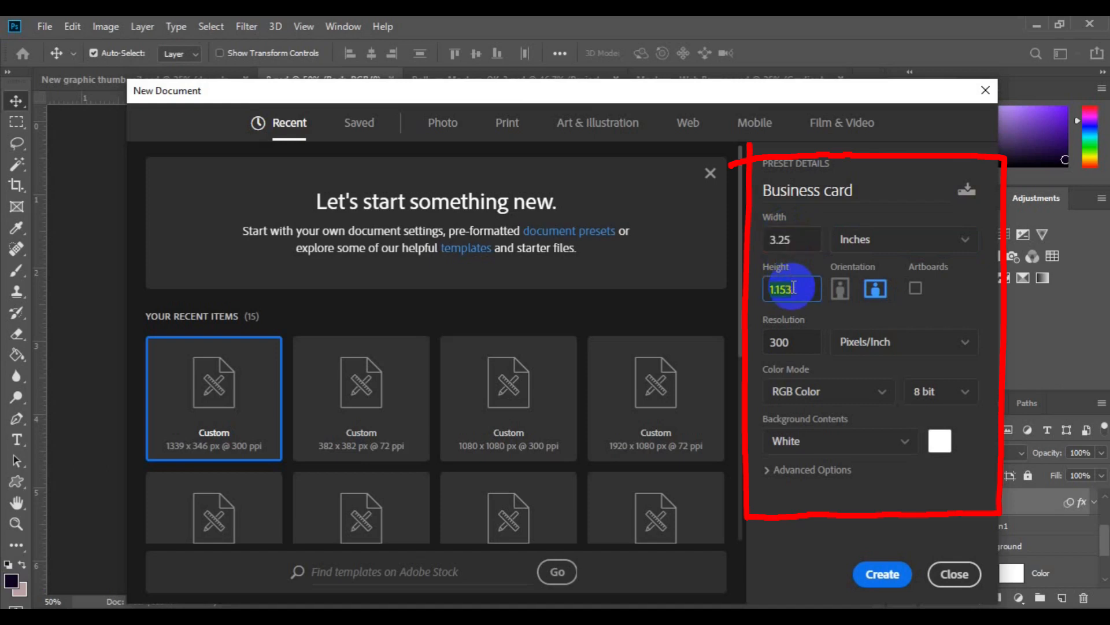
text(1)
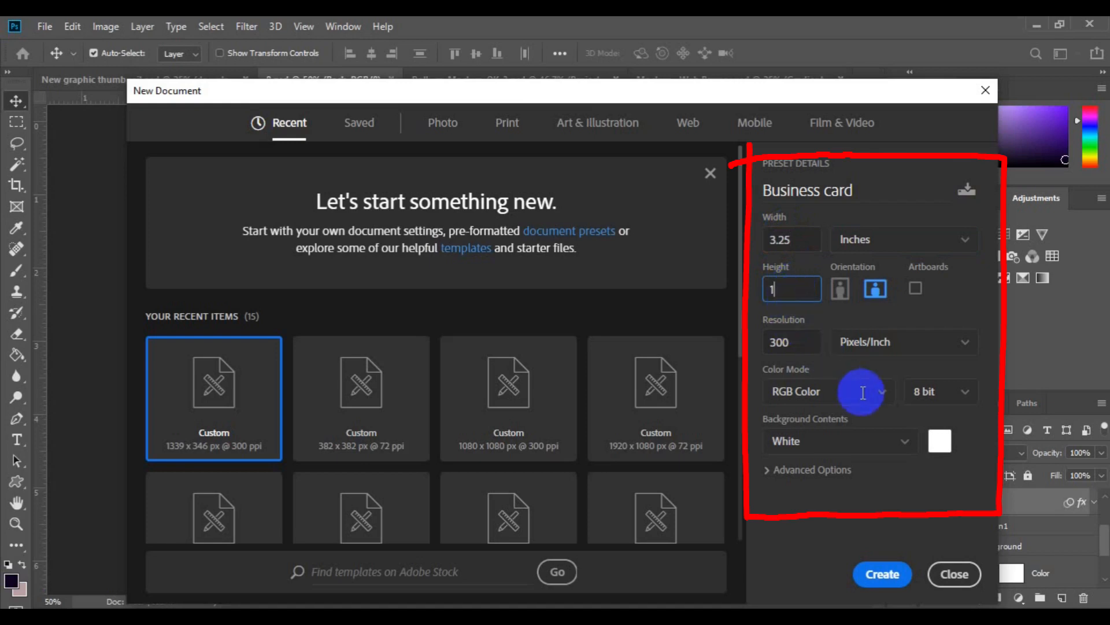
text(.75)
Keep the resolution at 300 pixels/inch, set the color mode to CMYK Color, and create the document.
click(799, 343)
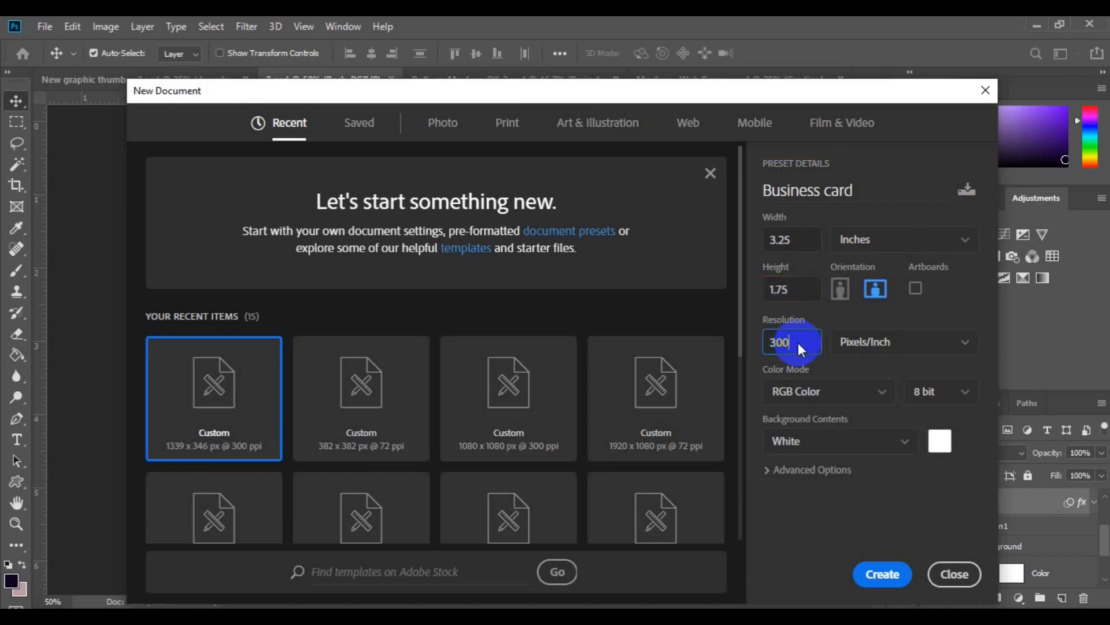
click(883, 393)
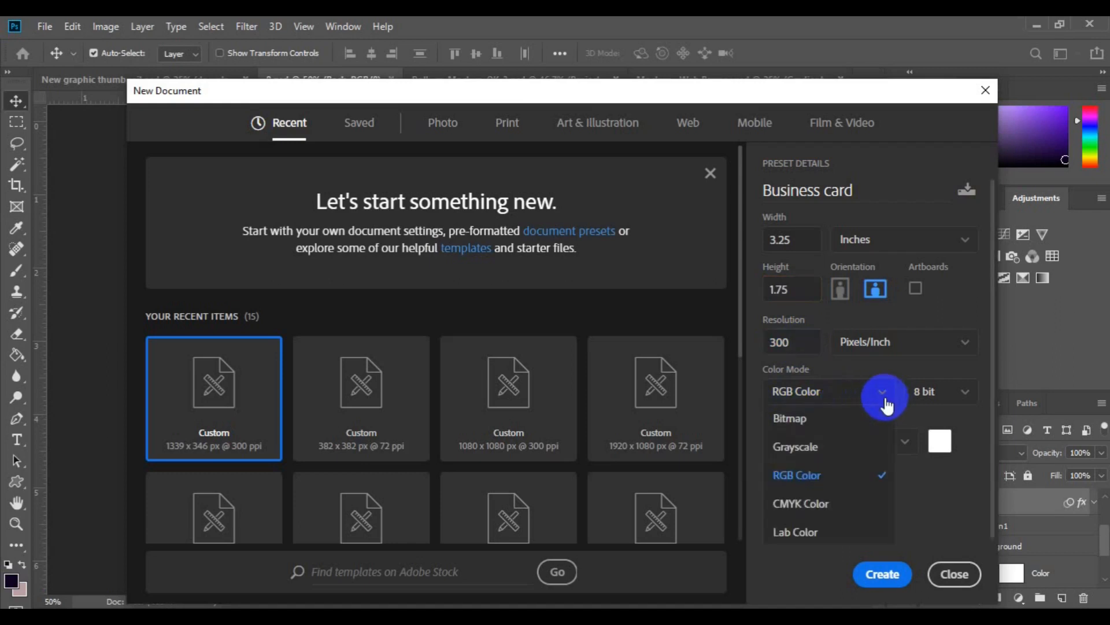
click(837, 505)
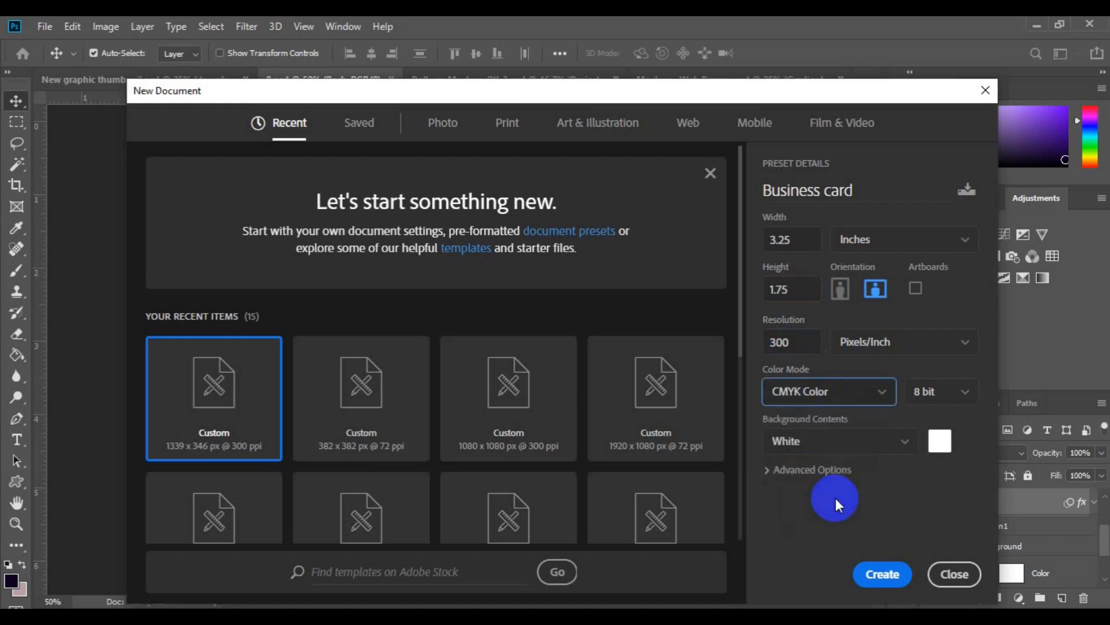
click(884, 575)
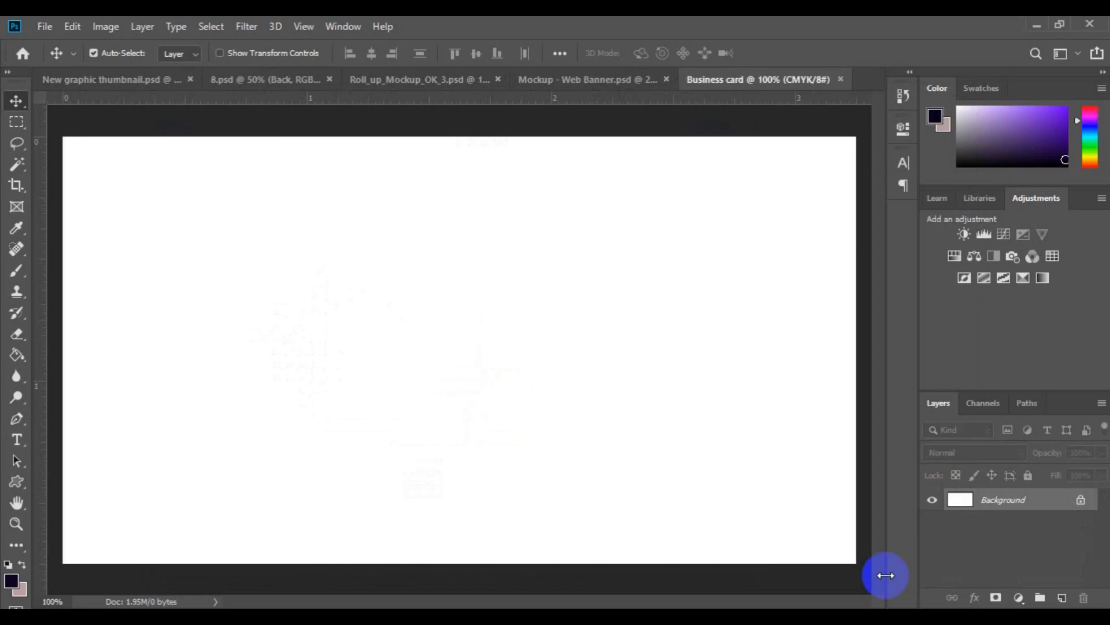
Place guides along all four edges of the blank 3.25 x 1.75 inch canvas.
key(ctrl+minus)
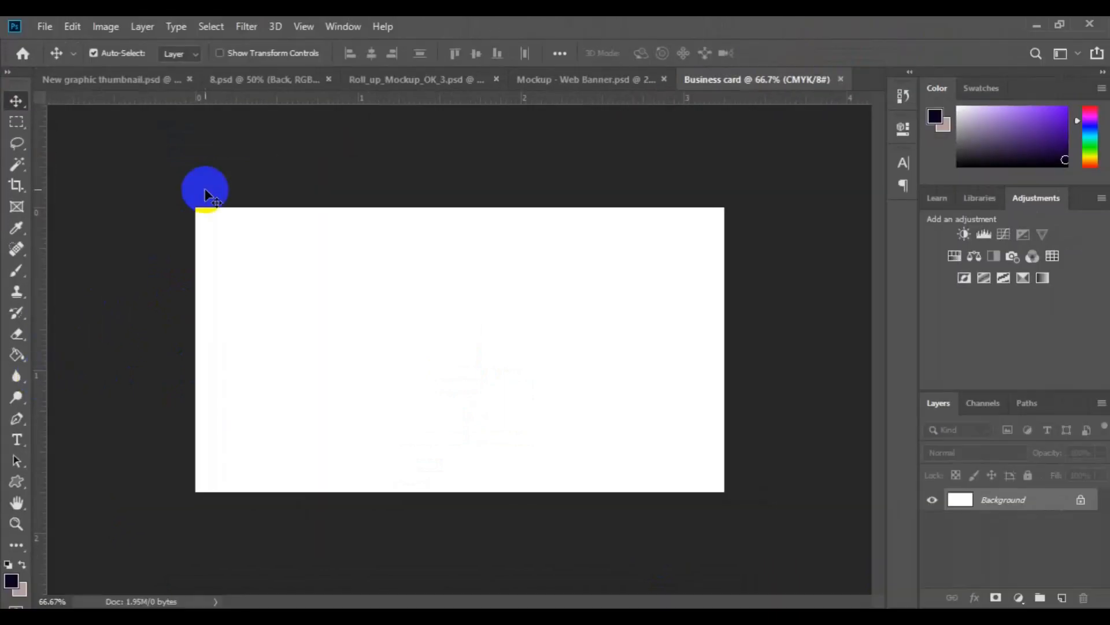
click(311, 26)
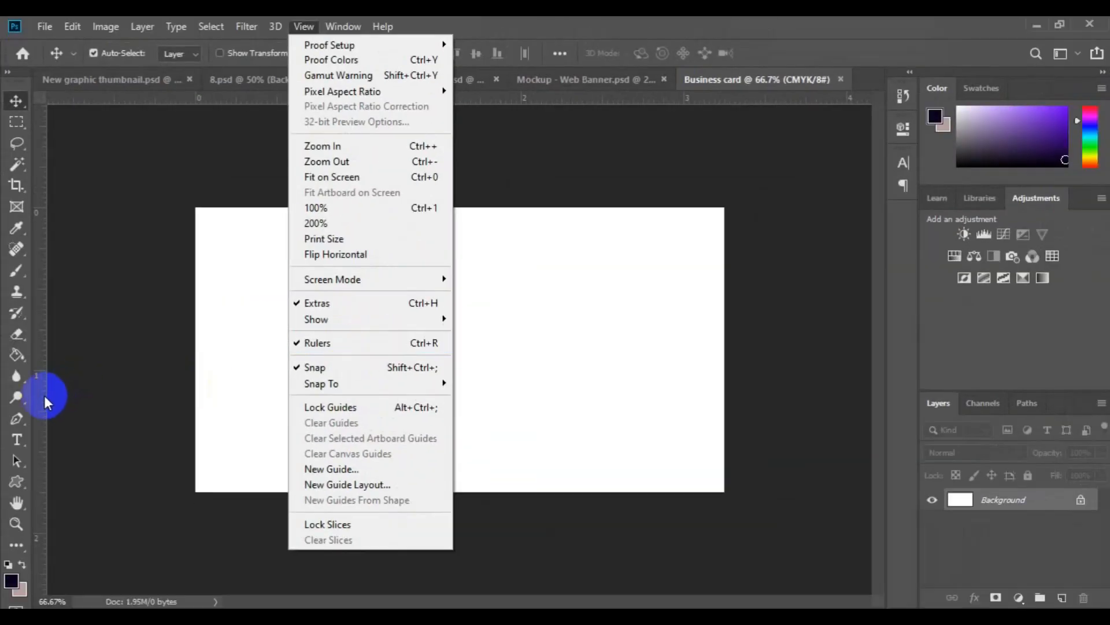
click(47, 400)
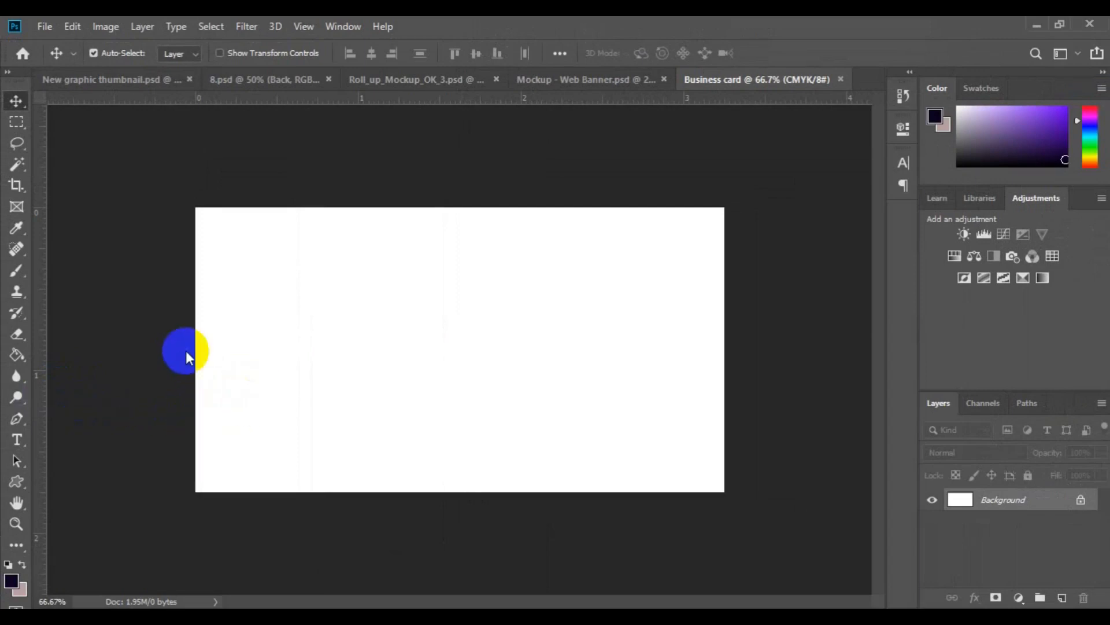
drag(47, 348, 196, 362)
drag(481, 144, 478, 207)
drag(37, 418, 723, 305)
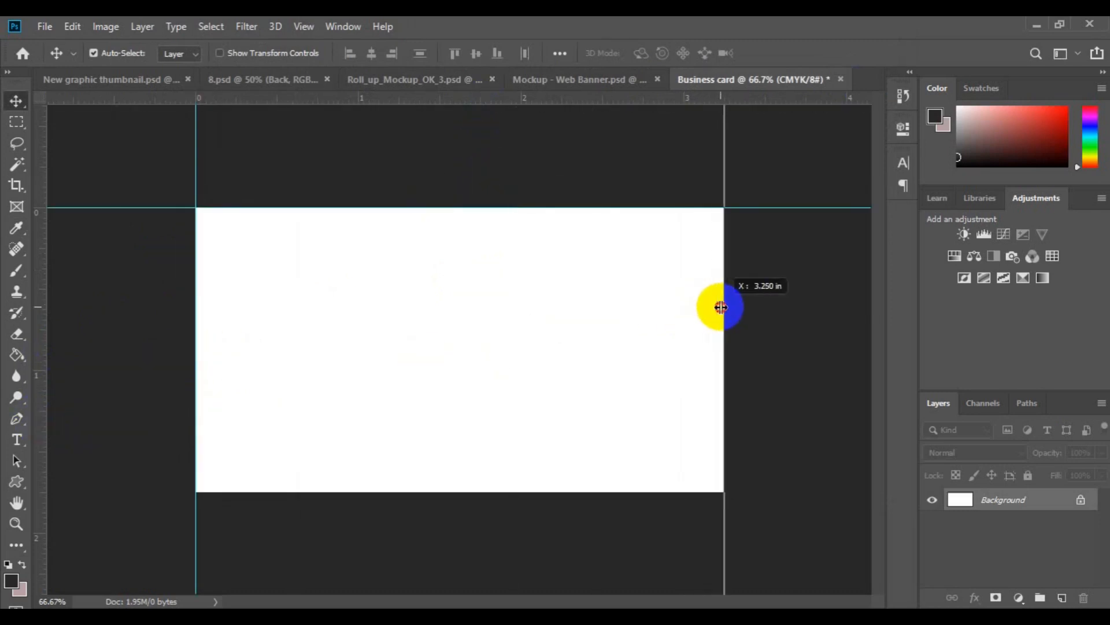
drag(571, 144, 595, 491)
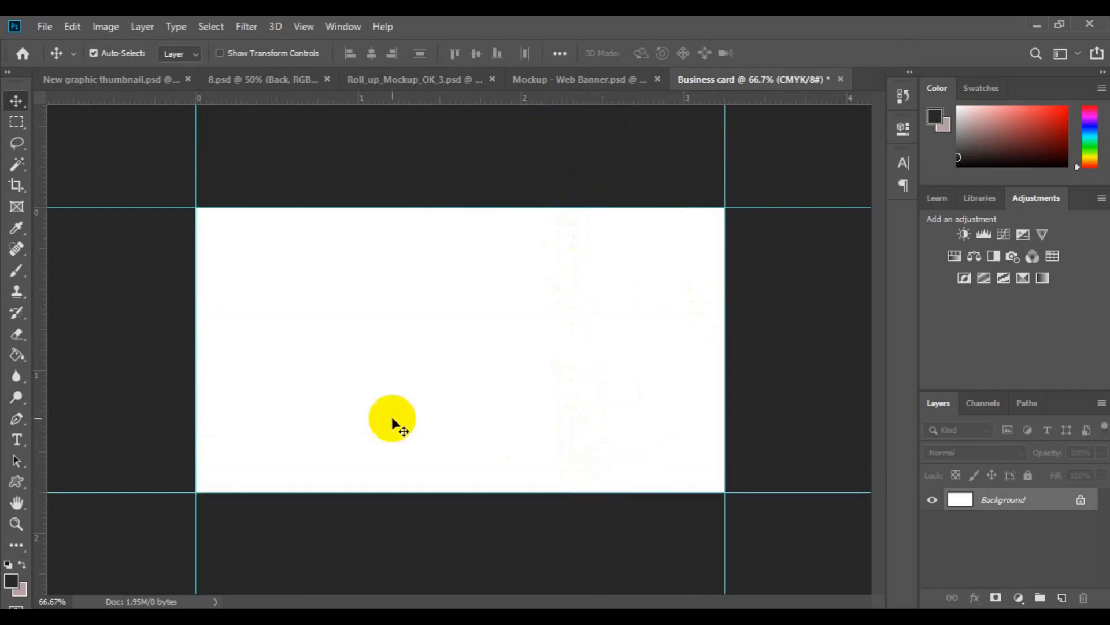
Enlarge the canvas by a relative 0.25 inches in both width and height, anchored at the center.
click(110, 27)
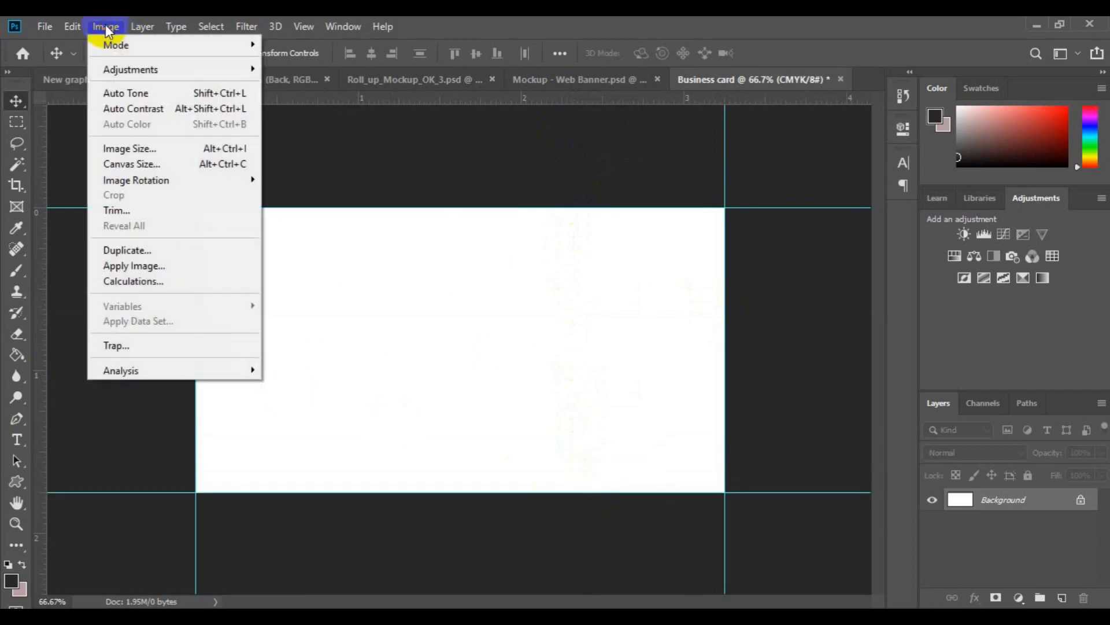
click(175, 166)
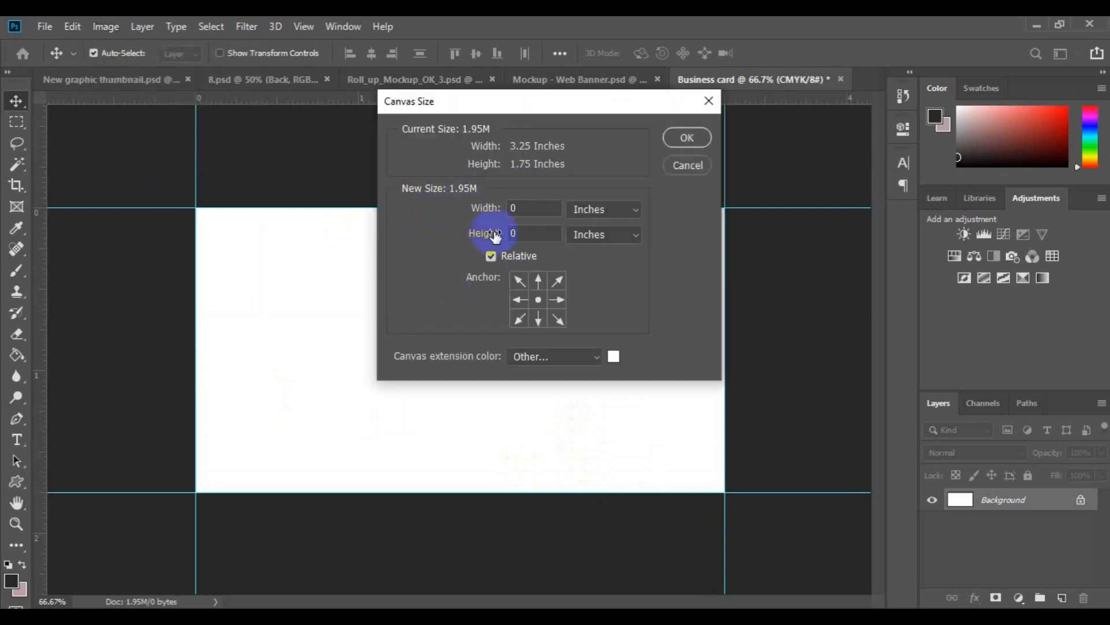
click(527, 210)
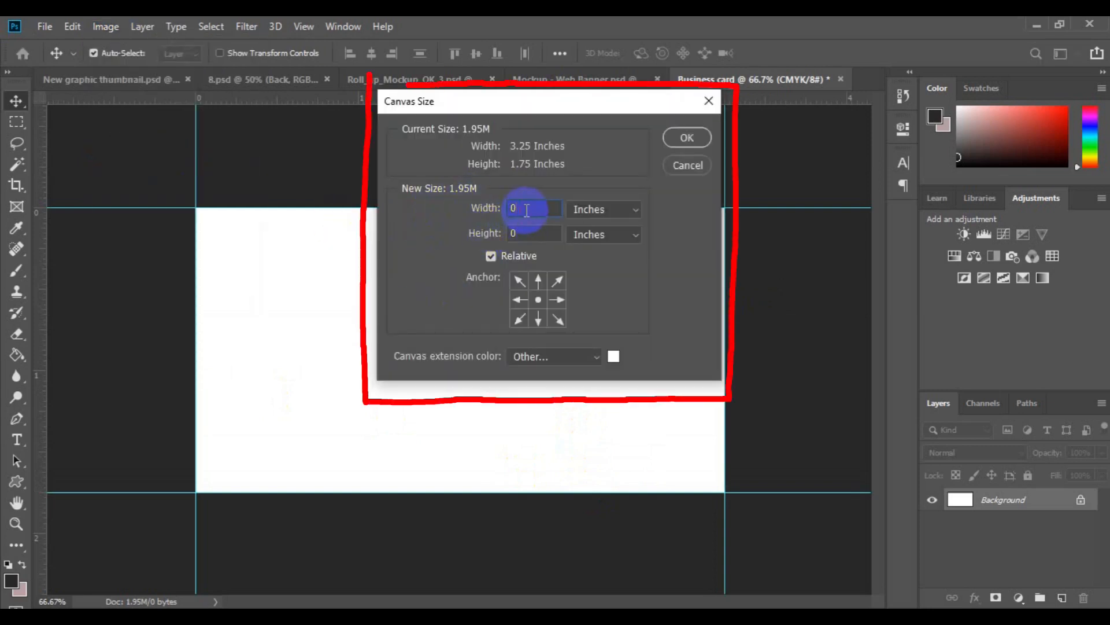
text(.25)
click(534, 232)
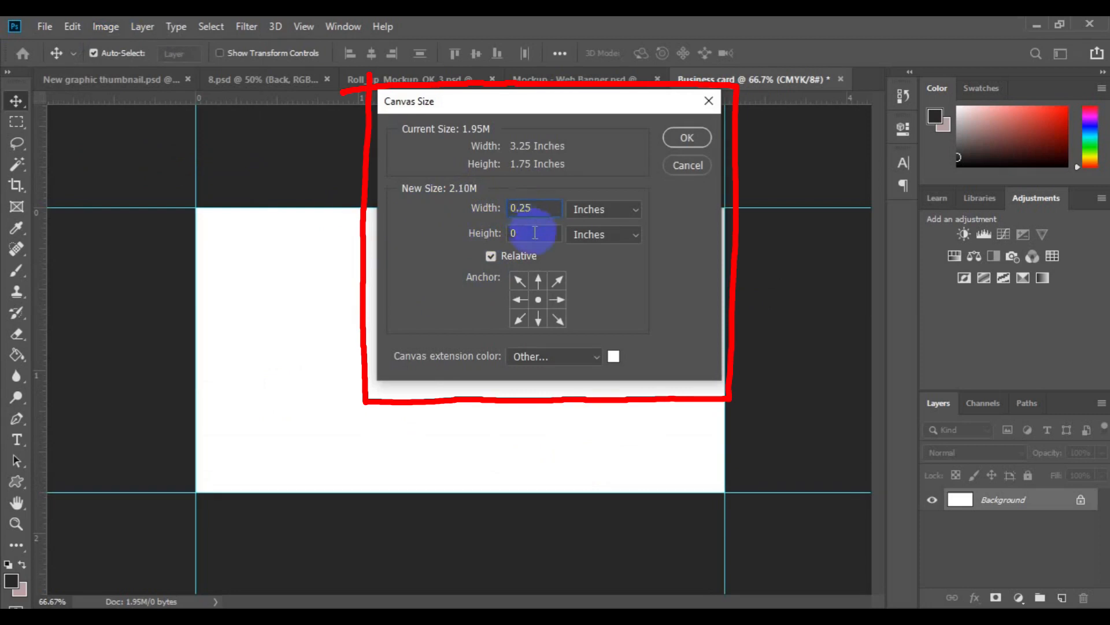
text(.)
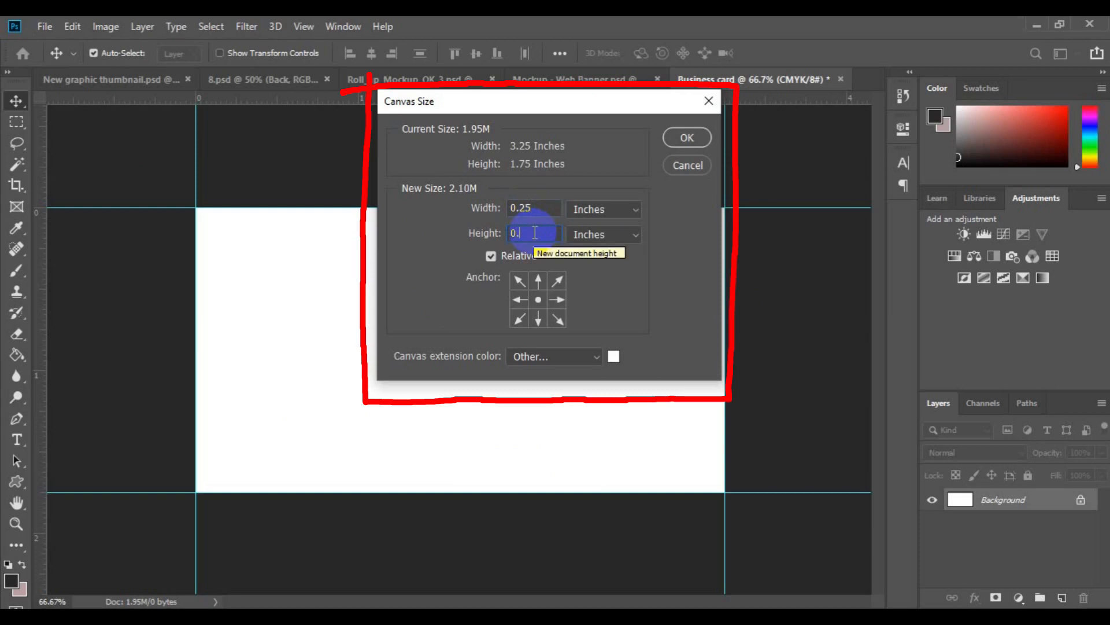
text(25)
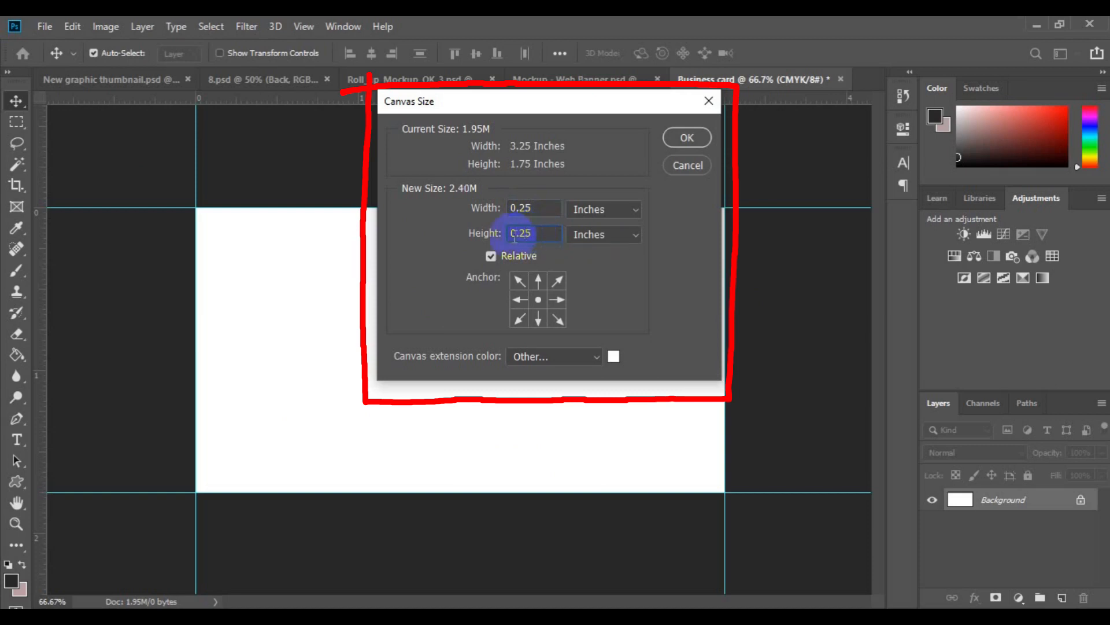
click(682, 140)
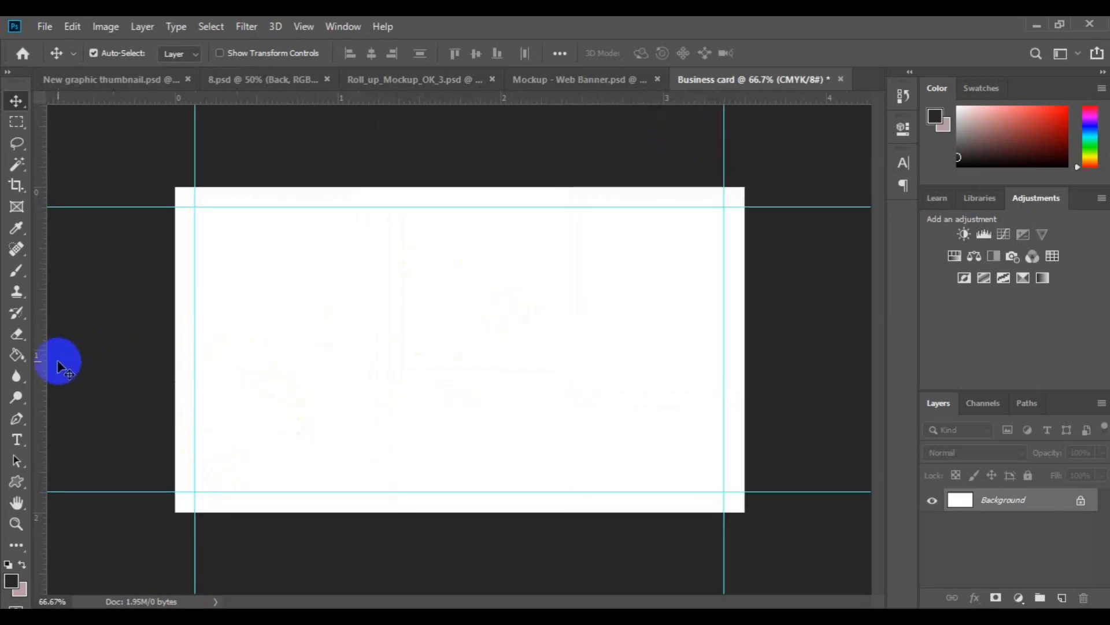
Place four more guides along the outer edges of the enlarged canvas.
drag(42, 372, 179, 396)
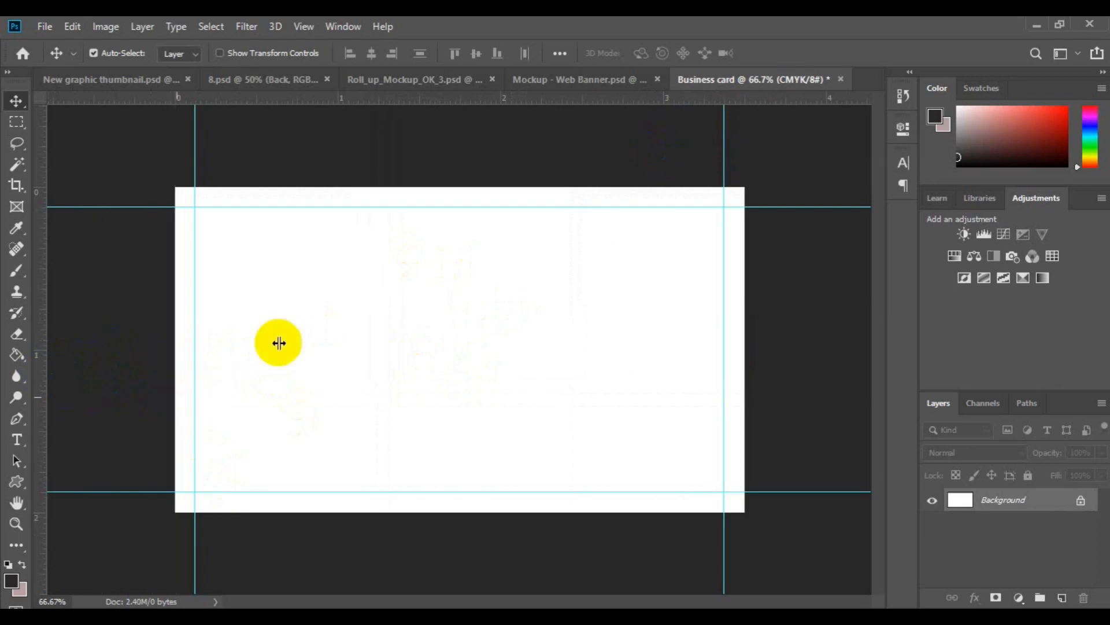
drag(421, 99, 434, 184)
drag(49, 373, 745, 317)
drag(539, 100, 583, 511)
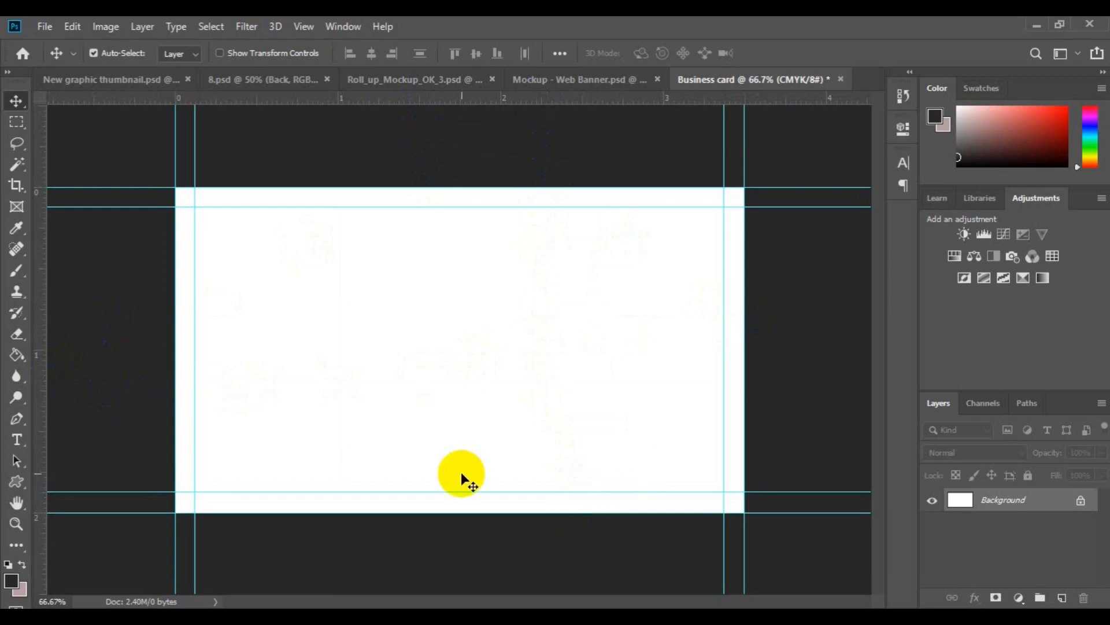
Enlarge the canvas by a further relative 0.25 inches in both width and height, anchored at the center.
click(104, 29)
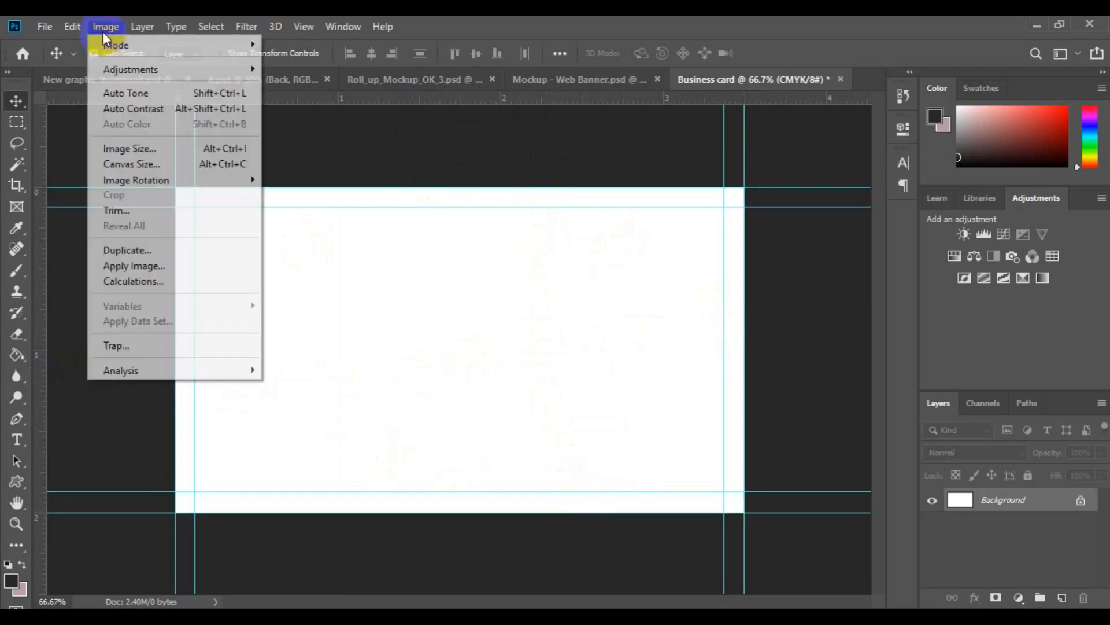
click(152, 166)
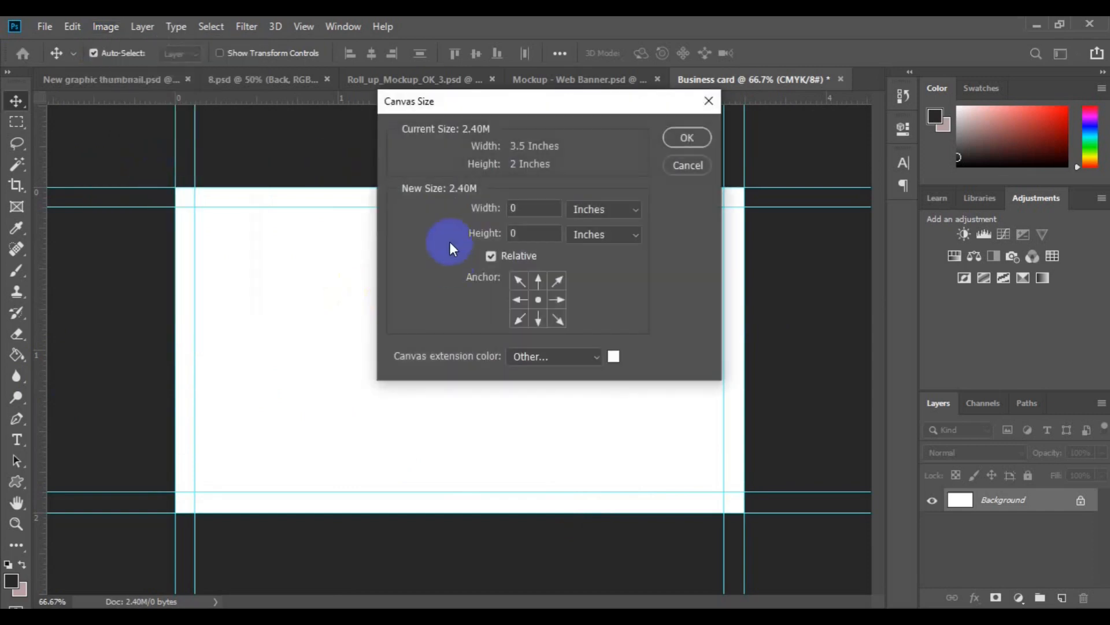
click(518, 146)
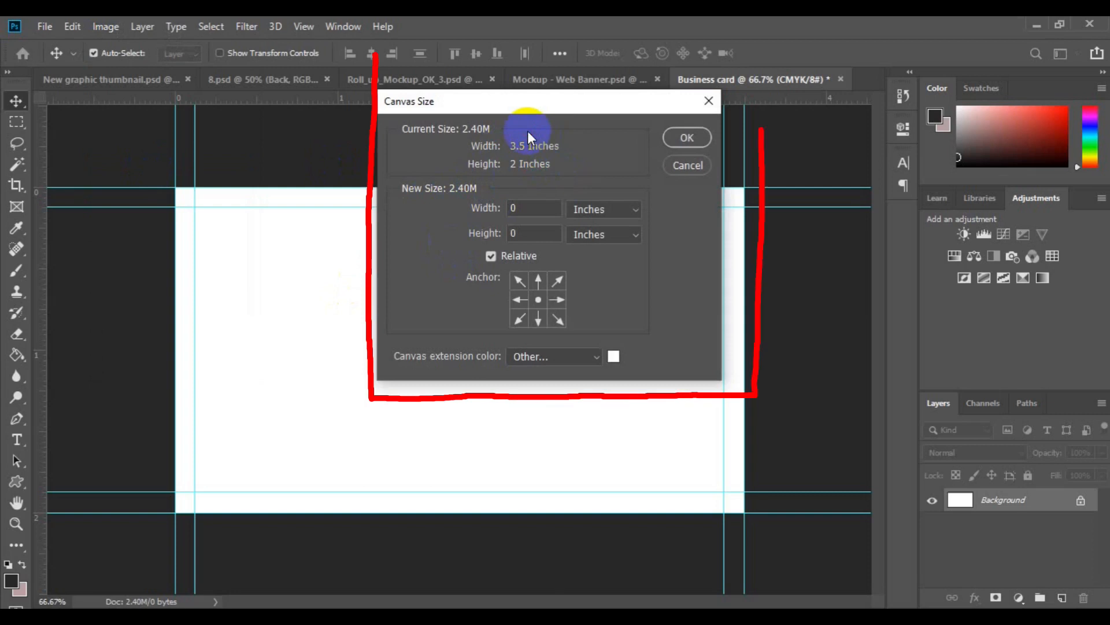
click(546, 207)
text(.)
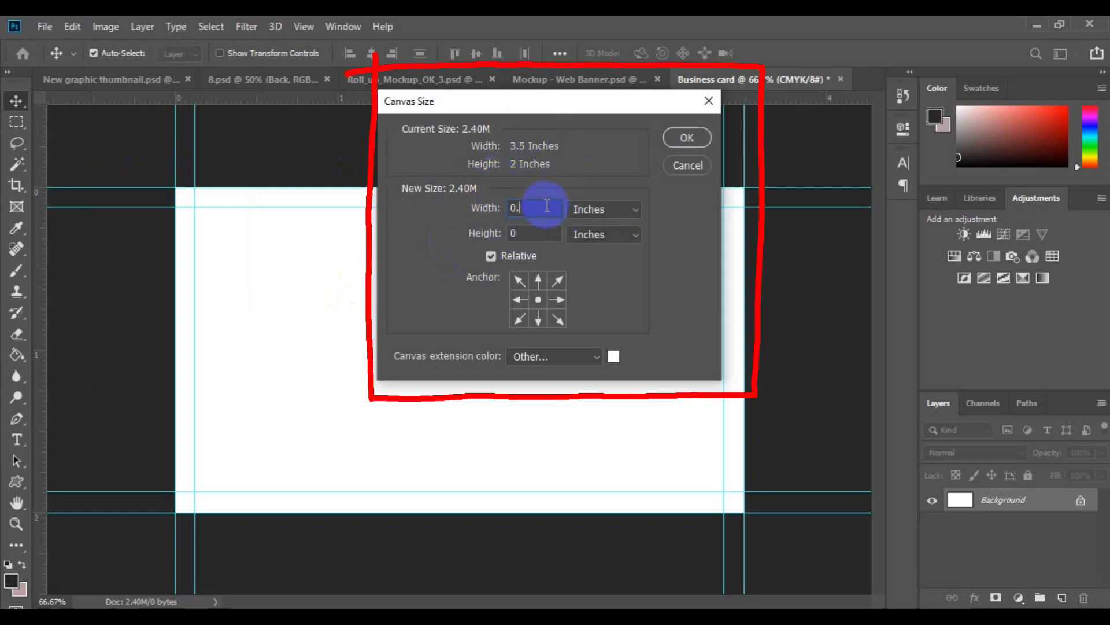
text(25)
key(Tab)
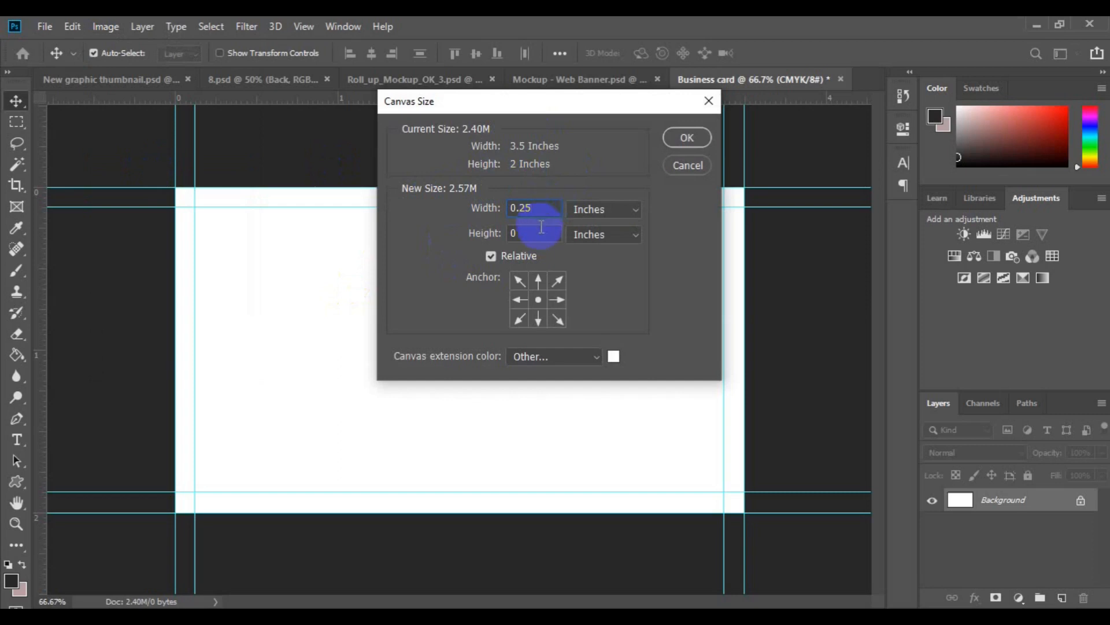
text(.25)
click(688, 138)
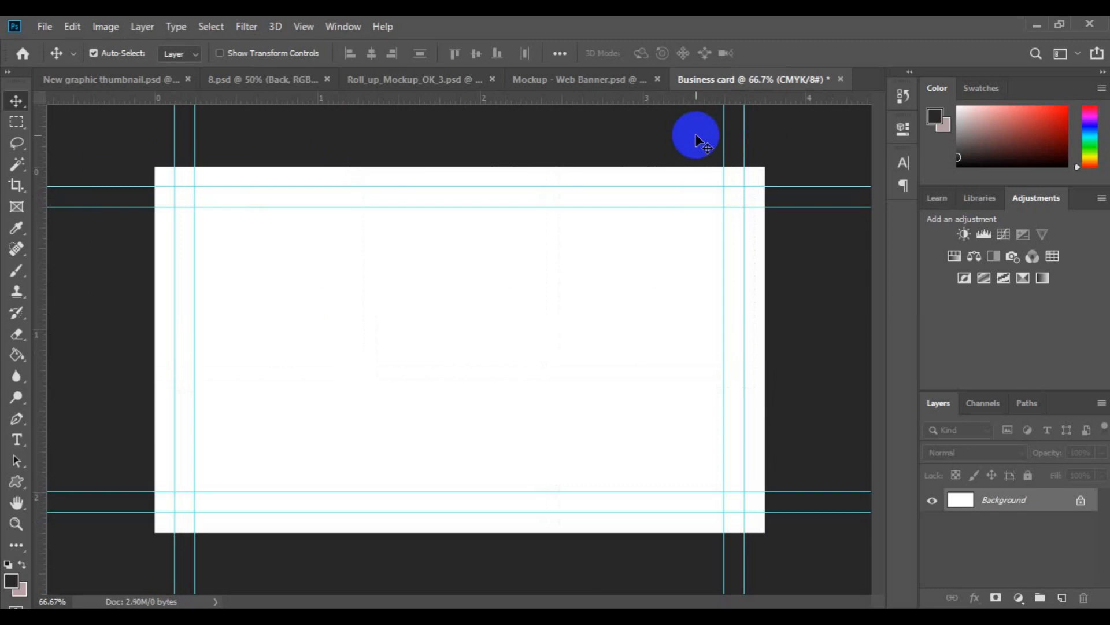
Draw a dark rectangle shape of about 1161 x 709 px that covers the whole canvas and slightly overlaps its edges.
key(ctrl+minus)
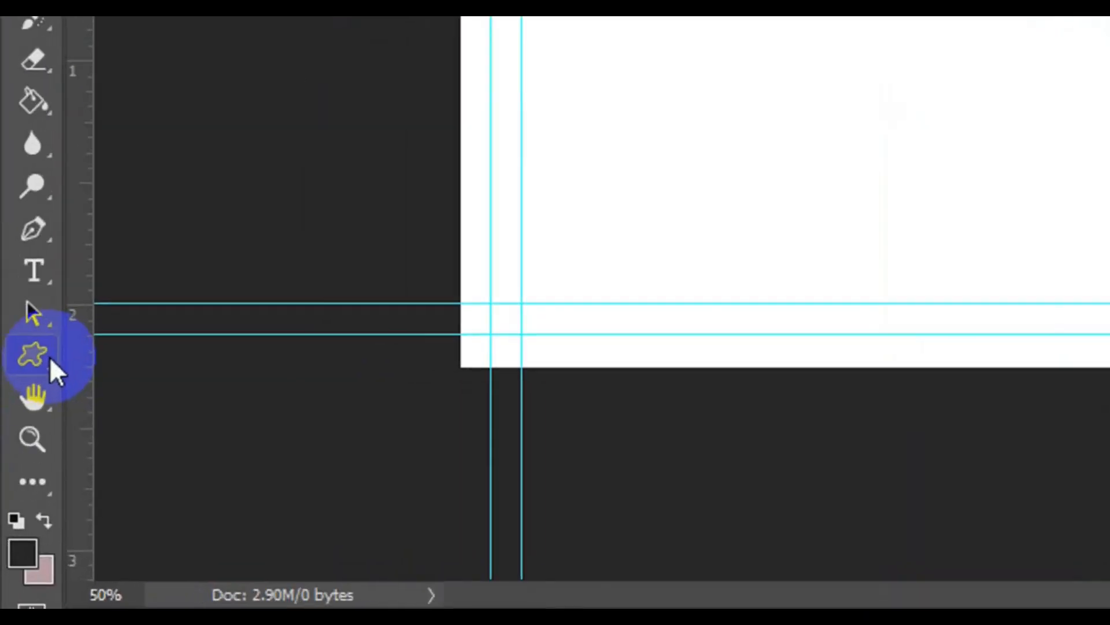
click(33, 441)
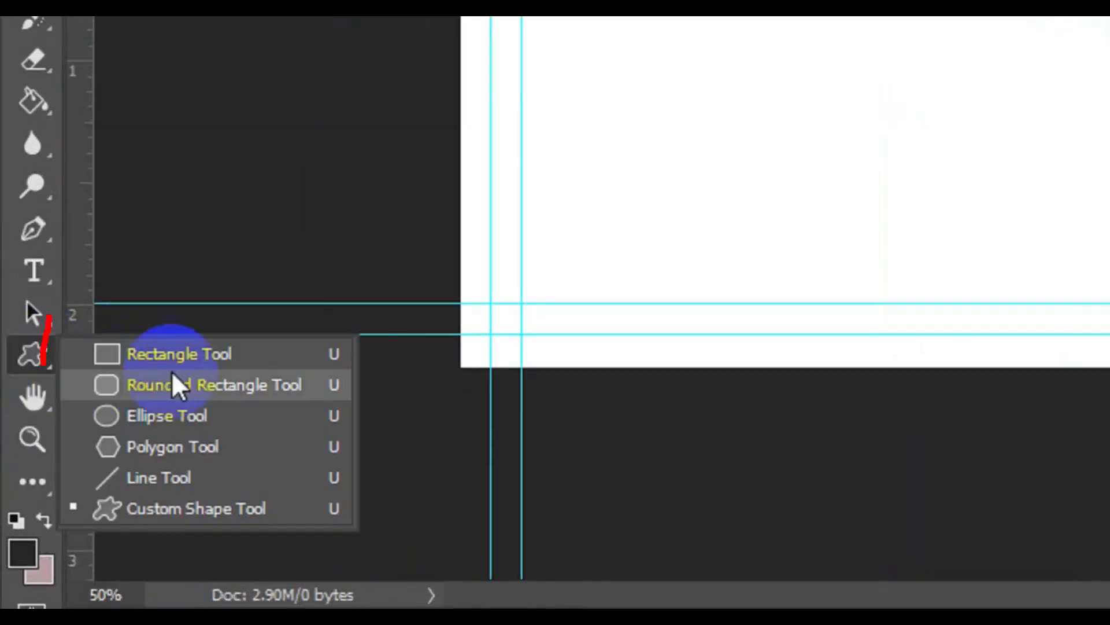
click(200, 356)
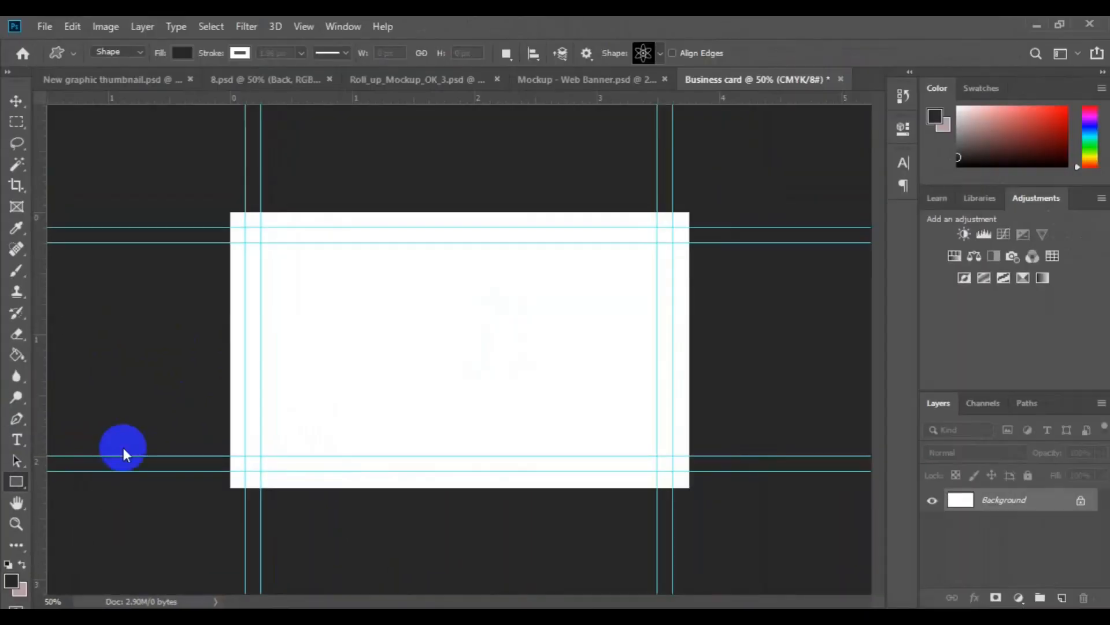
click(233, 215)
drag(223, 205, 695, 493)
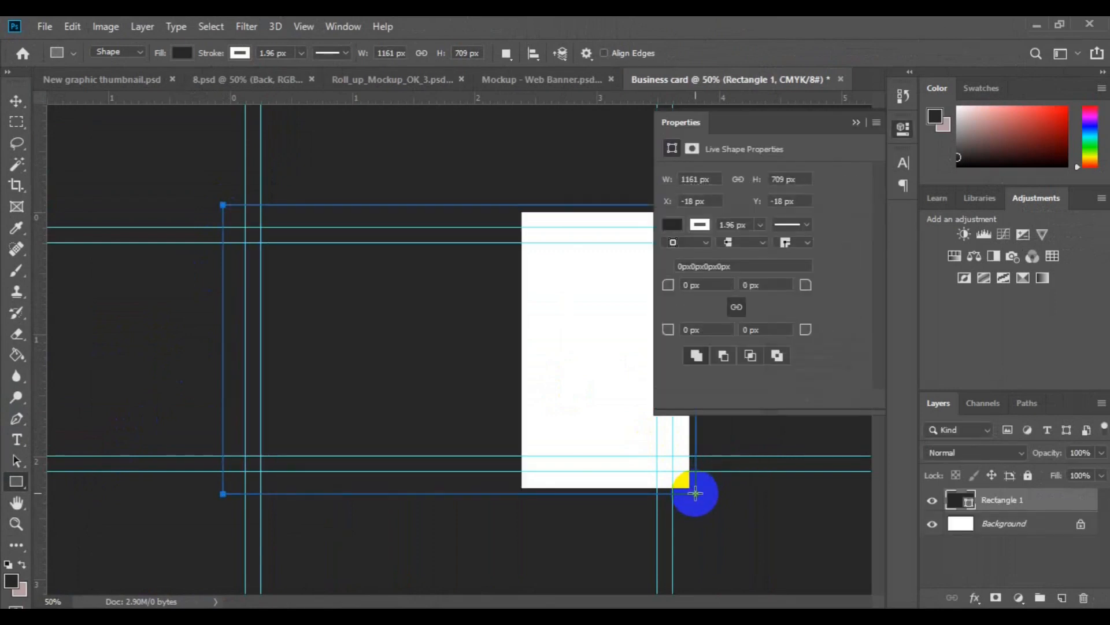
click(854, 124)
key(v)
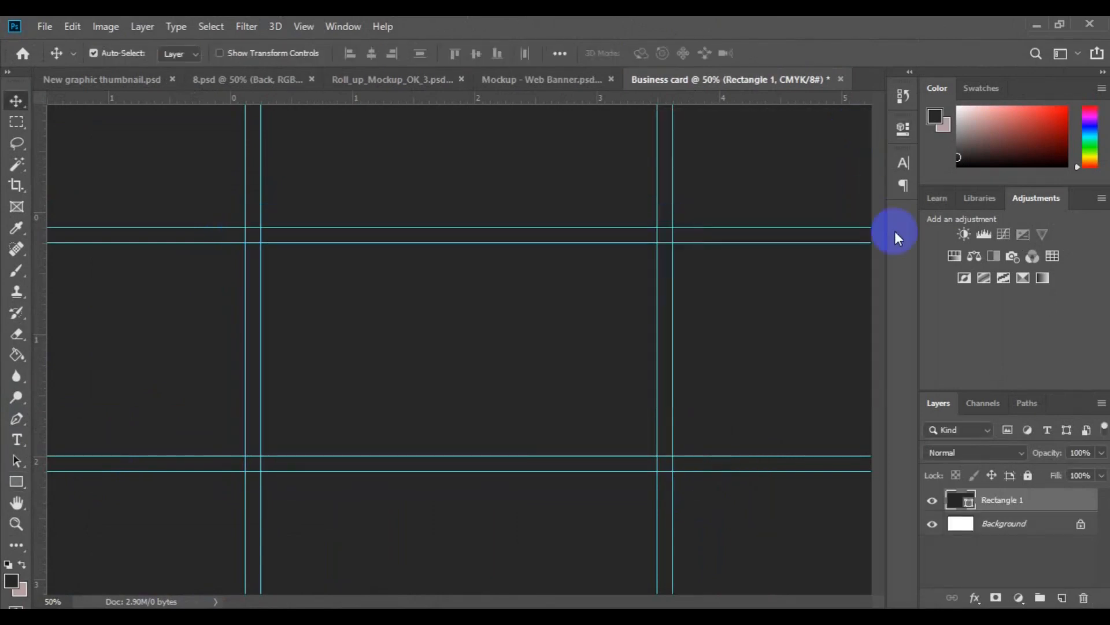
Add a Pattern Overlay with the black-dot pattern to the rectangle layer's style.
right_click(1035, 499)
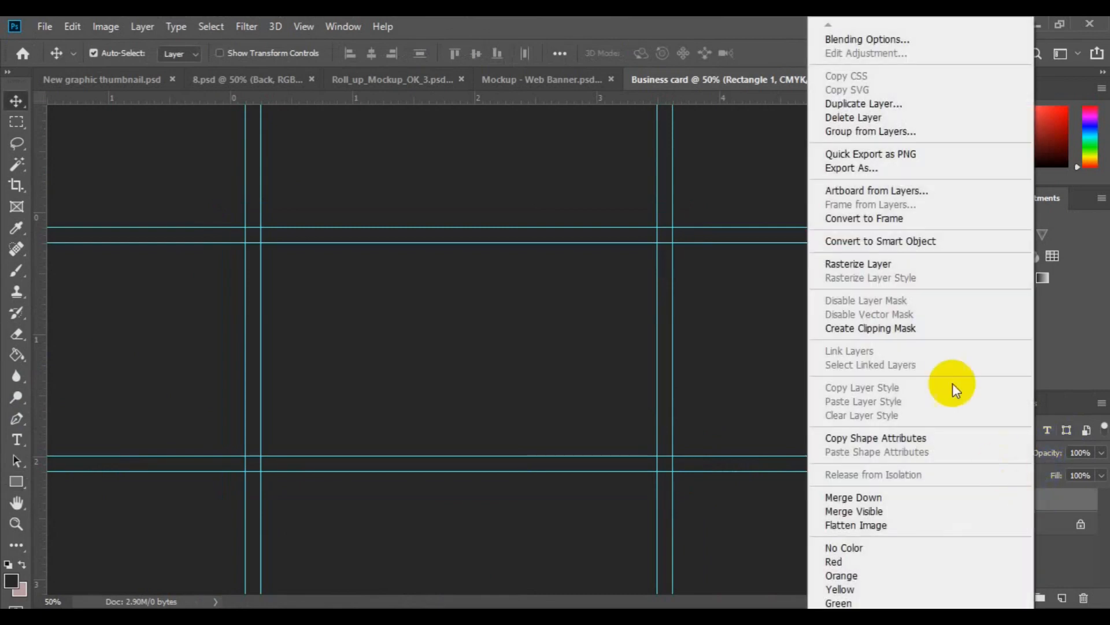
click(857, 46)
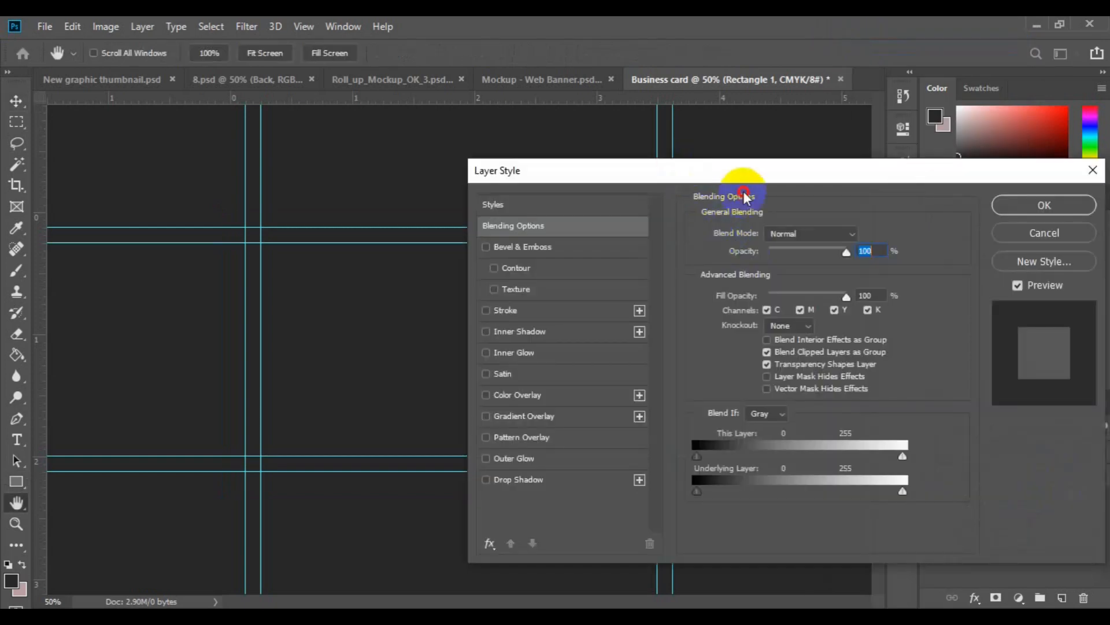
drag(676, 174, 813, 113)
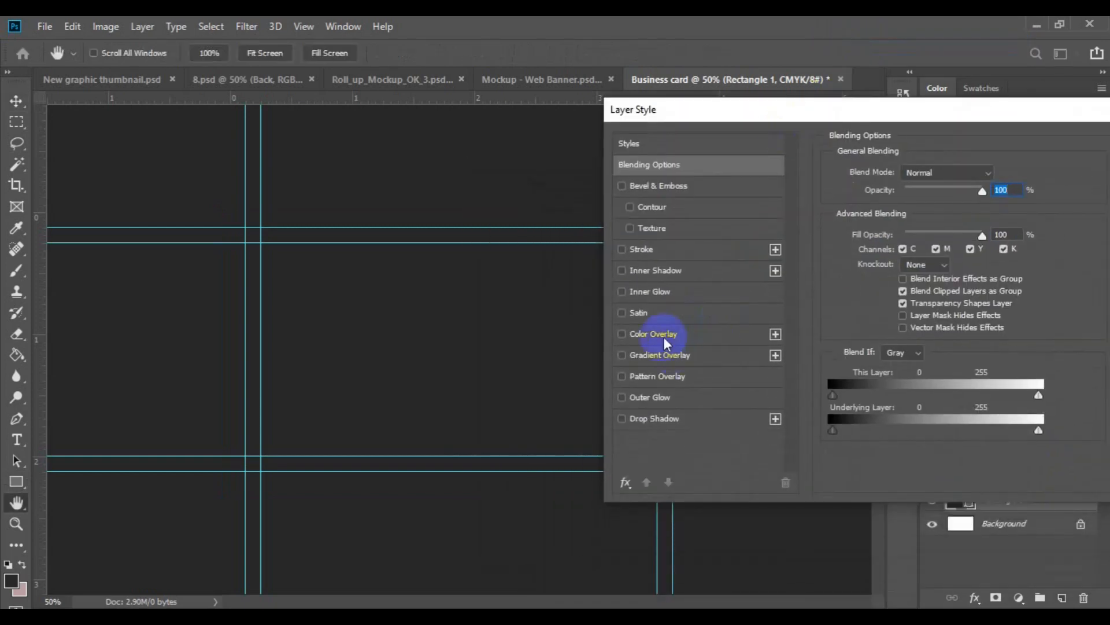
click(663, 379)
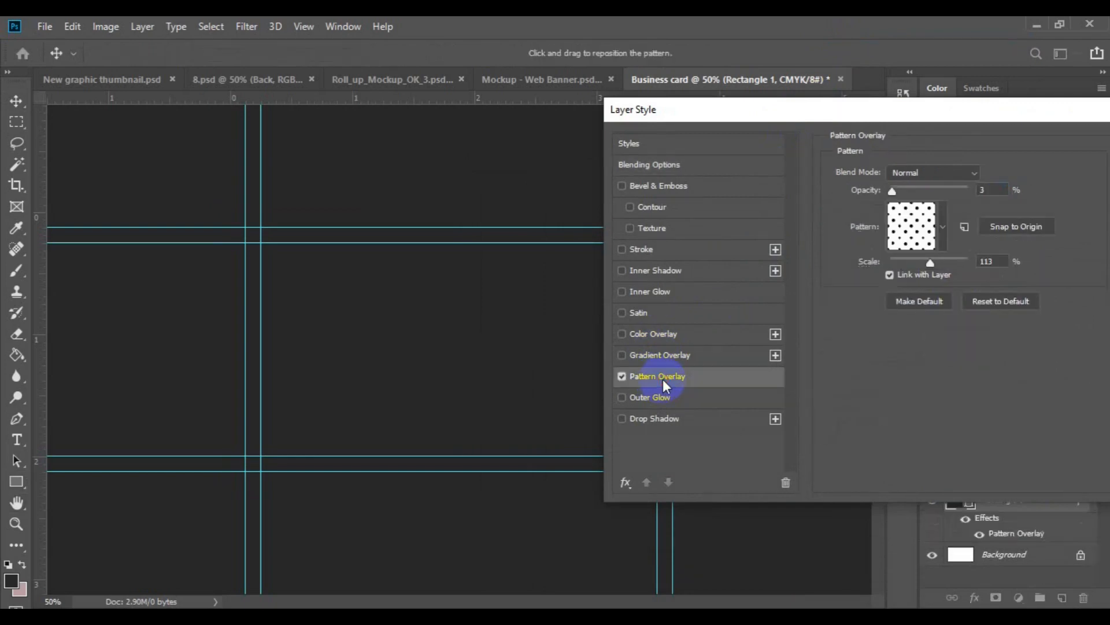
click(942, 229)
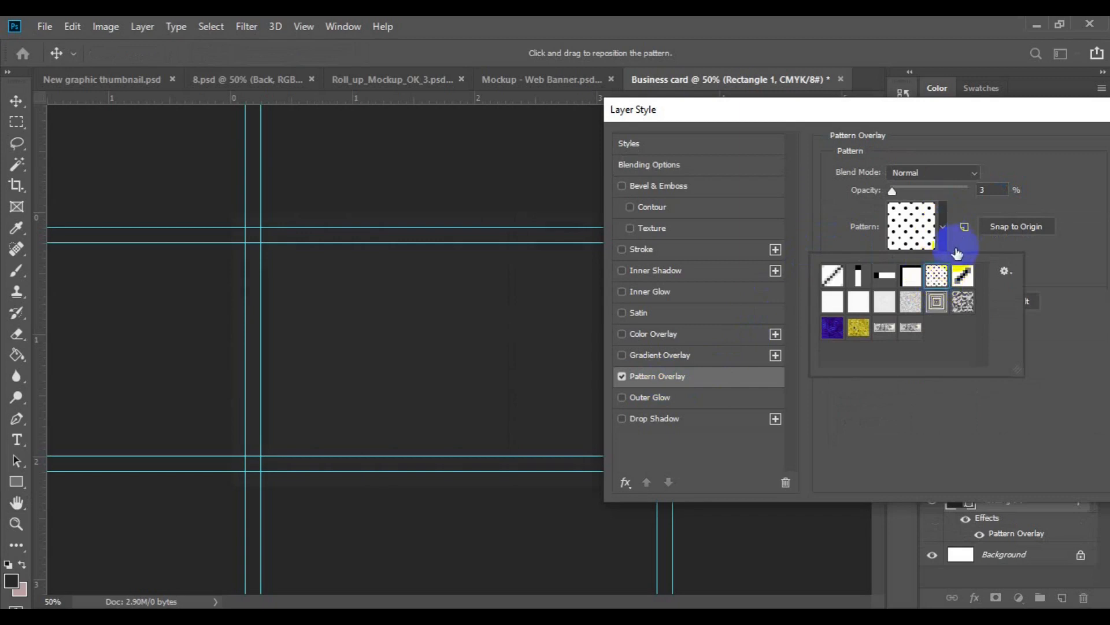
Set the pattern overlay's opacity to 1% and its scale to 121%, and apply the layer style.
click(865, 196)
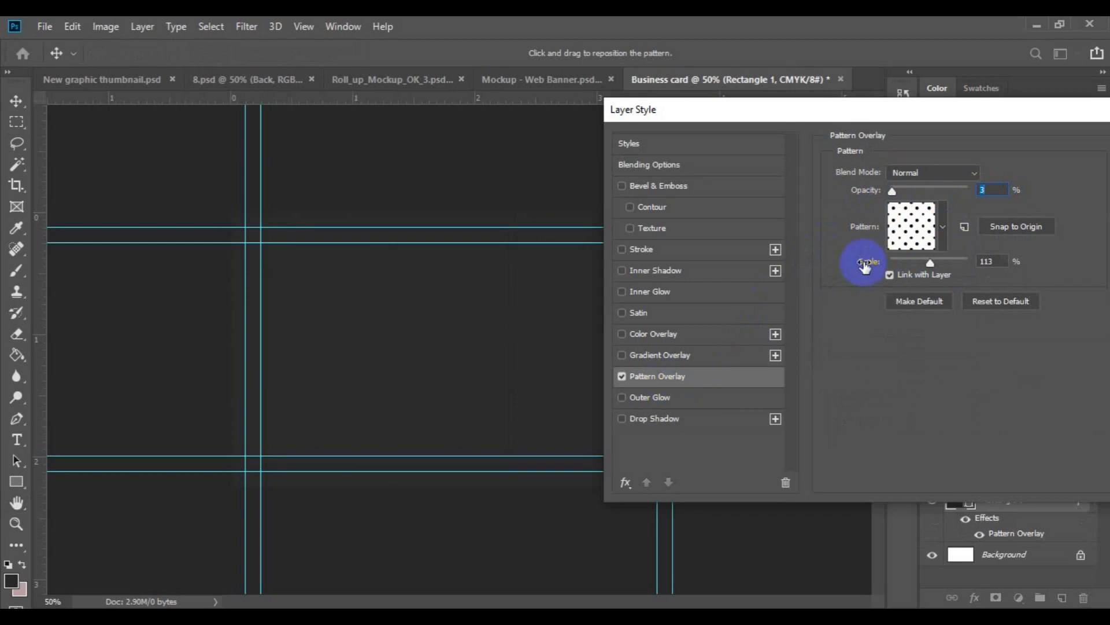
drag(865, 266, 871, 265)
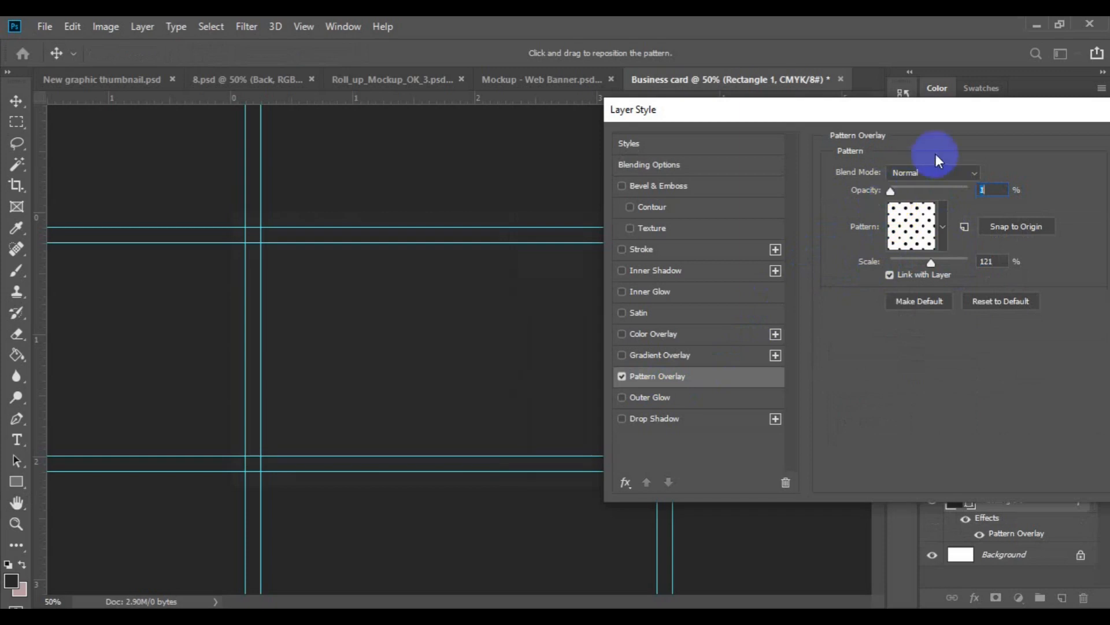
click(853, 141)
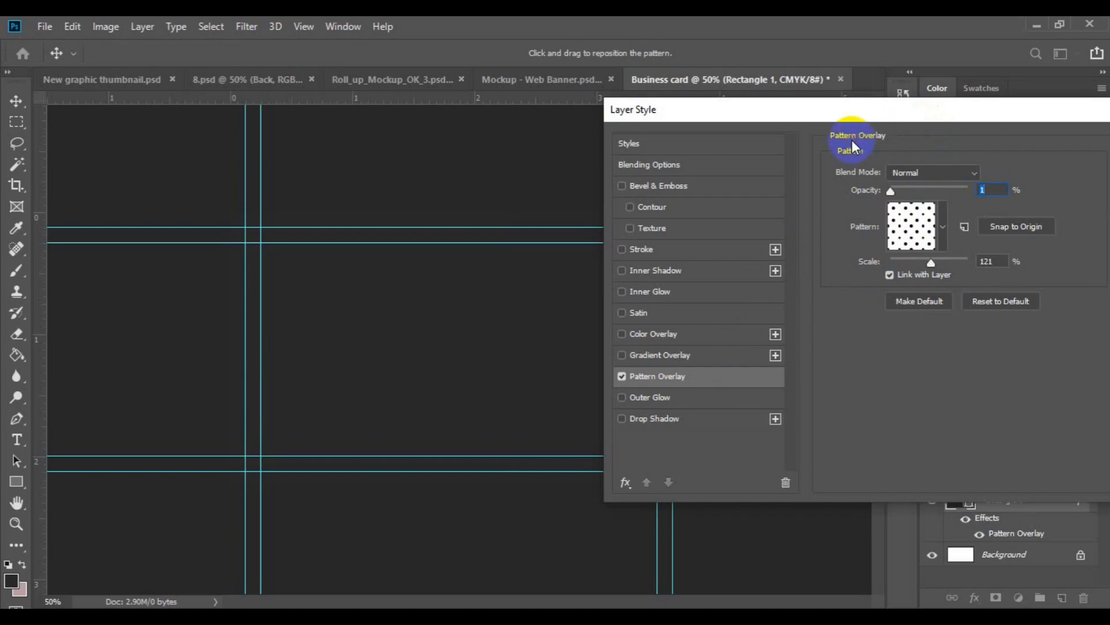
key(ctrl+plus)
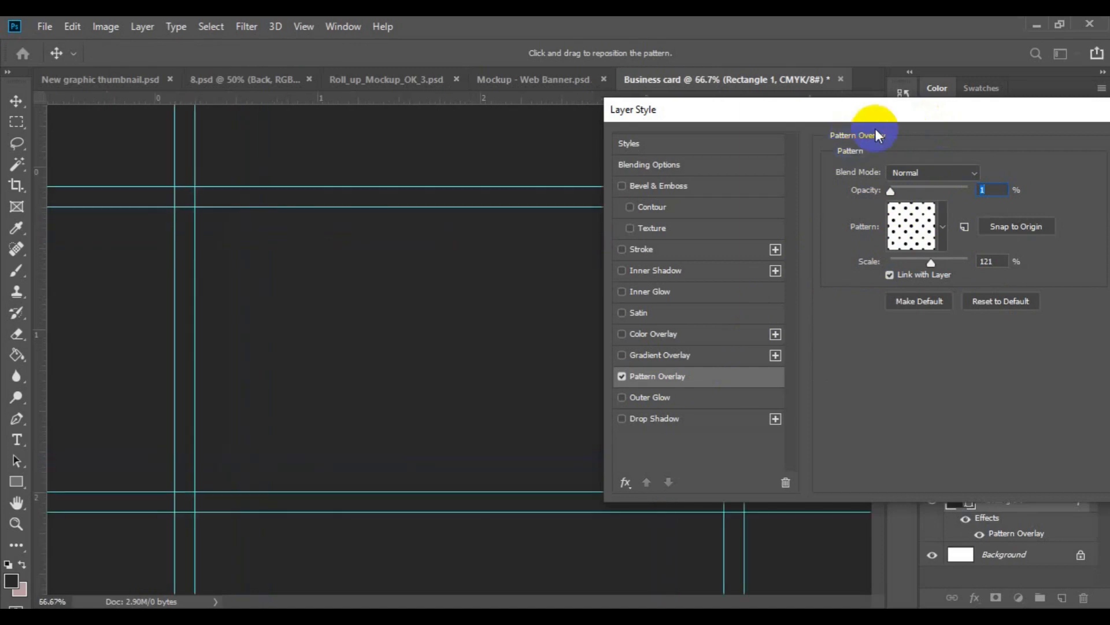
key(ctrl+plus)
click(875, 117)
drag(875, 117, 691, 145)
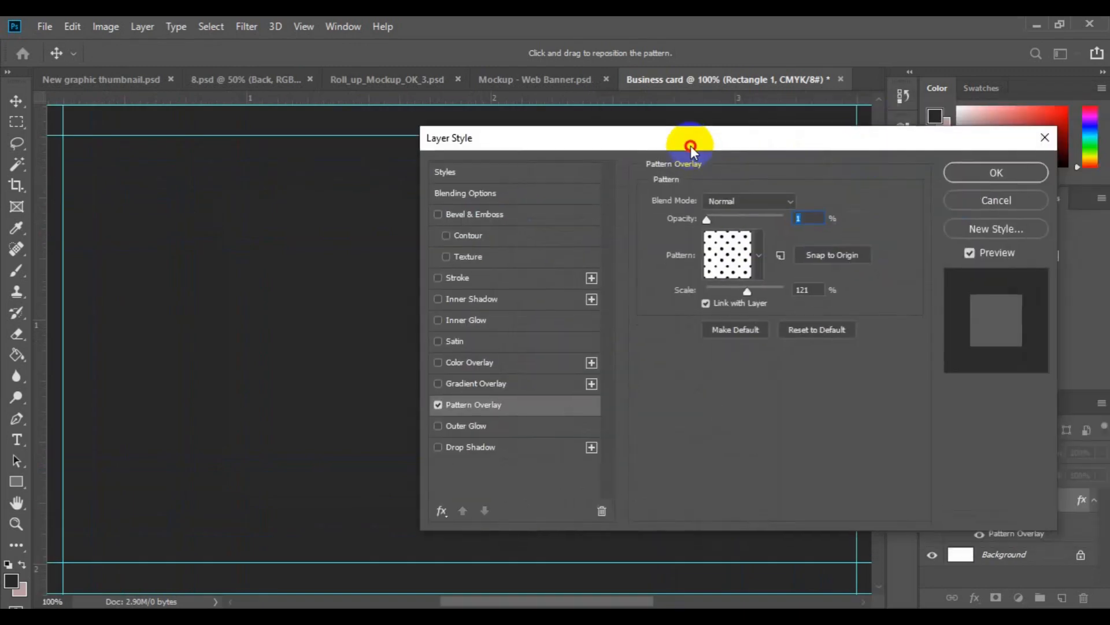
click(954, 176)
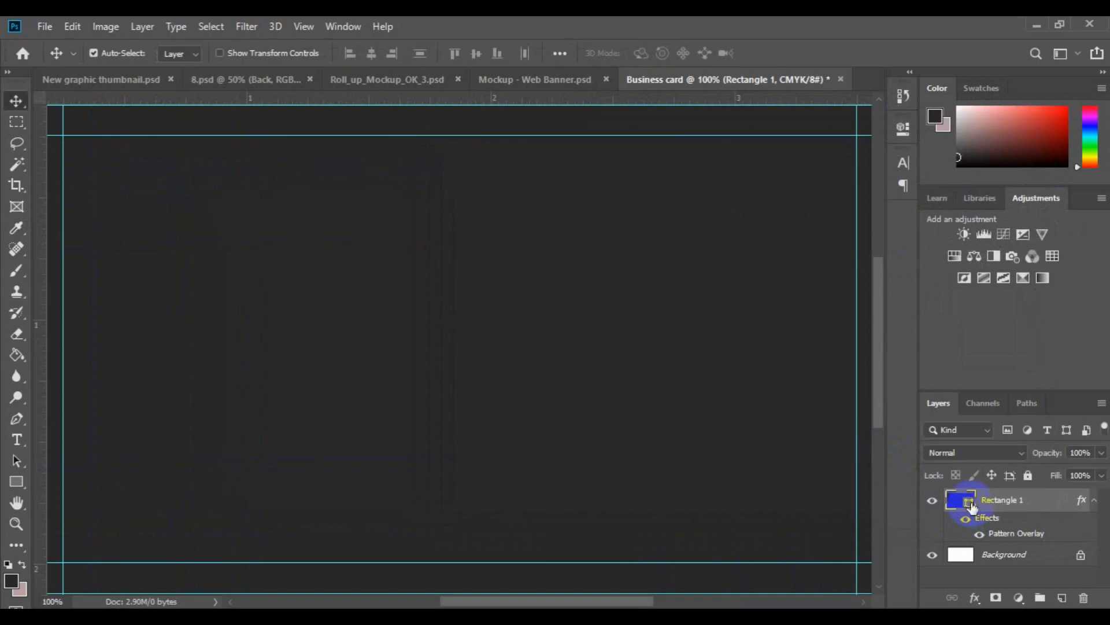
Change the rectangle's fill to the very dark blue #00060f.
double_click(971, 507)
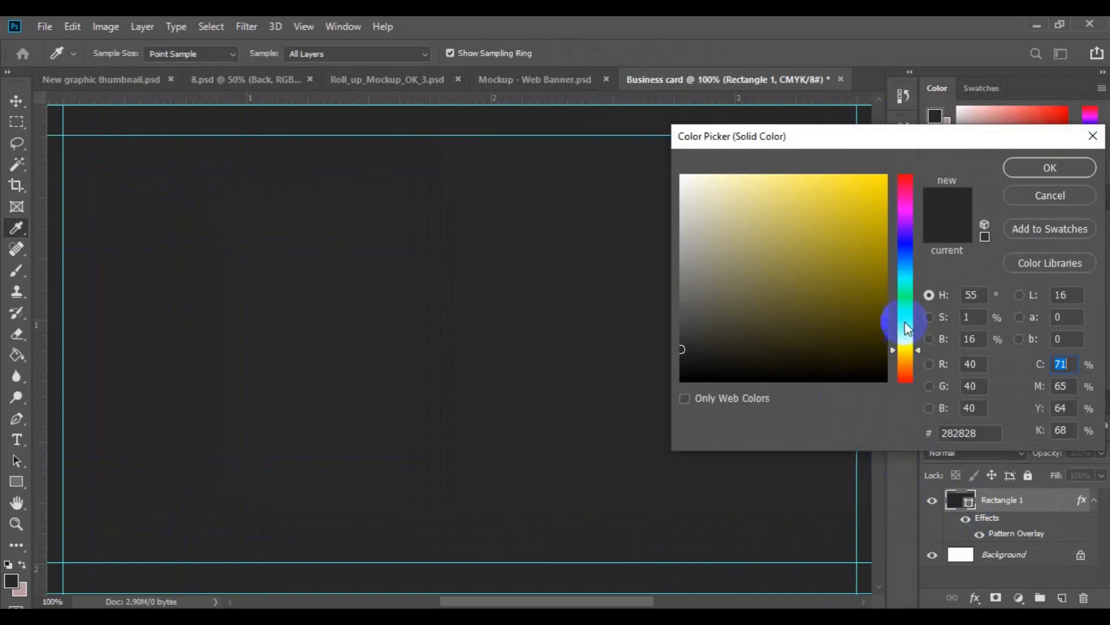
click(907, 257)
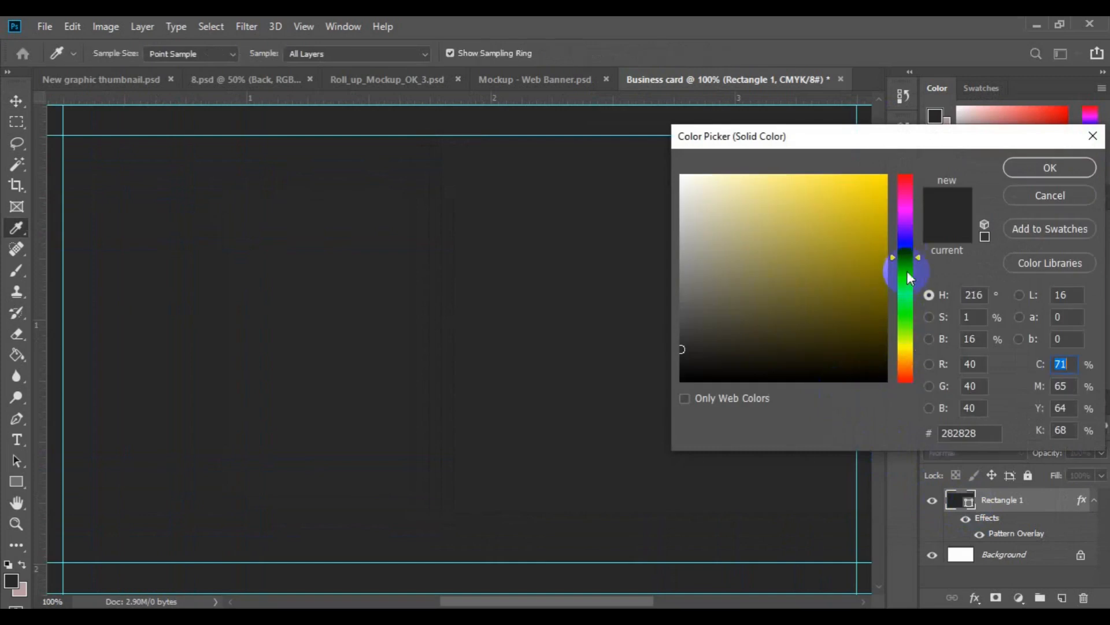
click(881, 370)
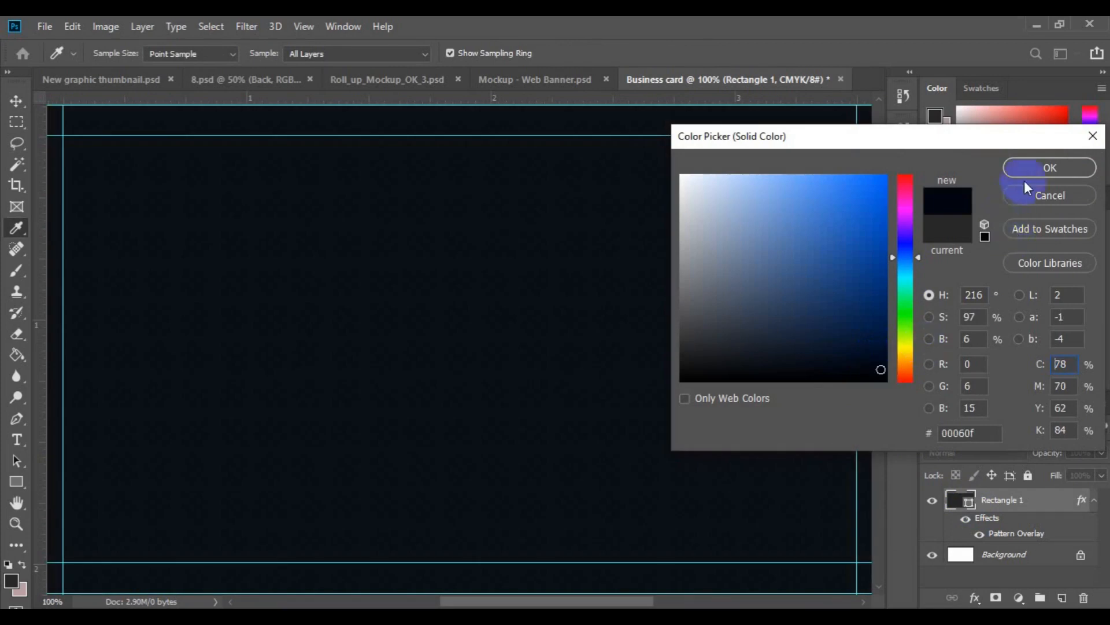
click(1041, 171)
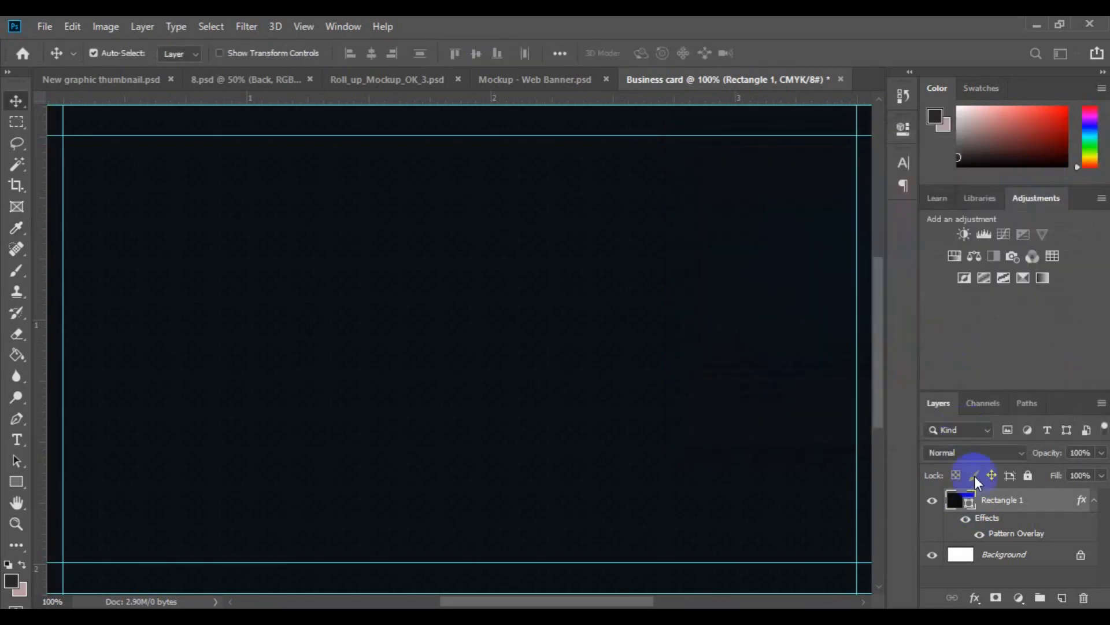
Set the rectangle's pattern overlay to a scale of 109% and an opacity of 4%, and apply it.
right_click(1004, 501)
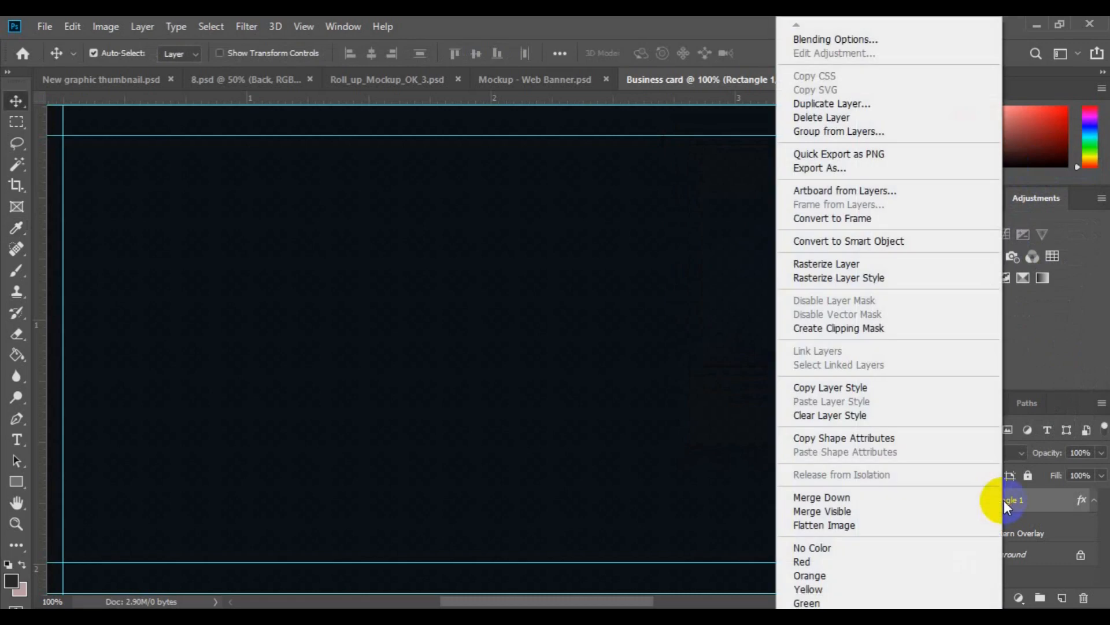
click(861, 39)
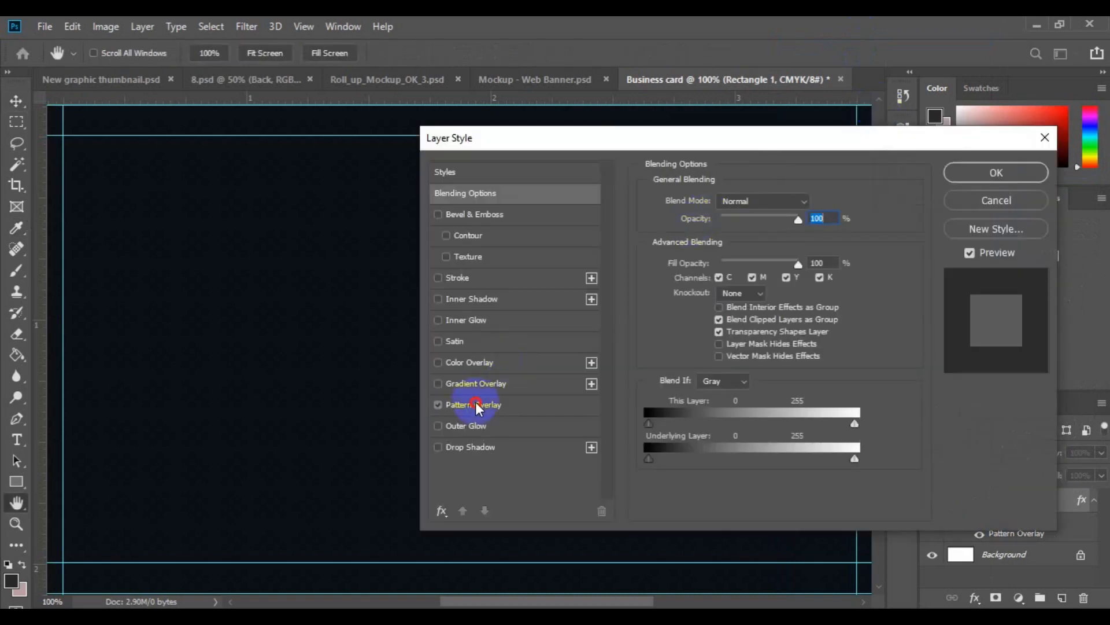
click(475, 404)
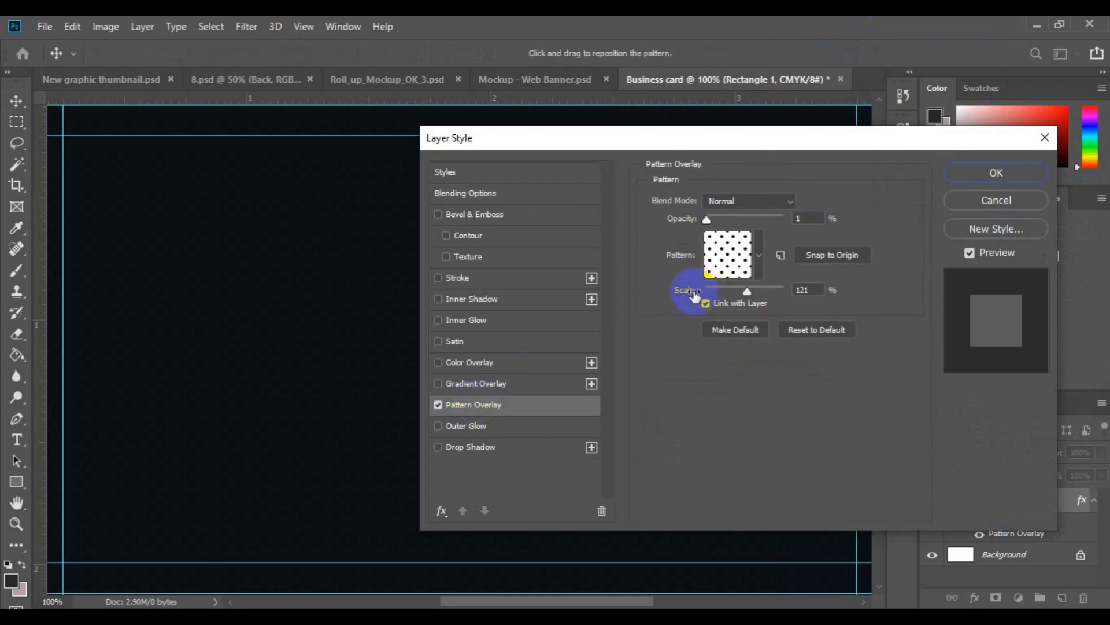
drag(691, 295, 680, 296)
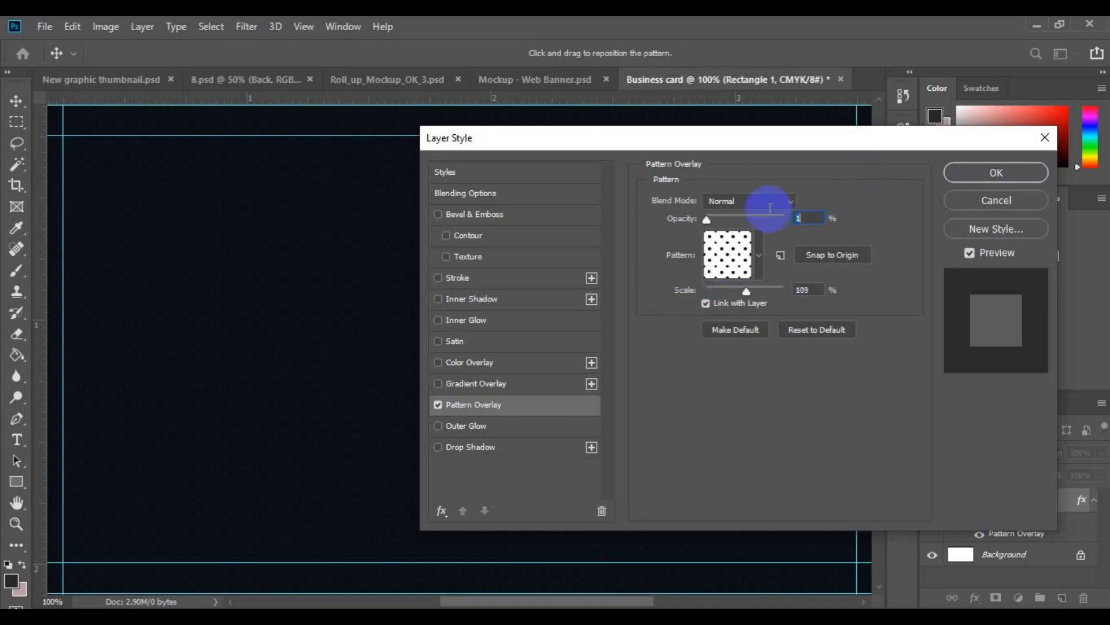
drag(679, 226, 681, 225)
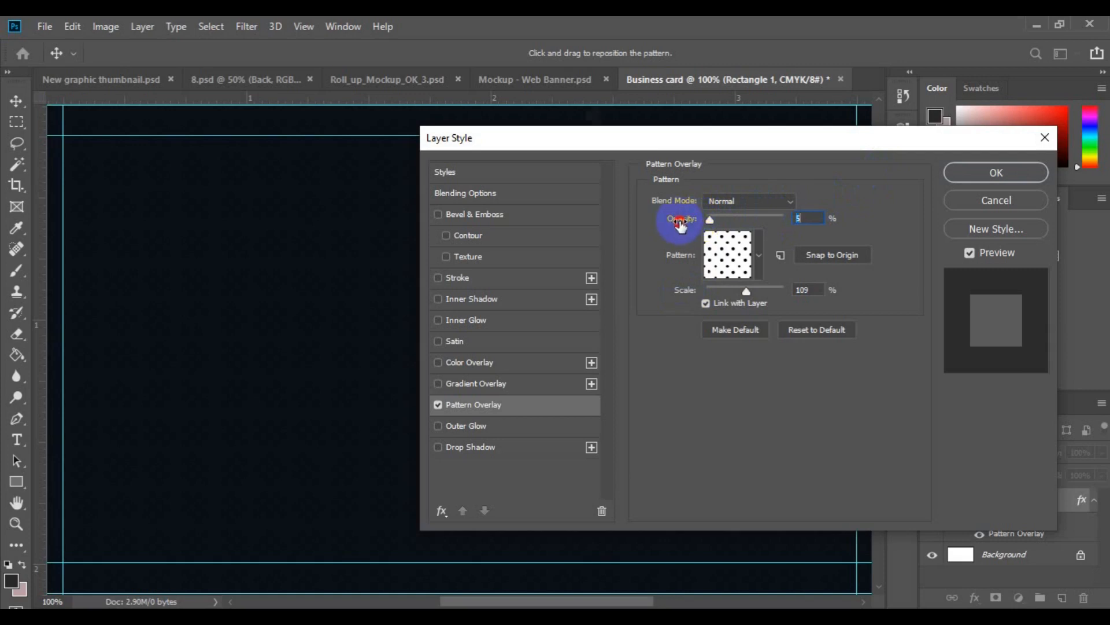
drag(680, 226, 680, 226)
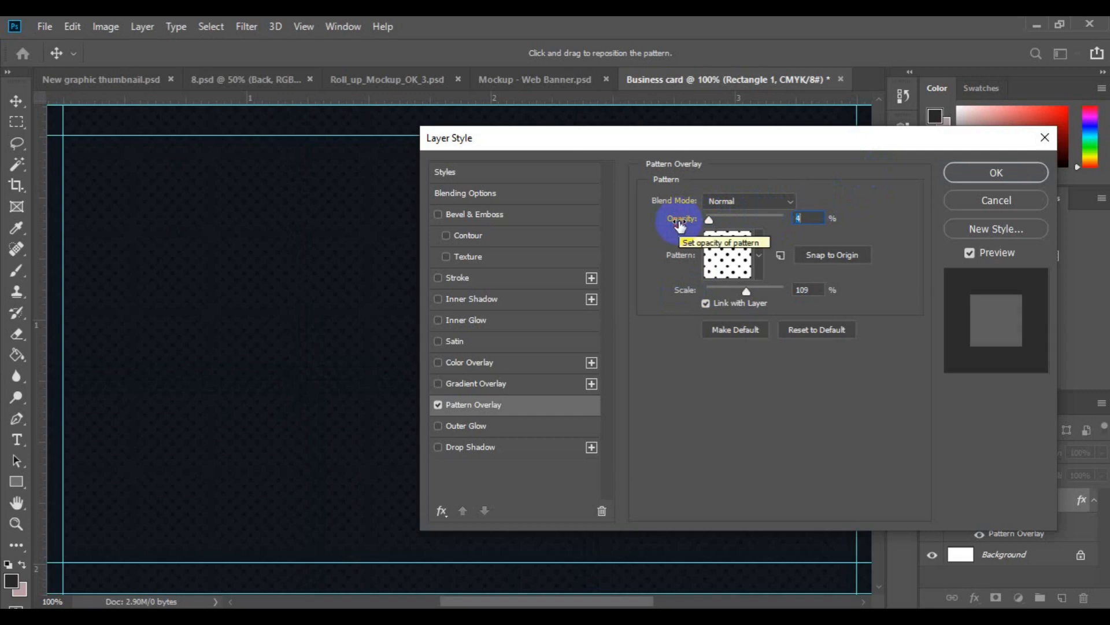
click(976, 176)
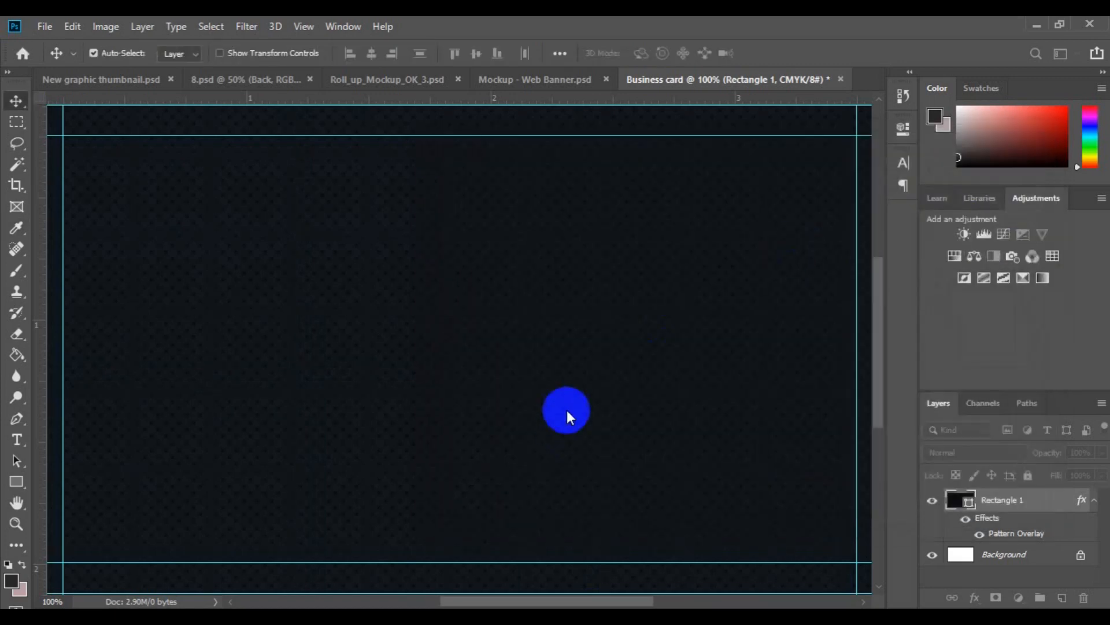
Add a new empty layer above the patterned rectangle.
key(ctrl+minus)
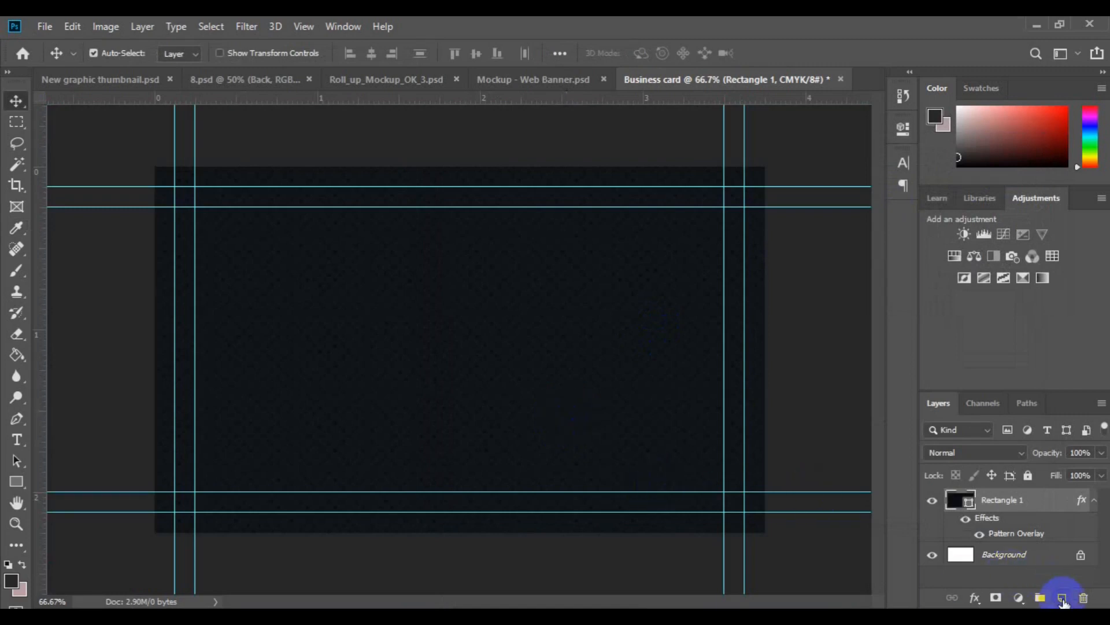
click(1063, 599)
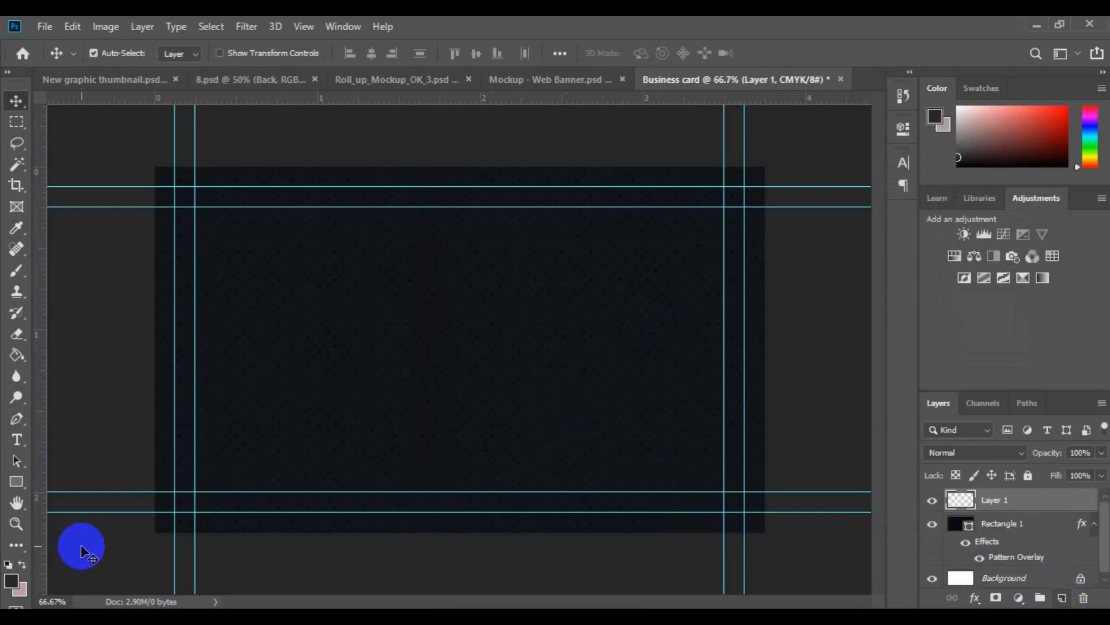
Draw a rectangle about 792 × 254 px across the upper middle of the card.
click(18, 481)
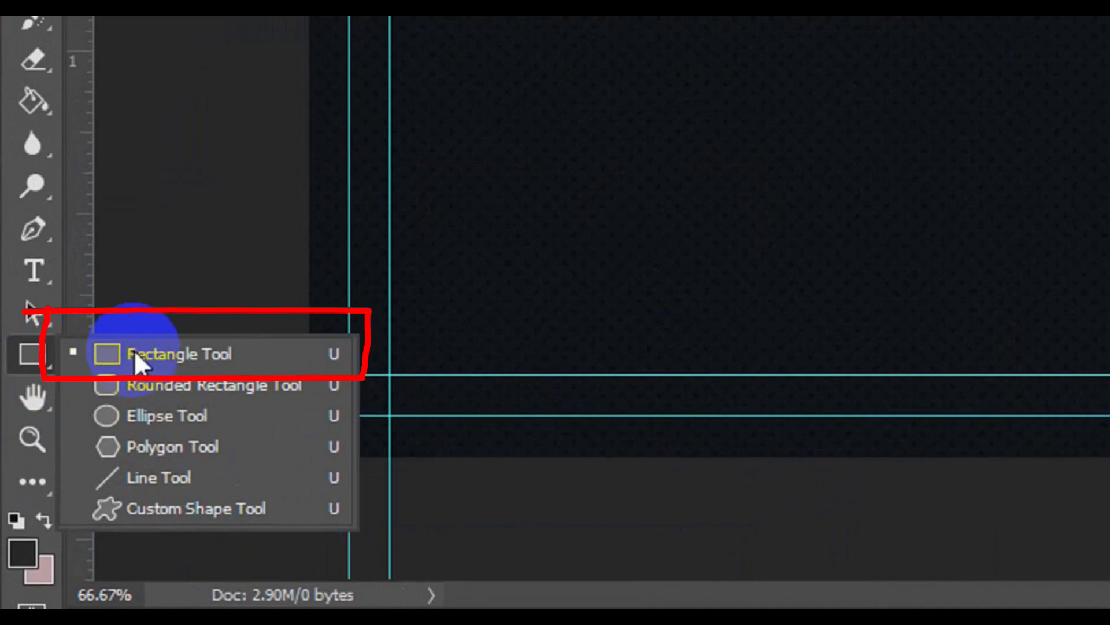
click(144, 350)
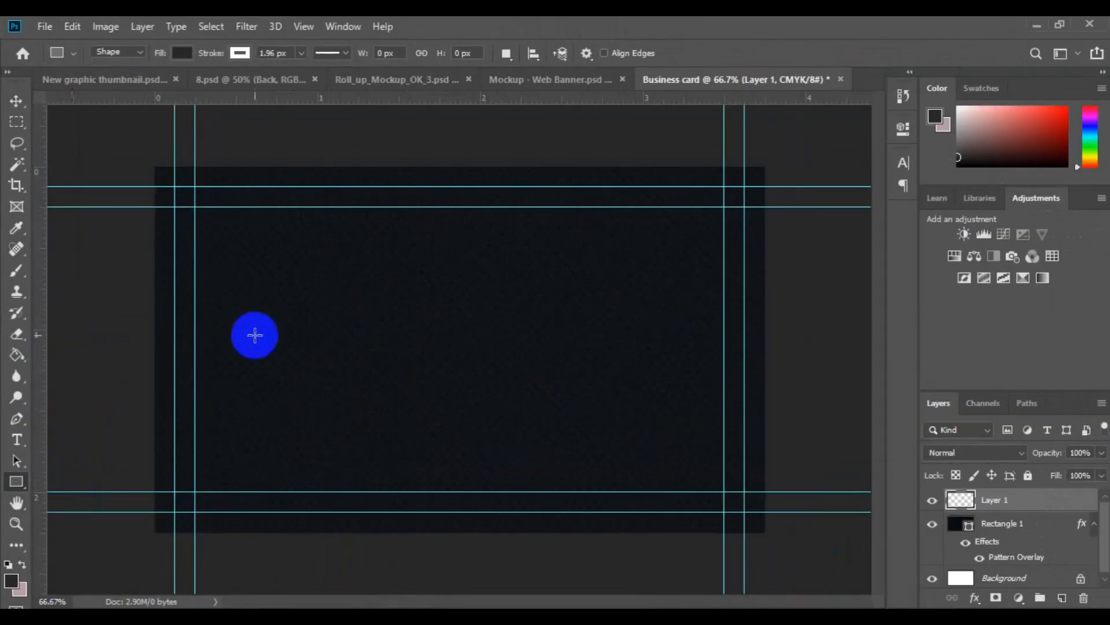
drag(280, 250, 709, 387)
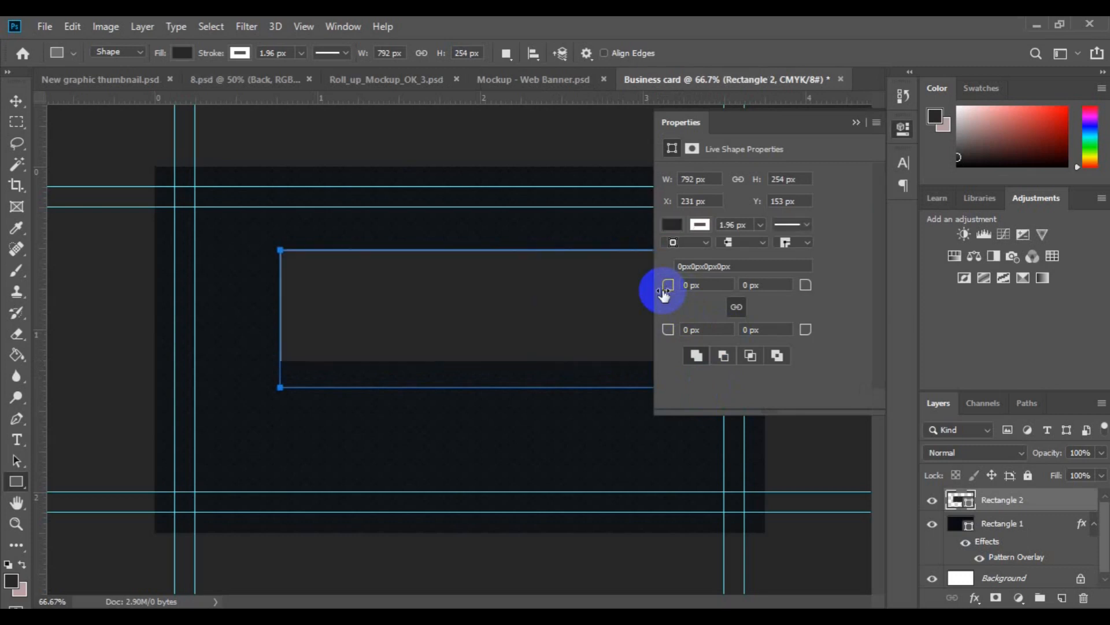
Round all four corners of the new rectangle to a linked radius of 127 px.
drag(668, 291, 810, 300)
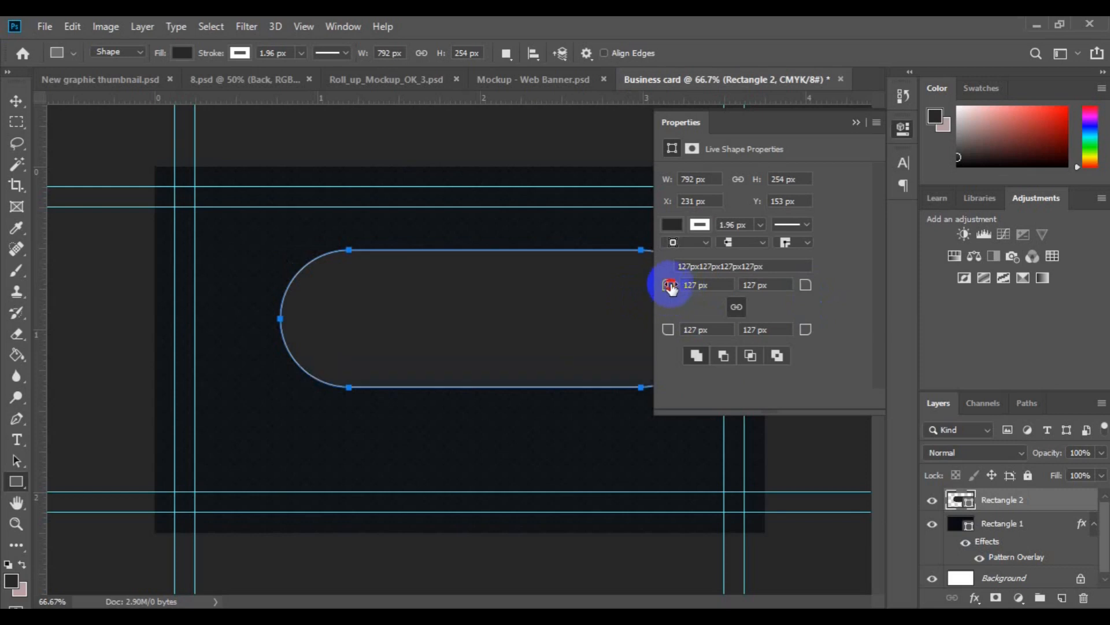
click(691, 286)
drag(691, 287, 716, 290)
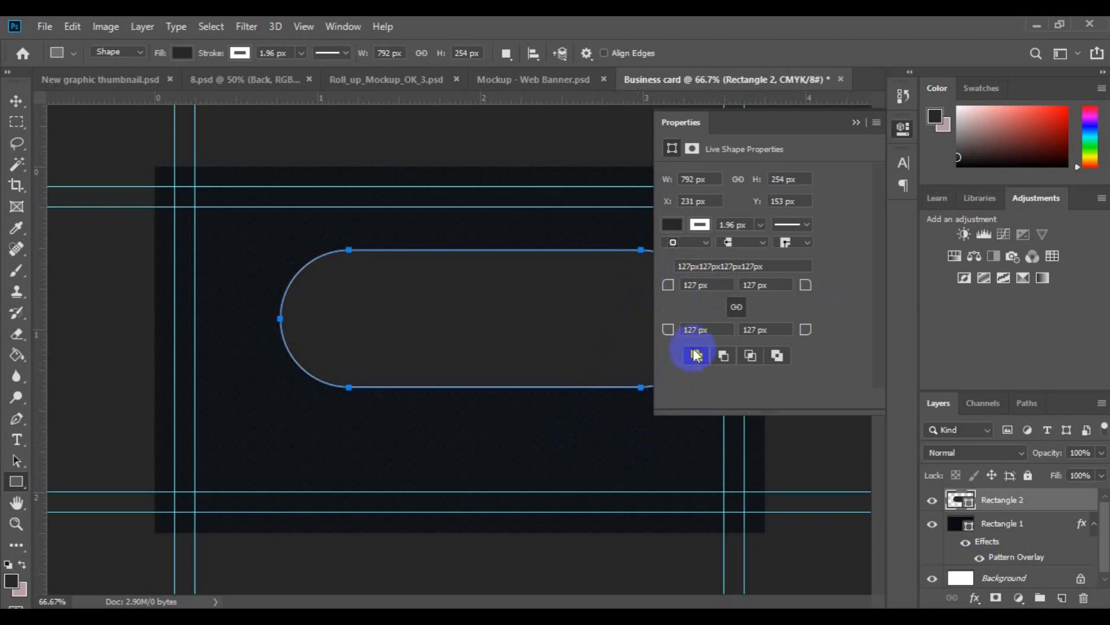
drag(717, 333, 672, 333)
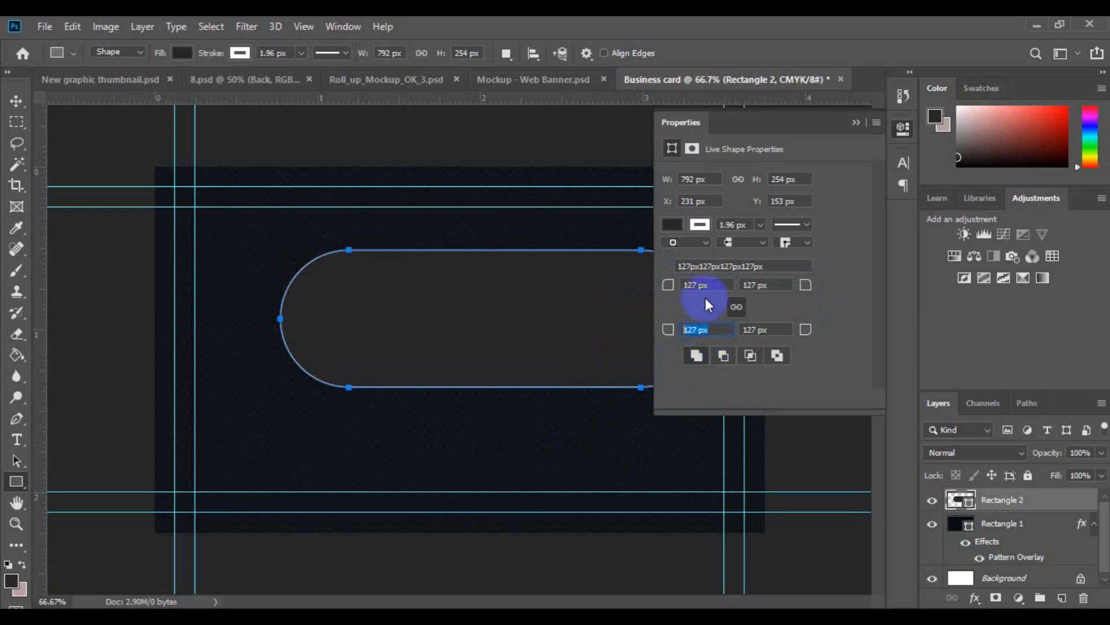
drag(713, 285, 671, 287)
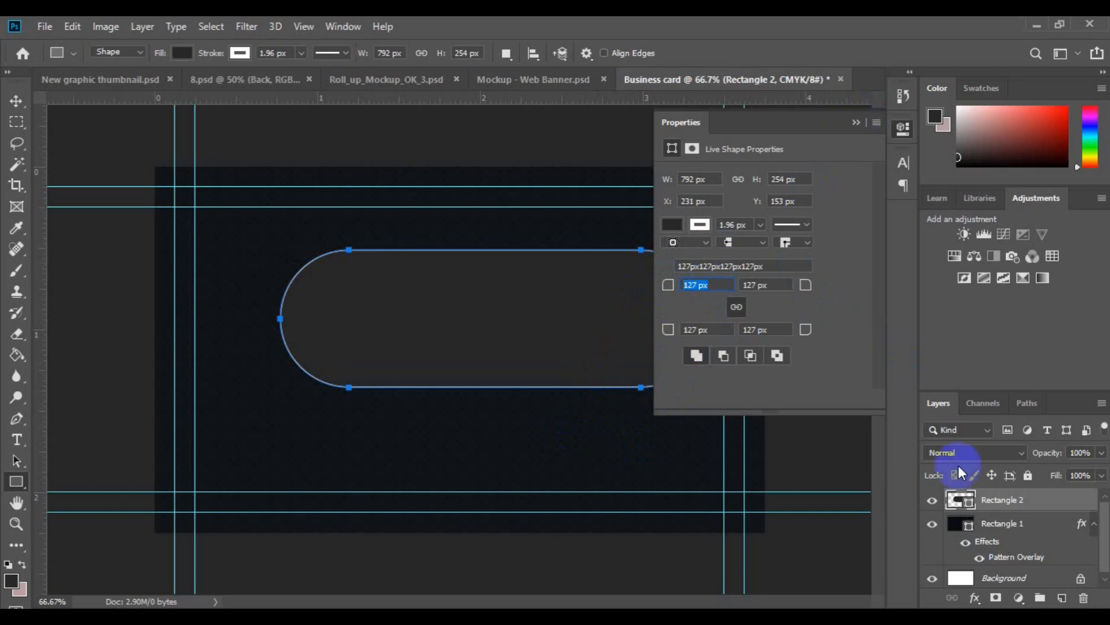
Remove the stroke from the rounded Rectangle 2 shape and close its properties.
click(998, 522)
click(1003, 501)
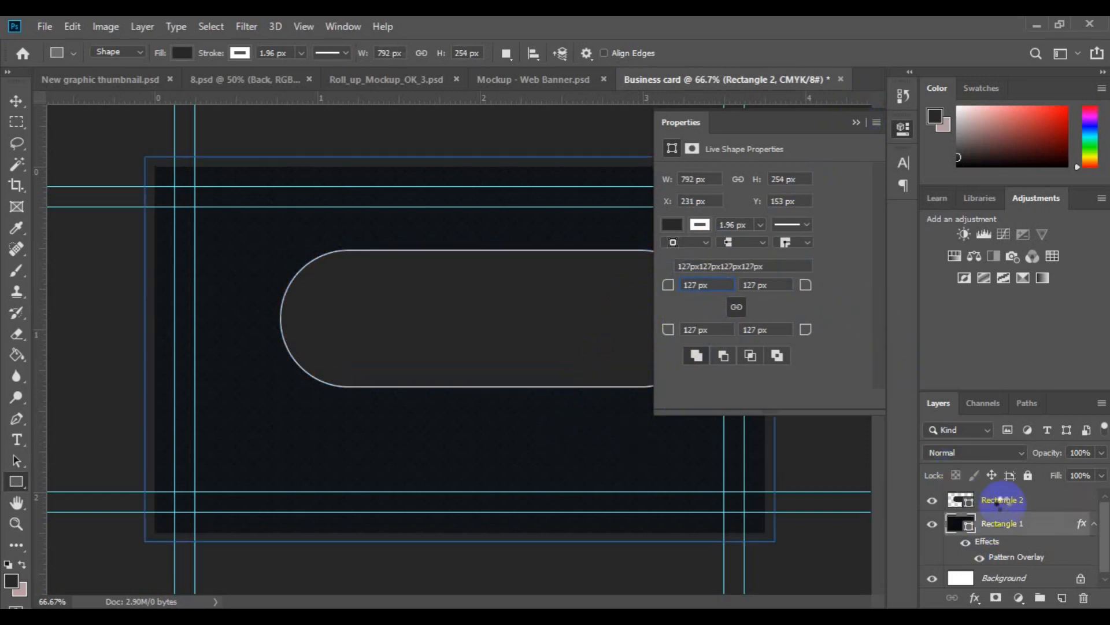
click(1000, 501)
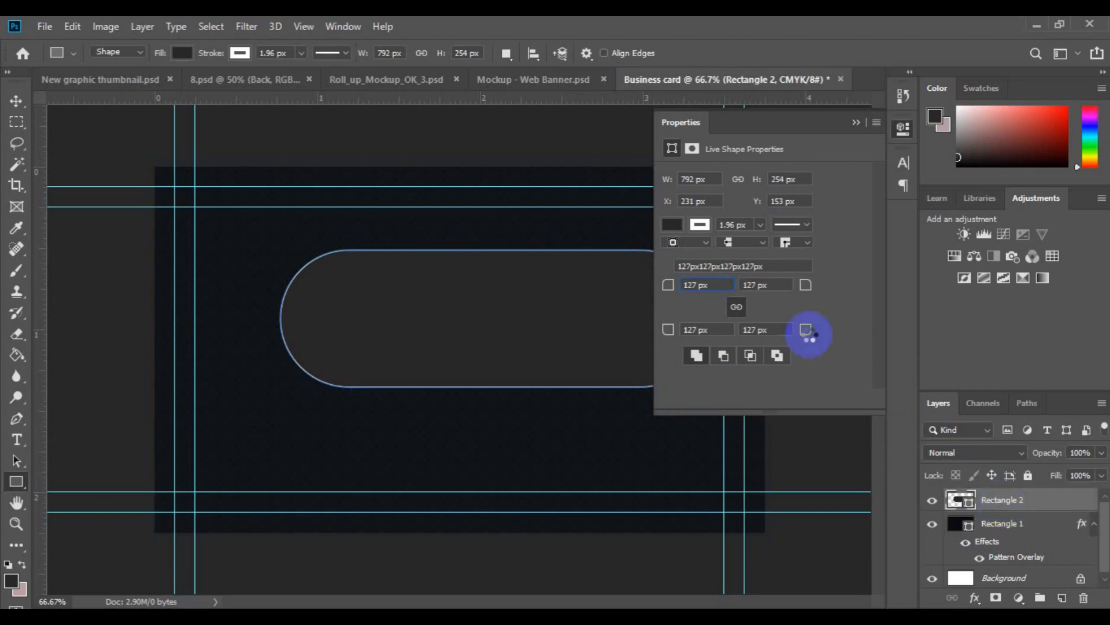
click(709, 225)
click(709, 225)
click(704, 228)
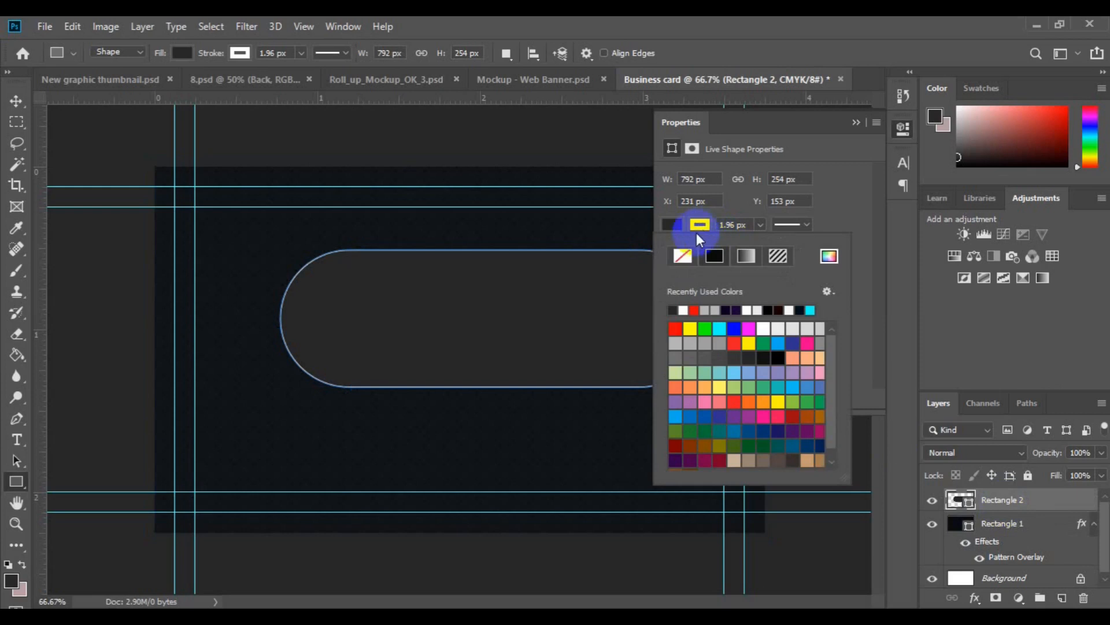
click(683, 256)
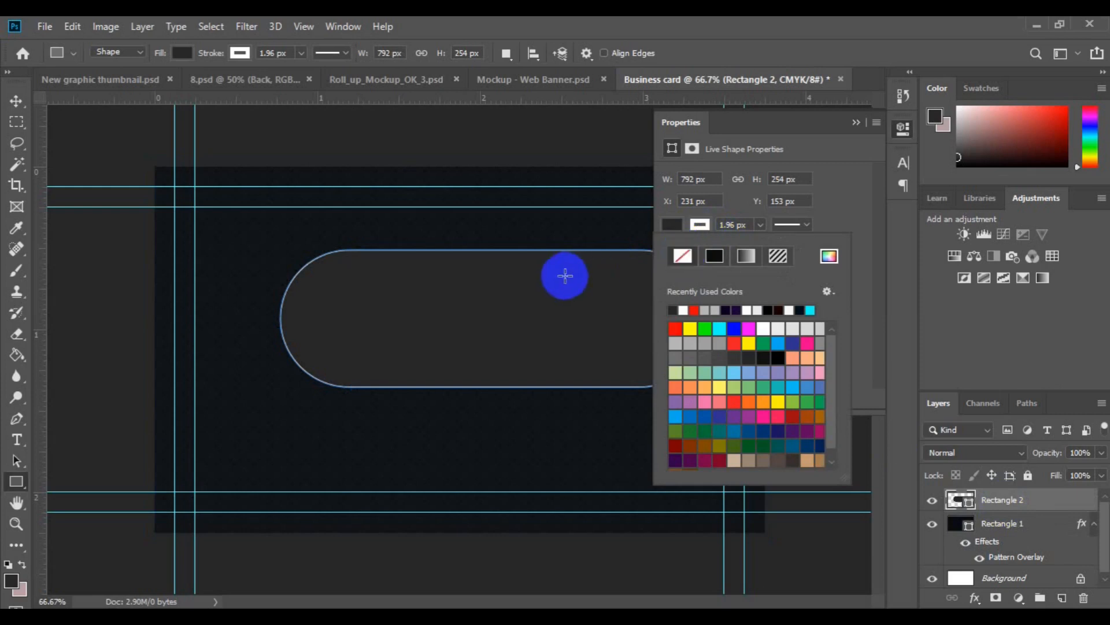
click(17, 107)
click(16, 104)
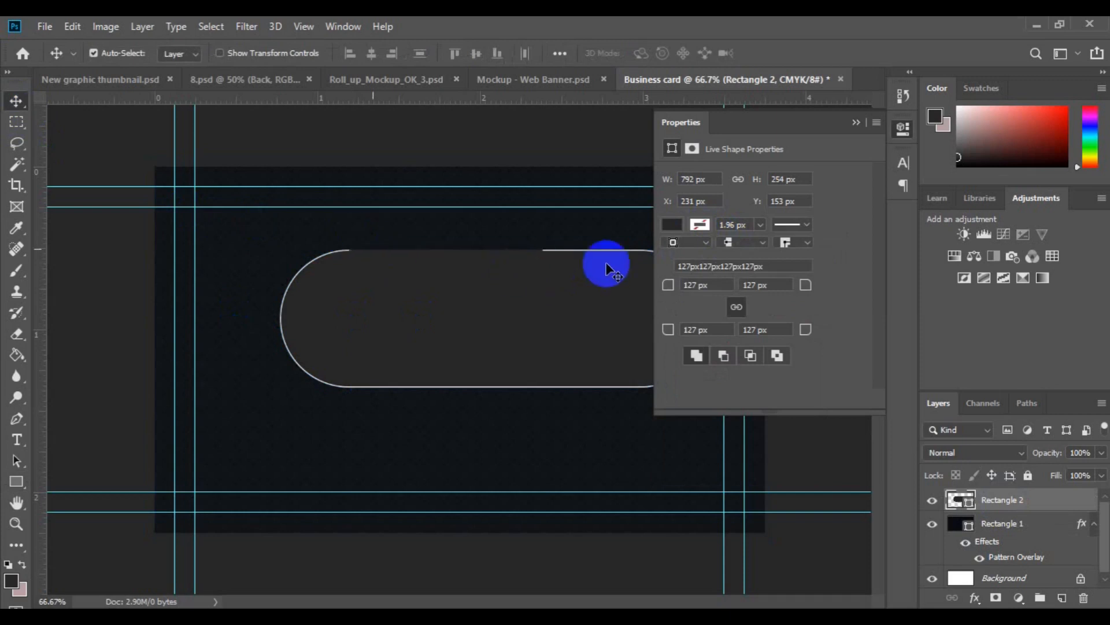
click(856, 124)
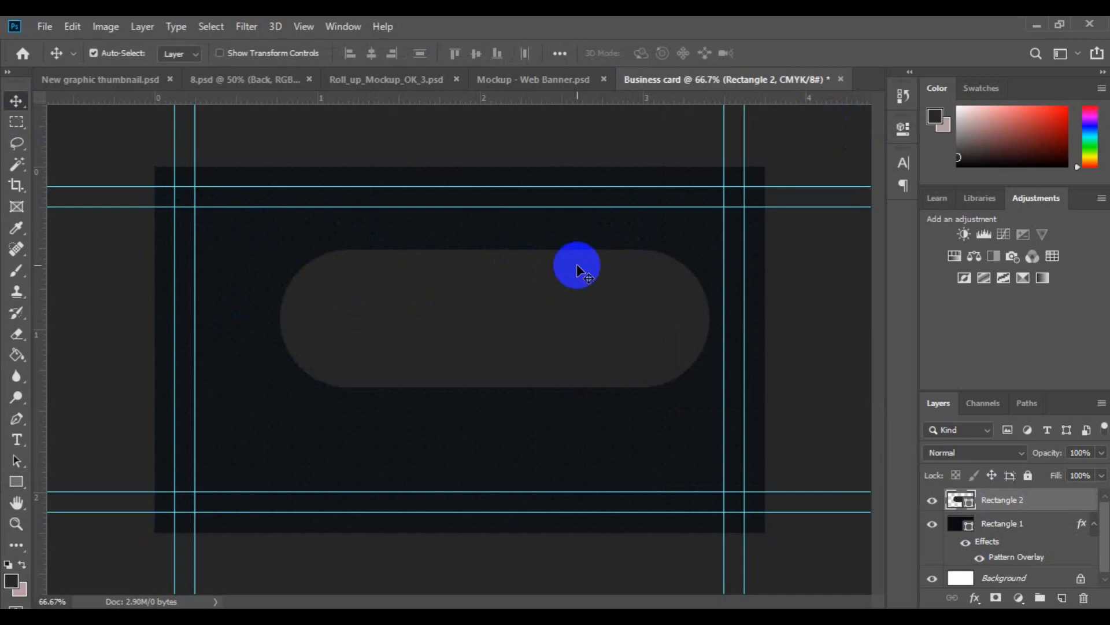
Free-transform the rounded shape, rotating it 45° and moving it up over the card's upper edge.
click(77, 26)
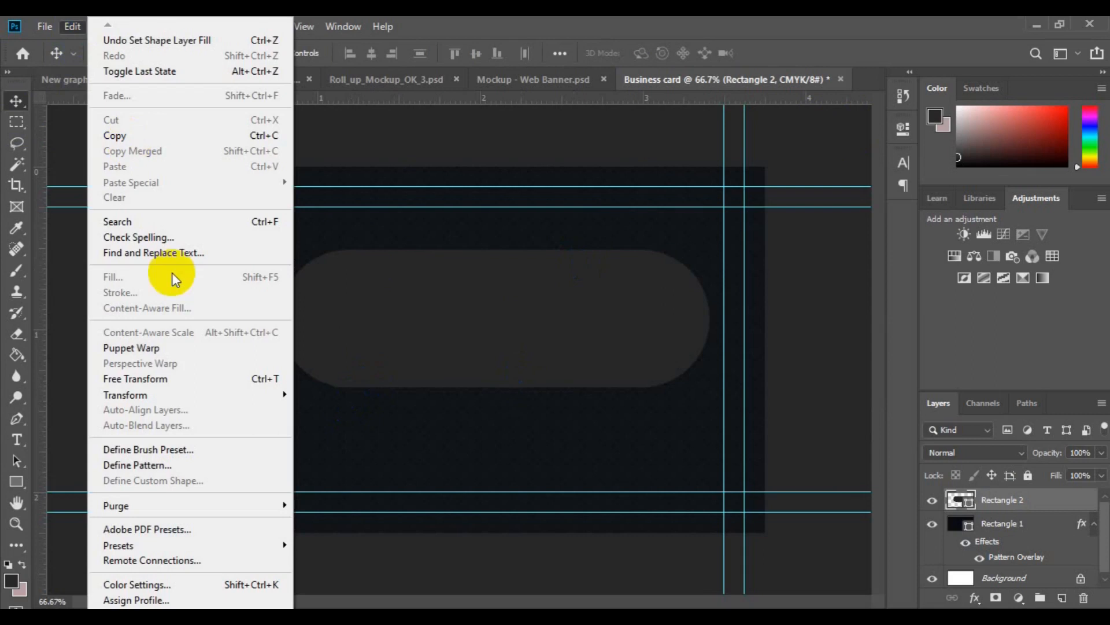
click(194, 379)
click(435, 53)
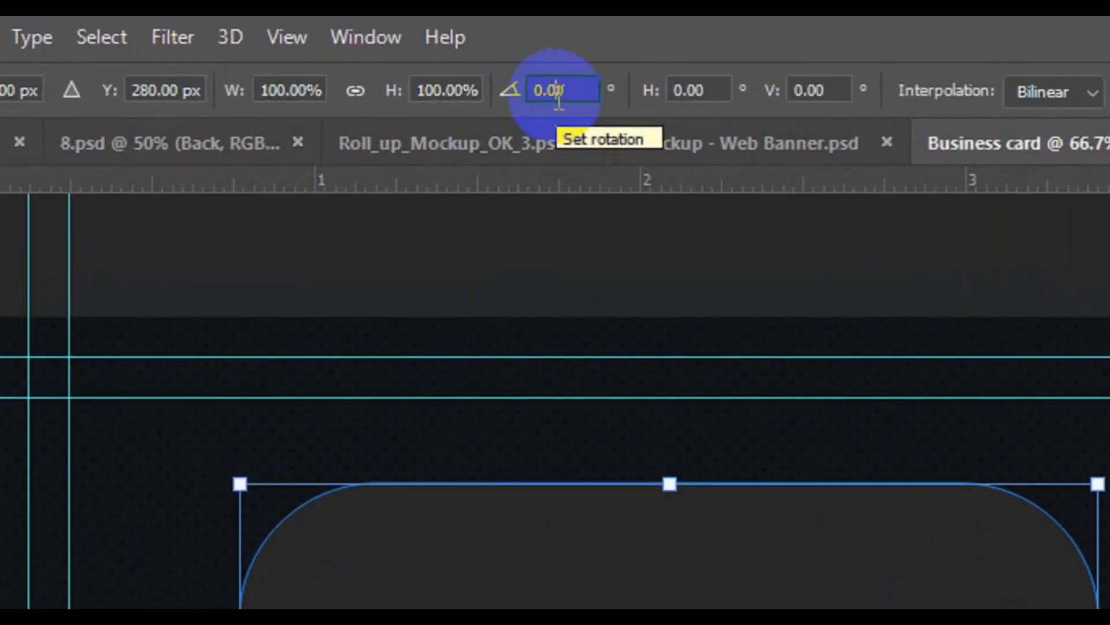
text(45)
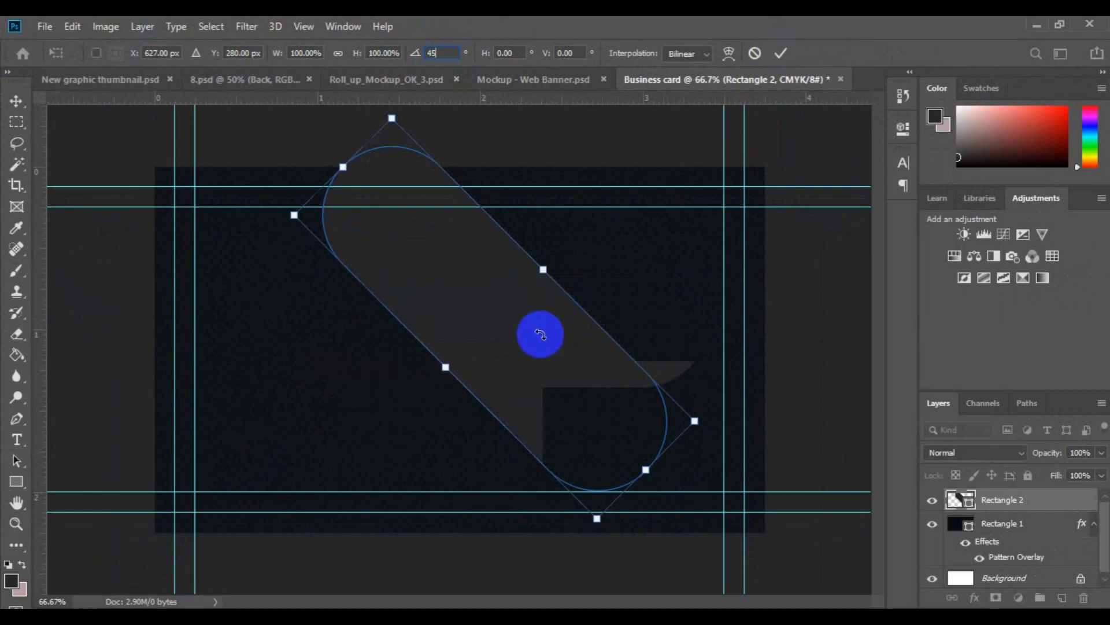
drag(544, 342, 517, 207)
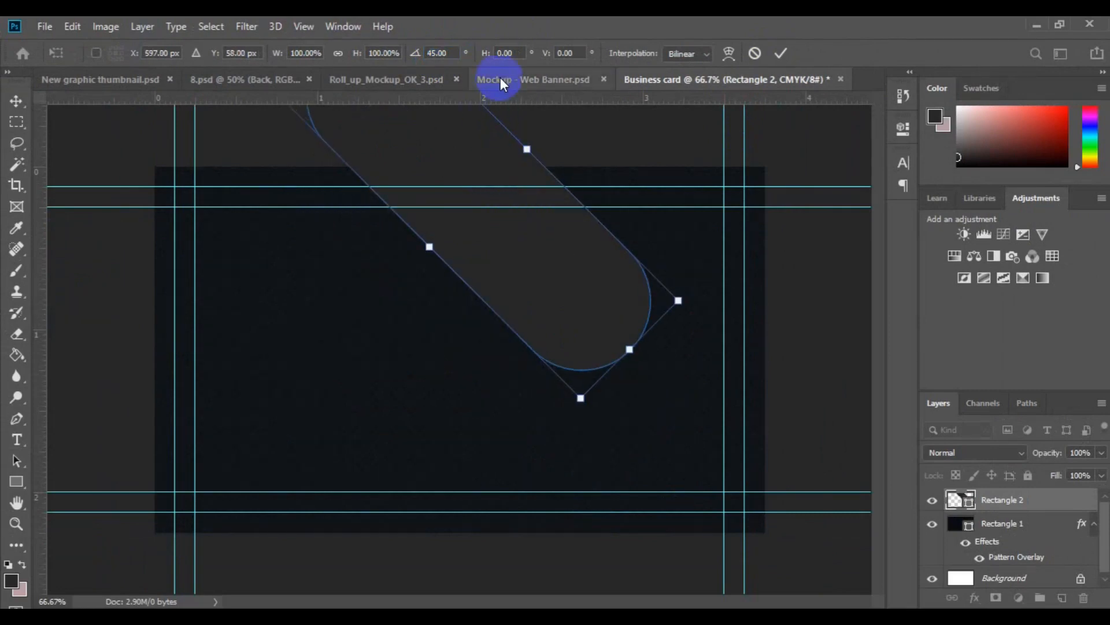
Set the rounded shape's rotation to 37°, nudge it slightly down and right, and apply the transform.
double_click(441, 55)
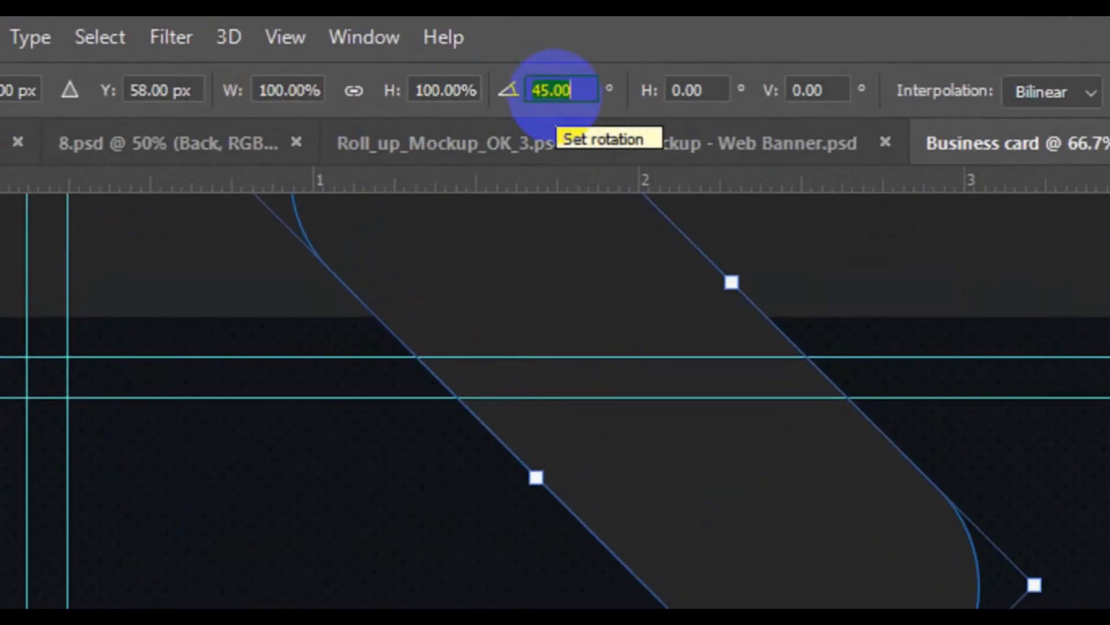
text(37)
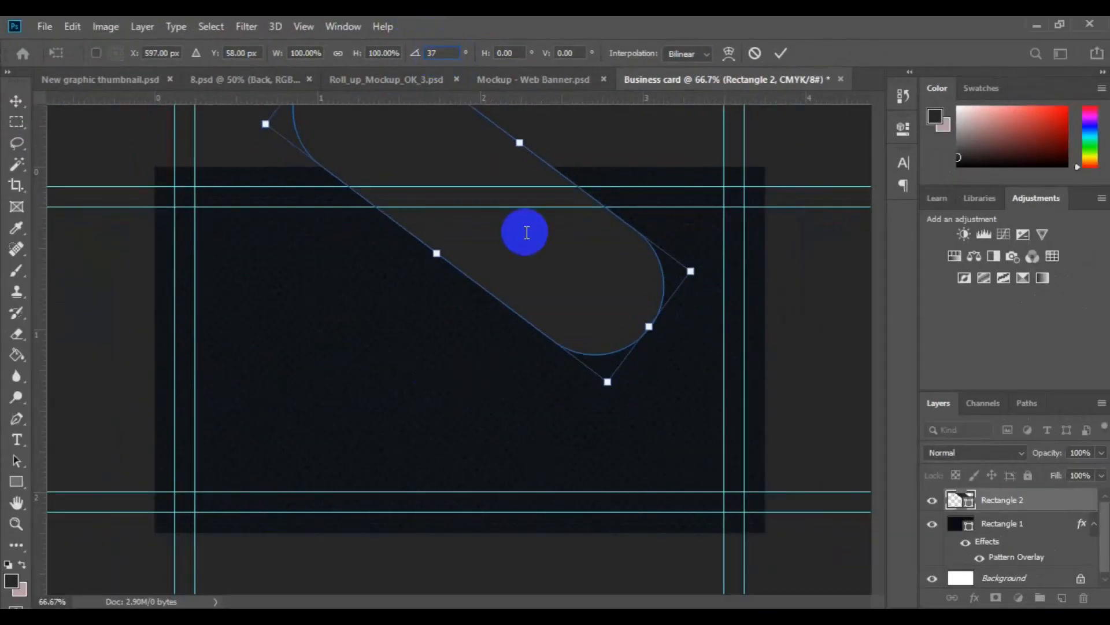
click(558, 272)
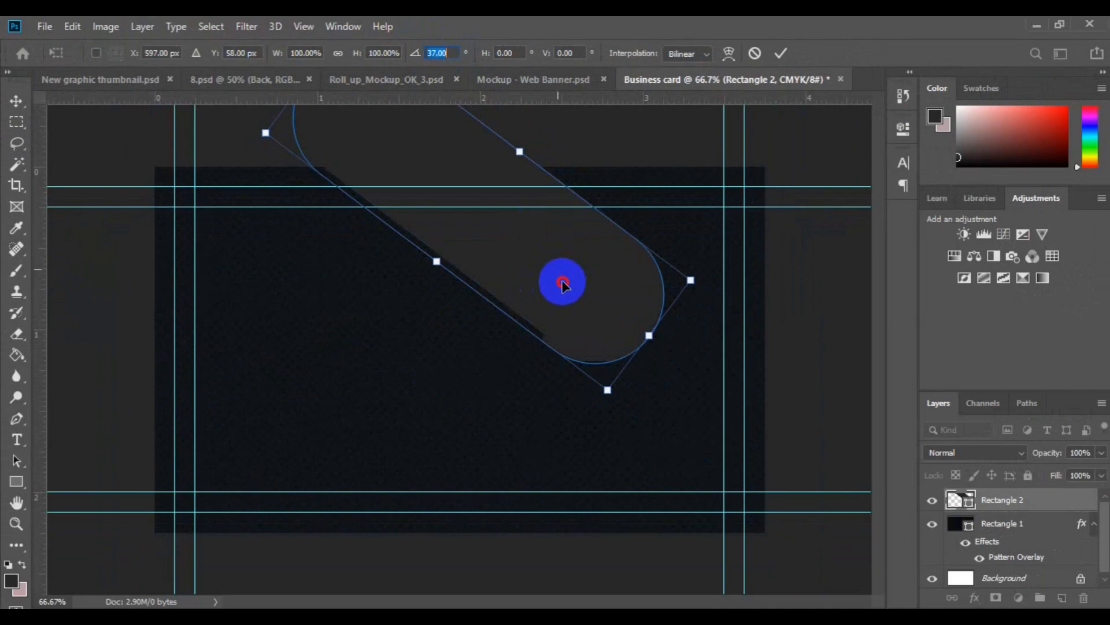
drag(564, 284, 564, 283)
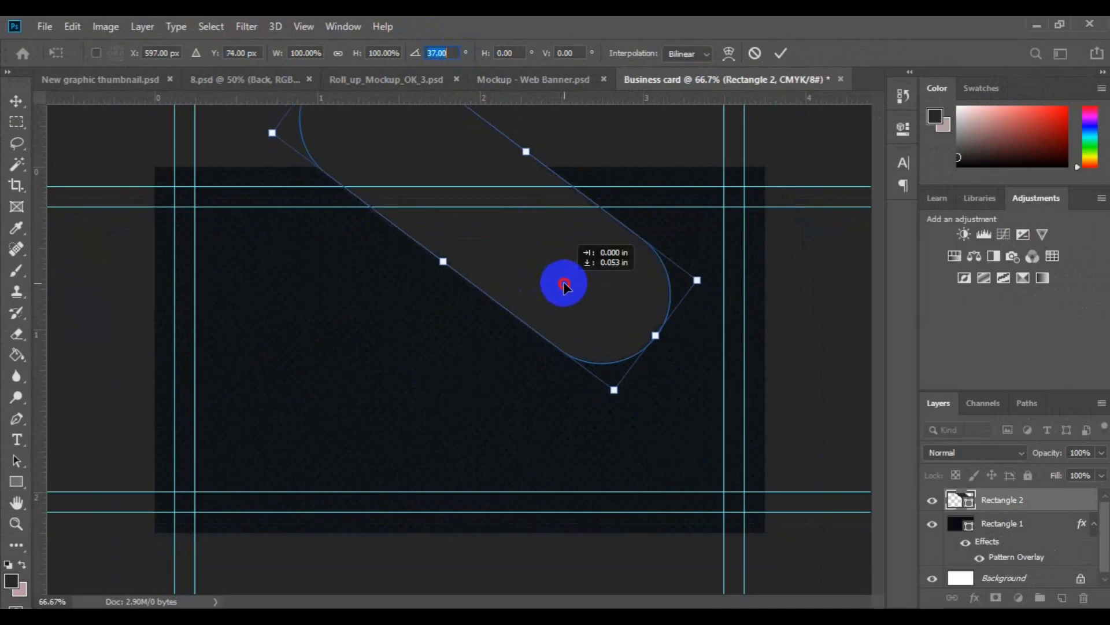
click(780, 58)
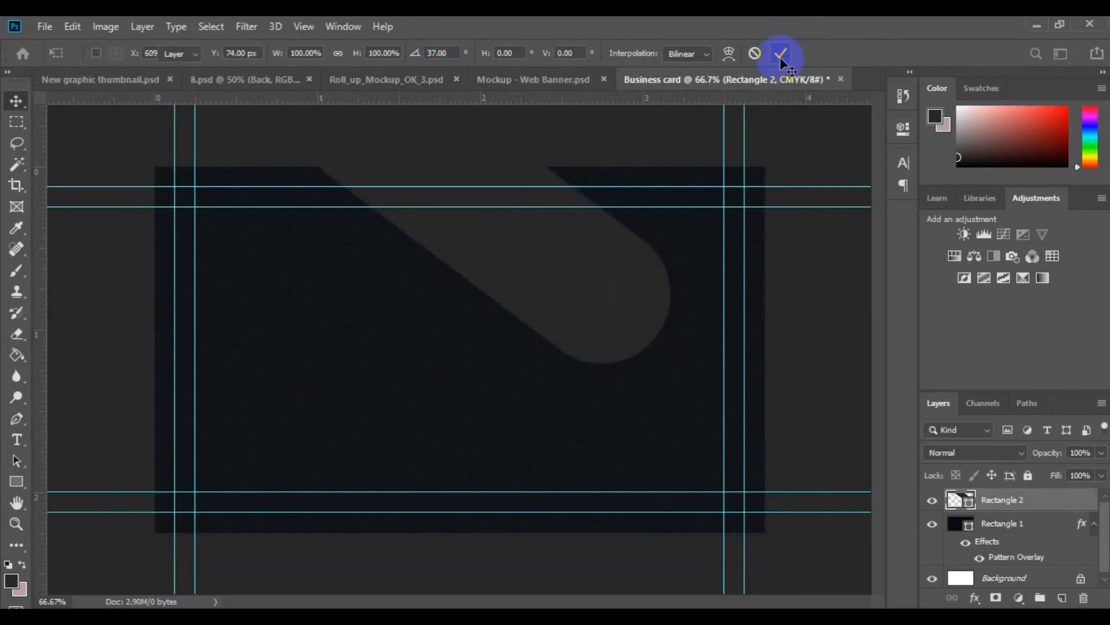
Duplicate the slanted shape toward the card's lower right corner and shift the original down-right so both run parallel with a narrow gap.
click(553, 313)
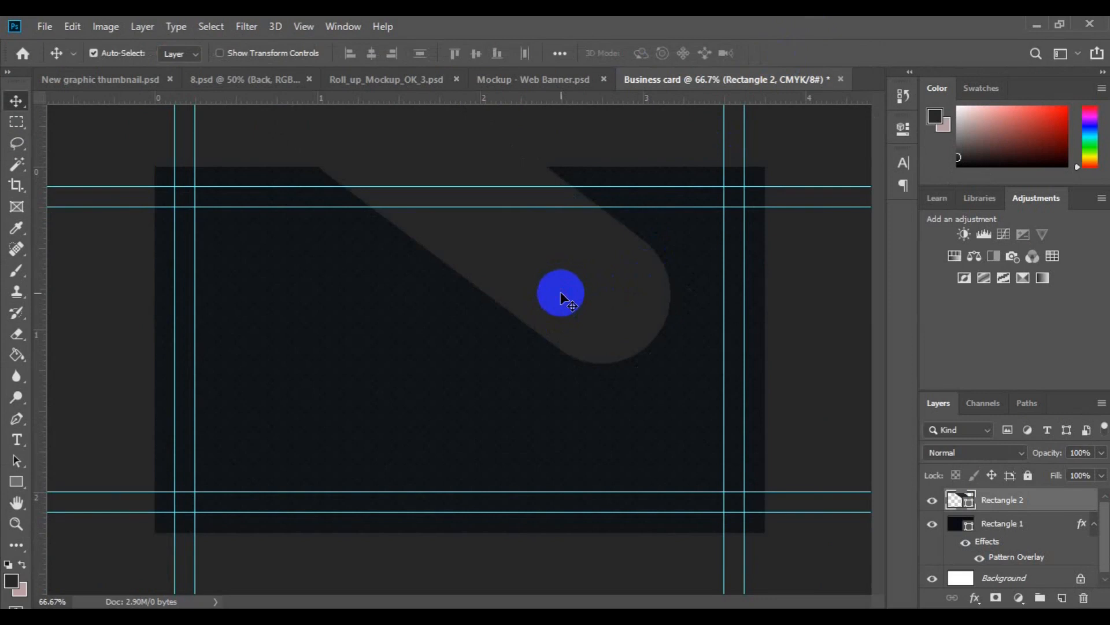
drag(561, 295, 659, 575)
drag(505, 430, 528, 441)
drag(518, 268, 558, 300)
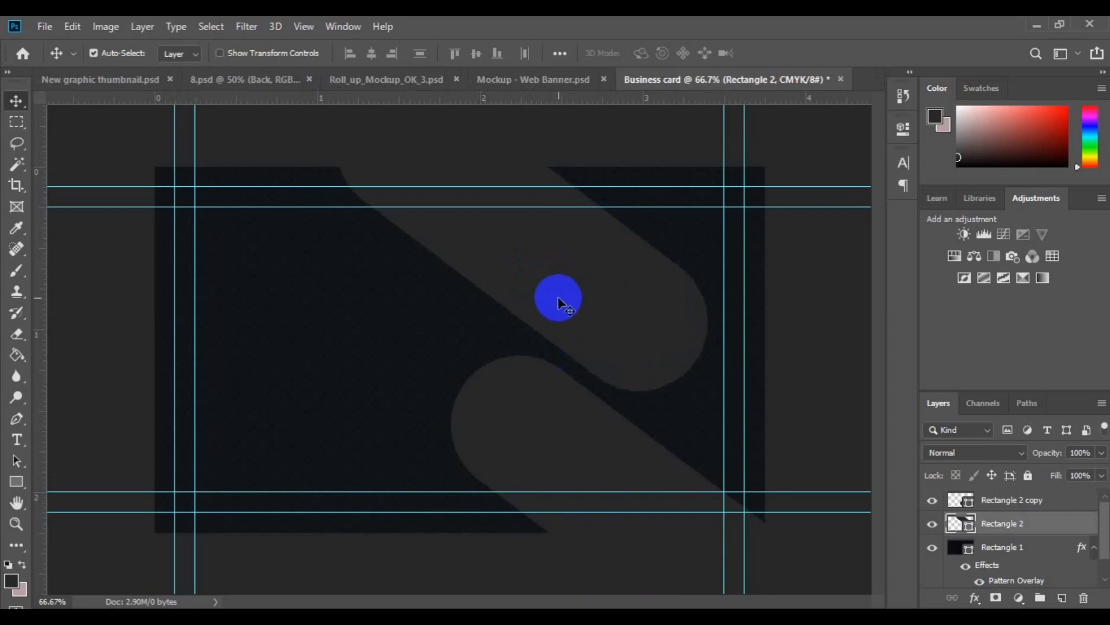
Merge the two slanted rounded shapes into a single shape layer.
shift+click(1016, 507)
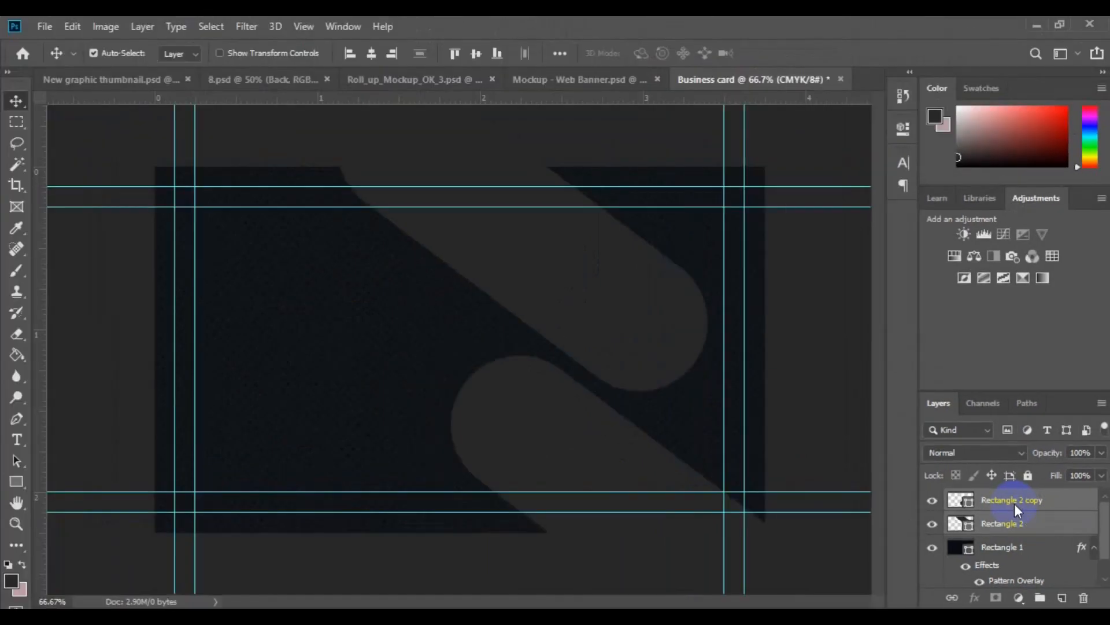
right_click(917, 399)
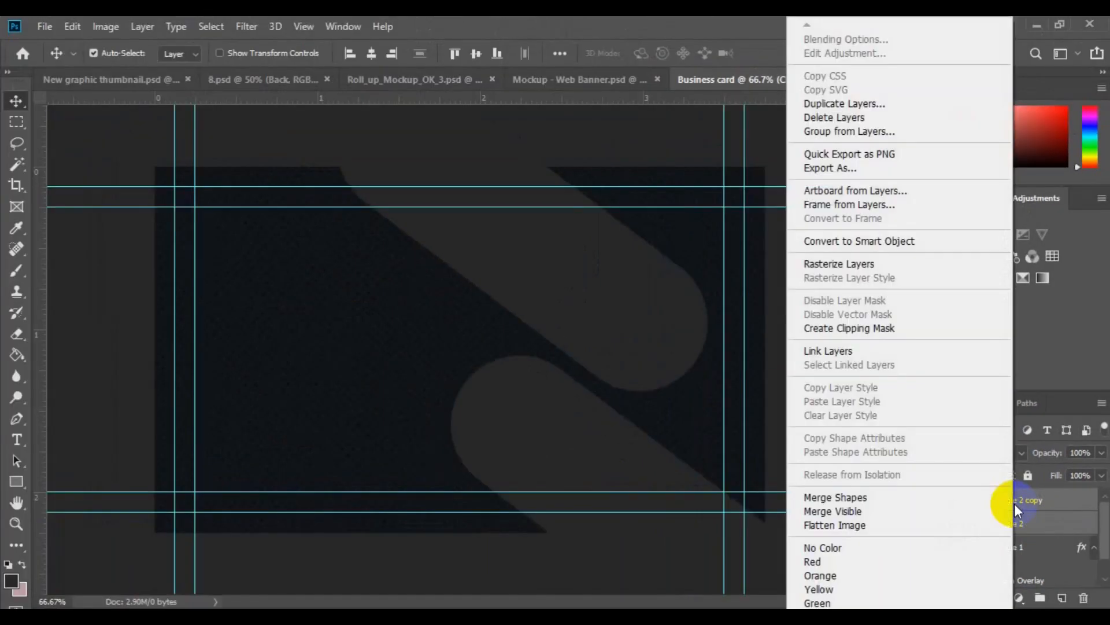
click(925, 503)
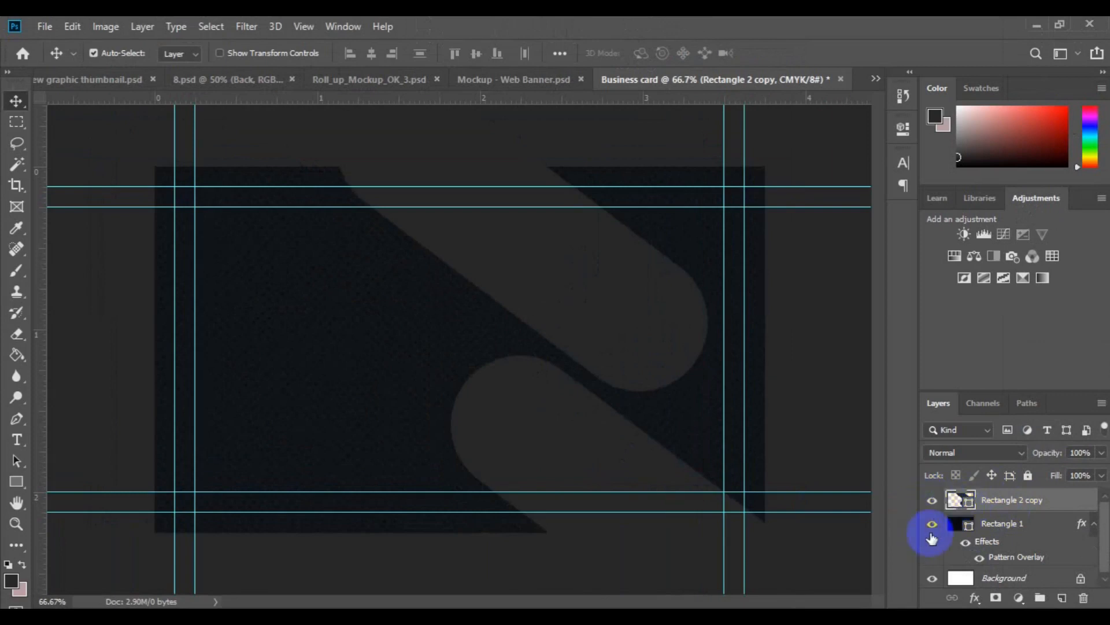
Duplicate the merged shape layer, hide the duplicate and select the original below it.
key(ctrl+j)
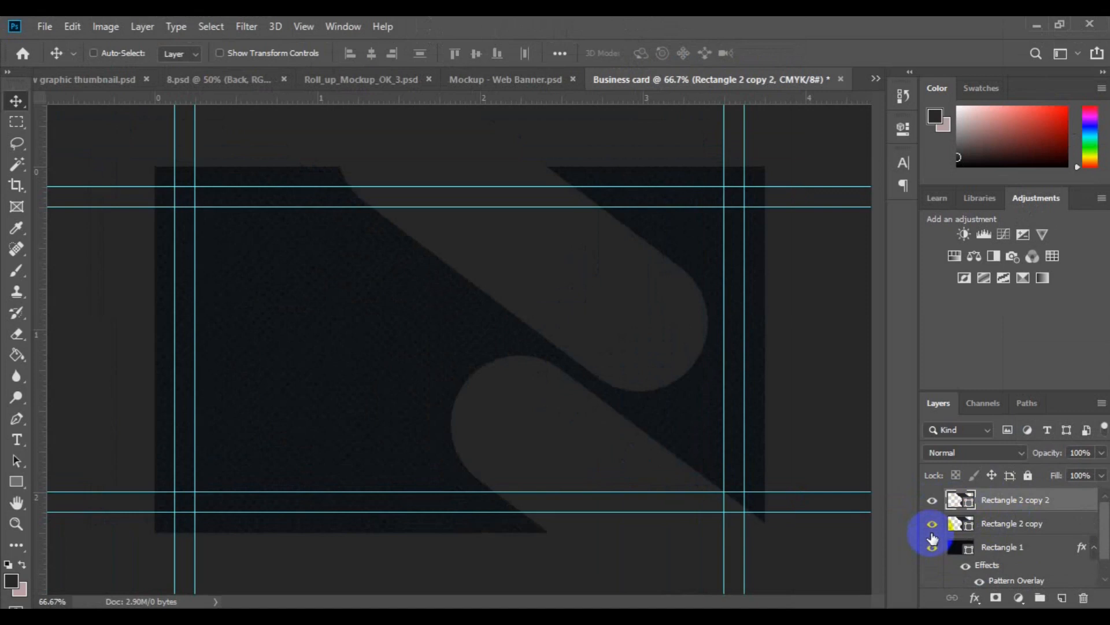
click(933, 501)
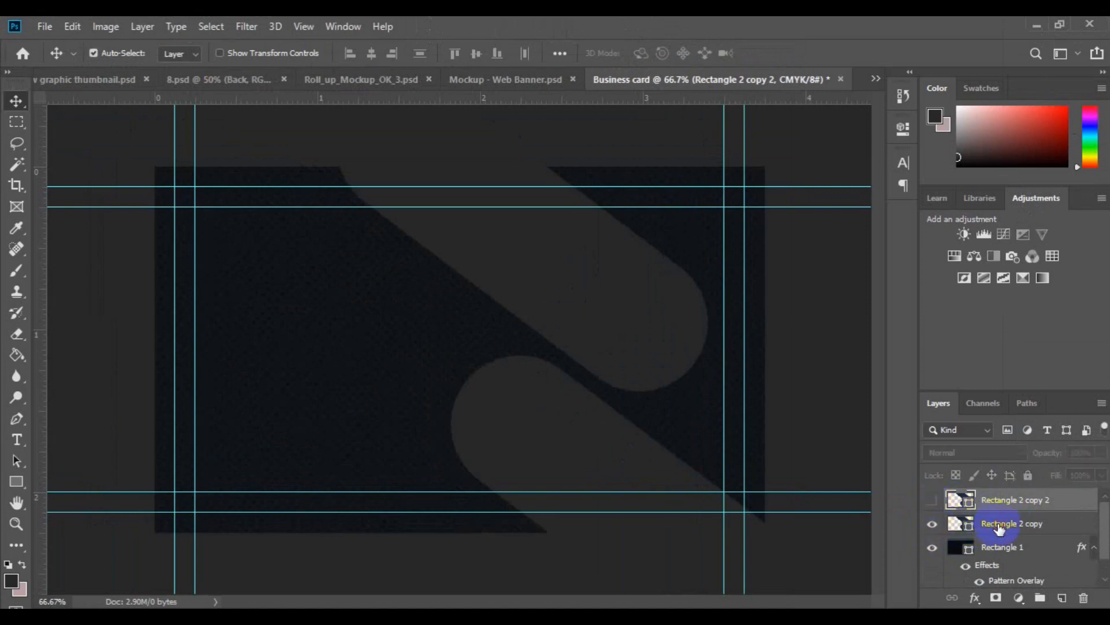
click(1000, 525)
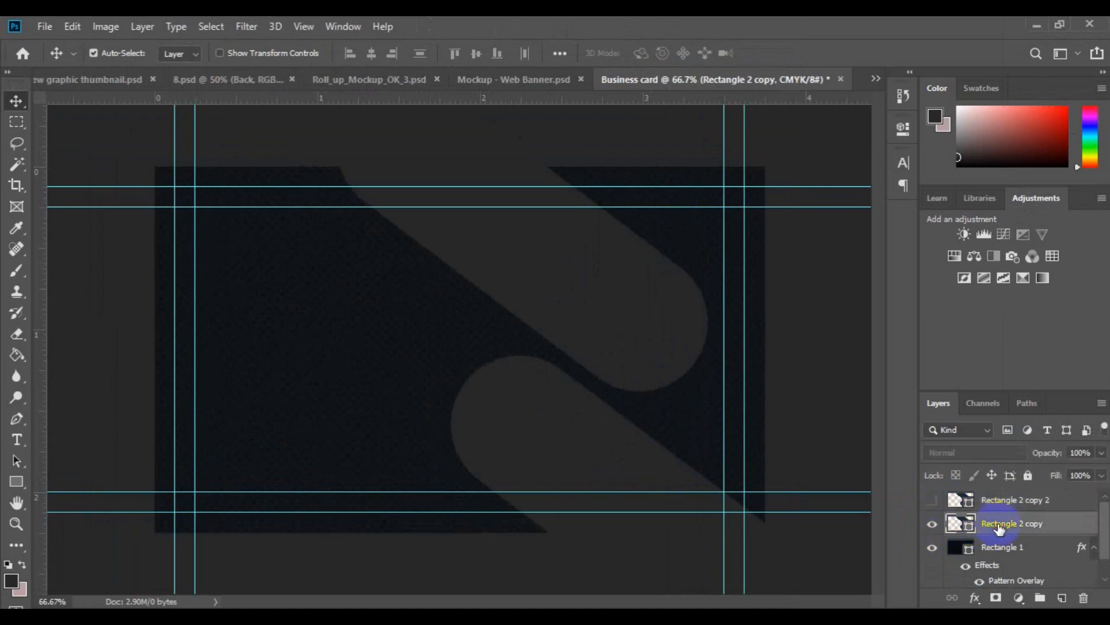
Place the city-wallpaper-7 image embedded above the merged shape, scale it to about 4.37 × 2.46 in to cover the card, and keep its layer selected.
click(50, 31)
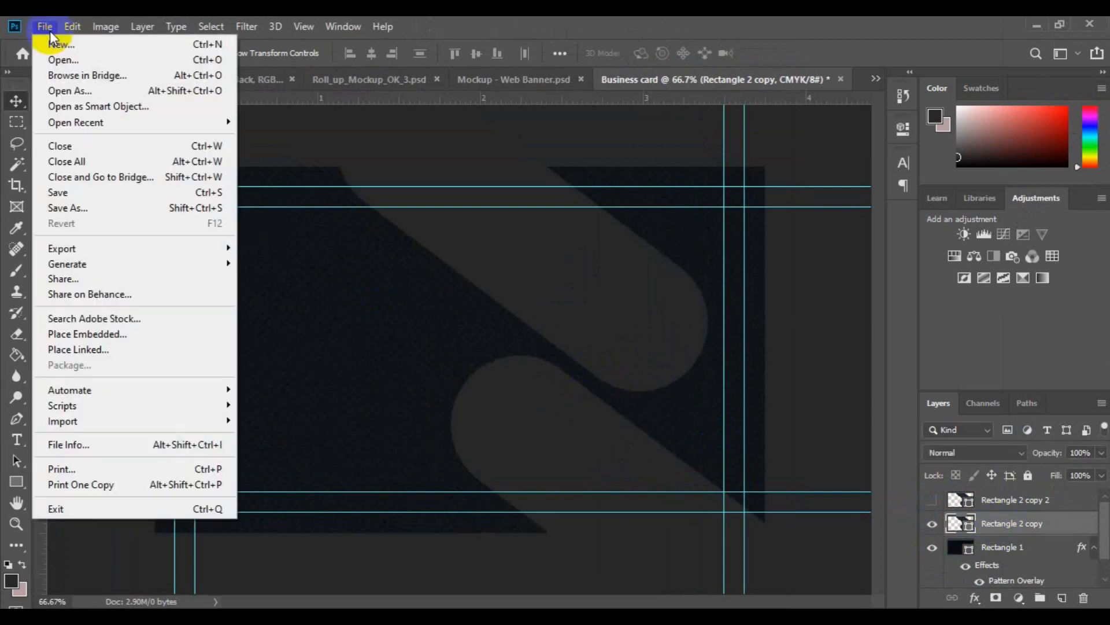
click(151, 334)
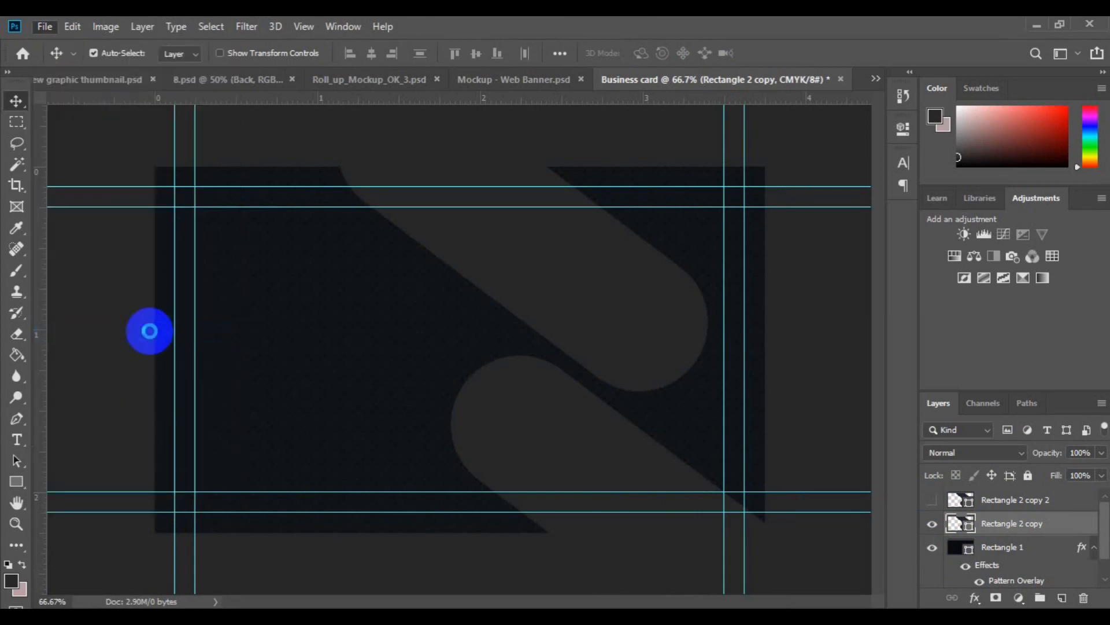
click(482, 204)
click(416, 381)
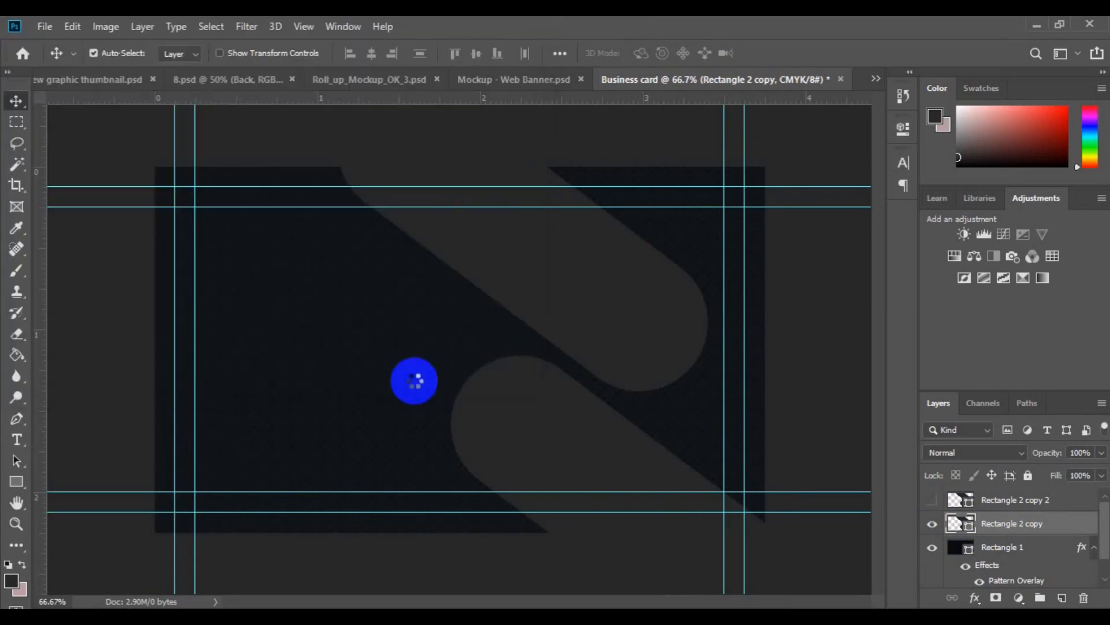
drag(766, 523, 825, 560)
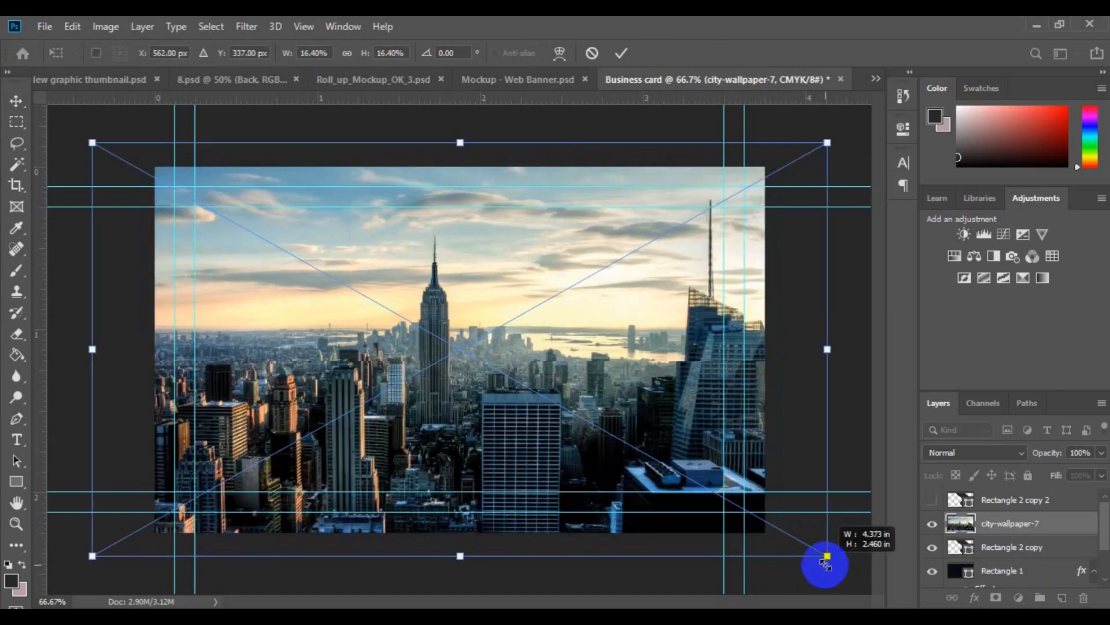
click(621, 53)
click(1036, 523)
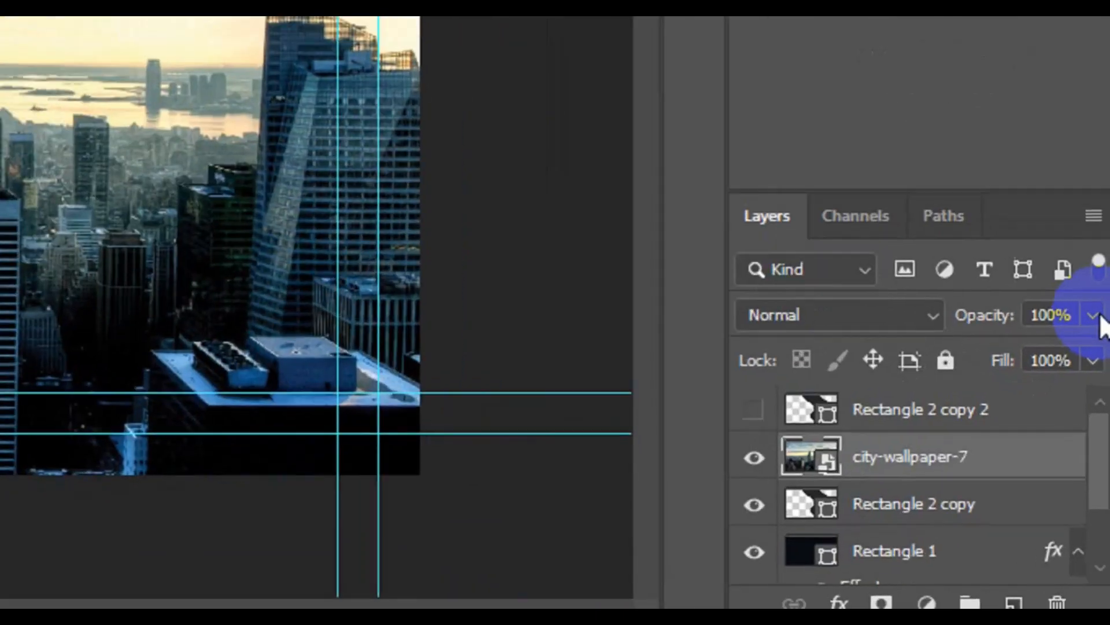
Lower the city photo's opacity to 34% and shift it about 1 inch to the right over the slanted shapes.
click(1102, 453)
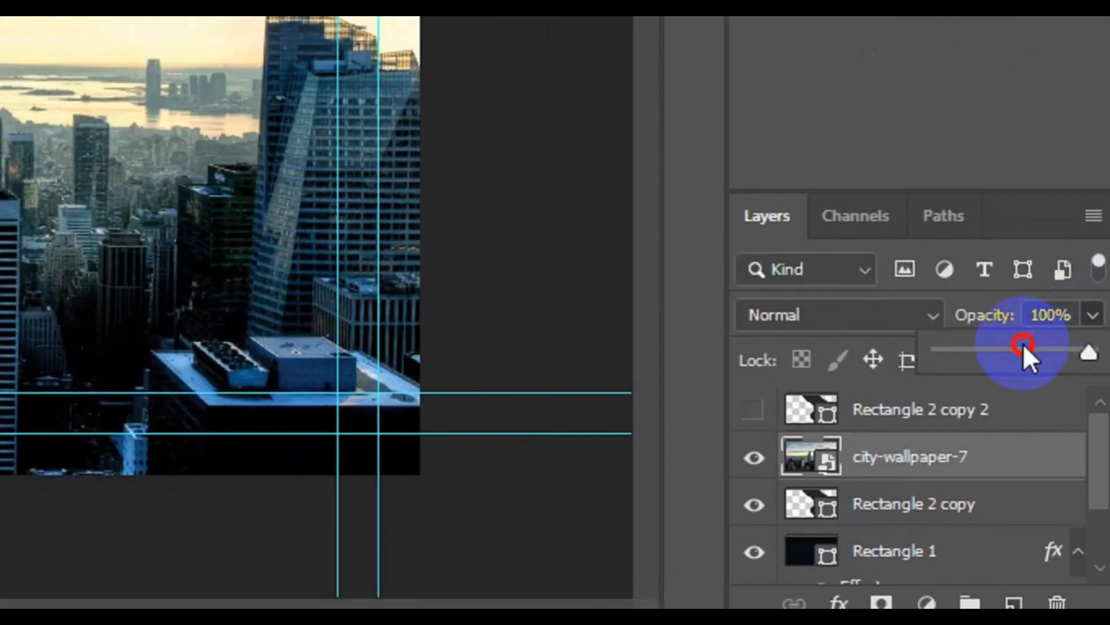
drag(1022, 347, 1007, 354)
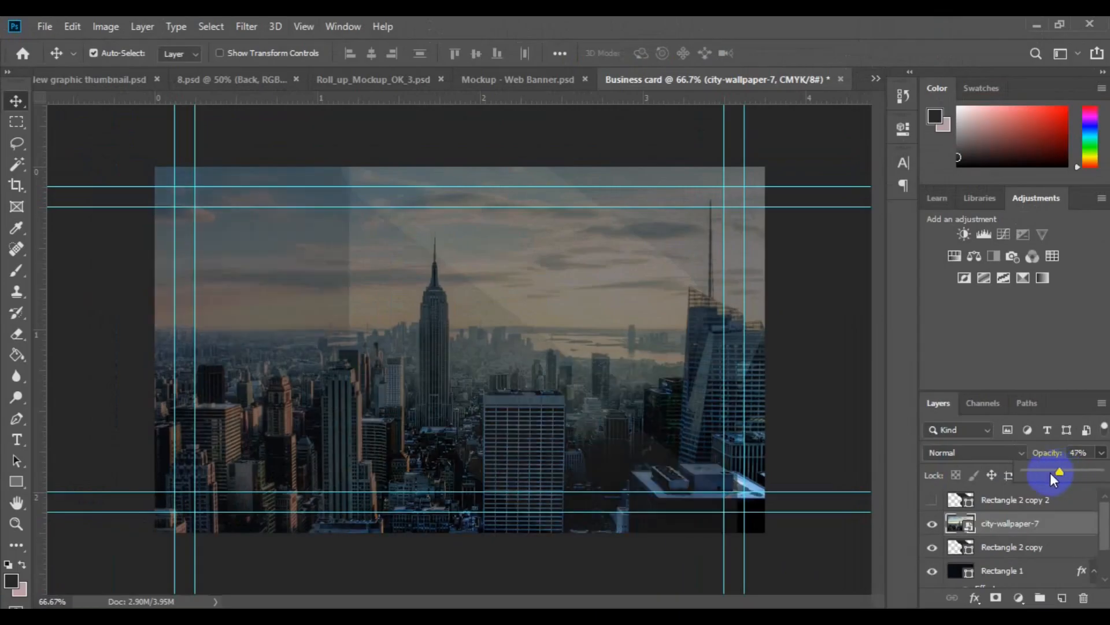
drag(1050, 473, 1040, 473)
drag(454, 428, 586, 418)
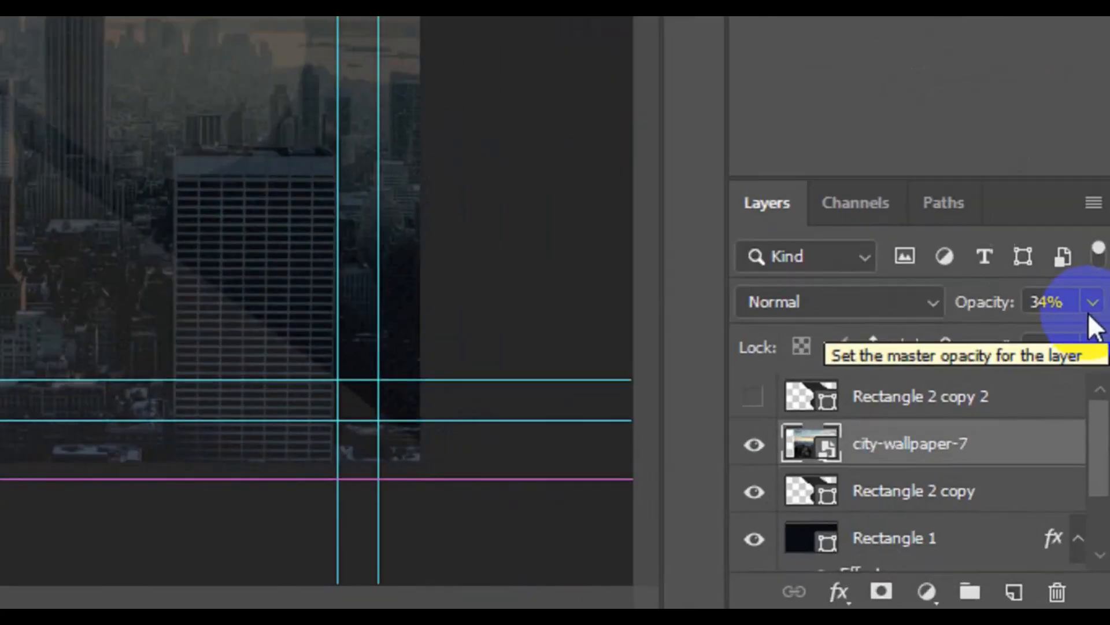
Restore the city photo's opacity to 100% and clip it to the merged slanted shape below it.
click(1102, 452)
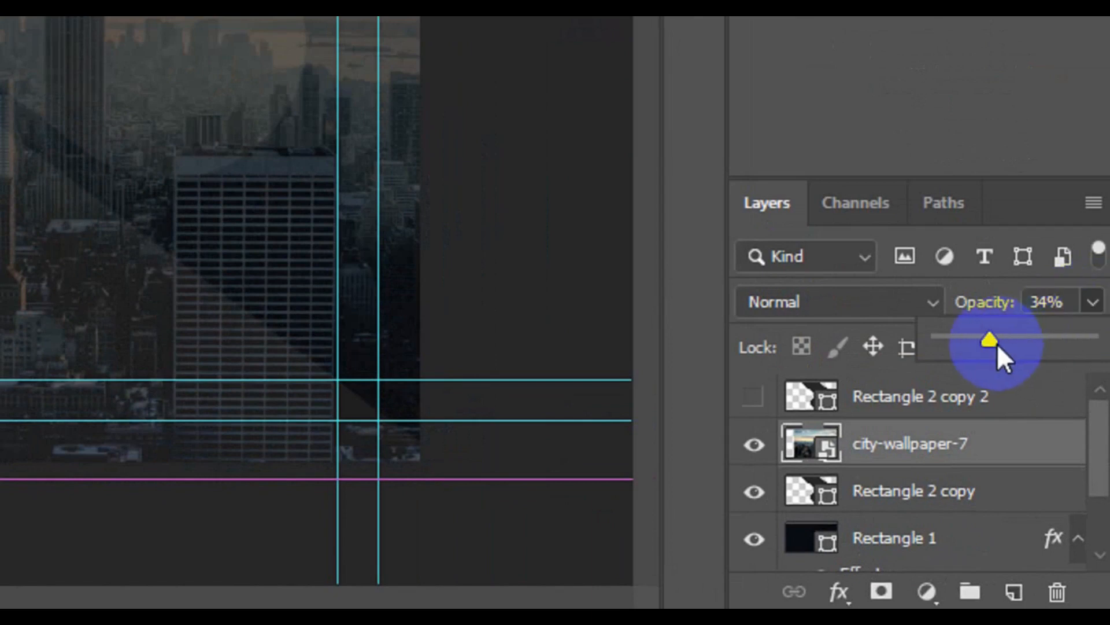
drag(994, 338, 1104, 343)
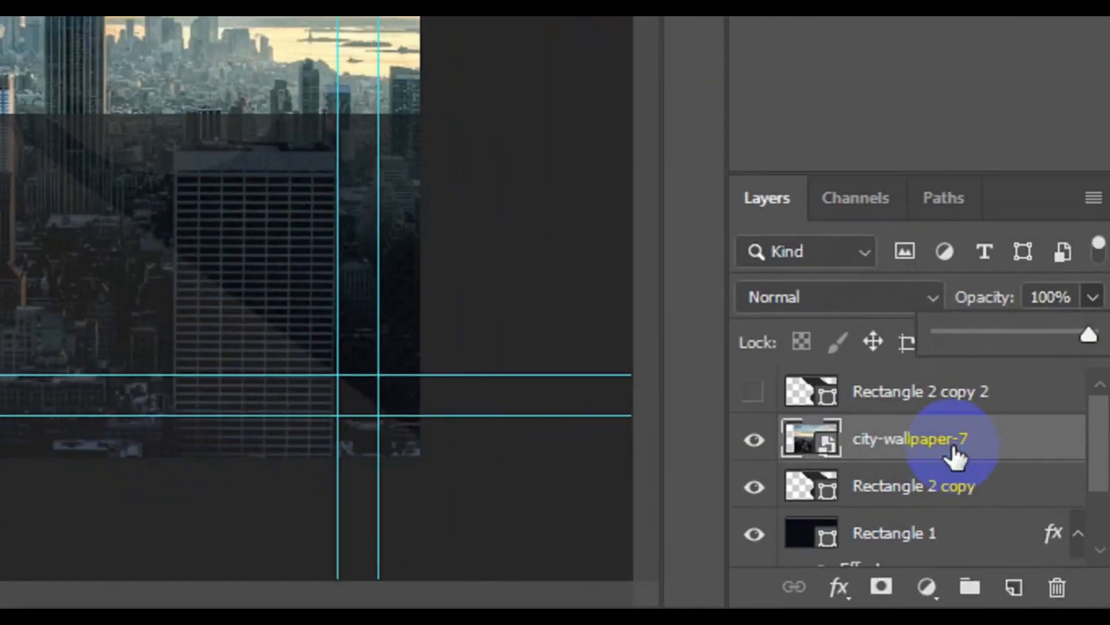
right_click(953, 451)
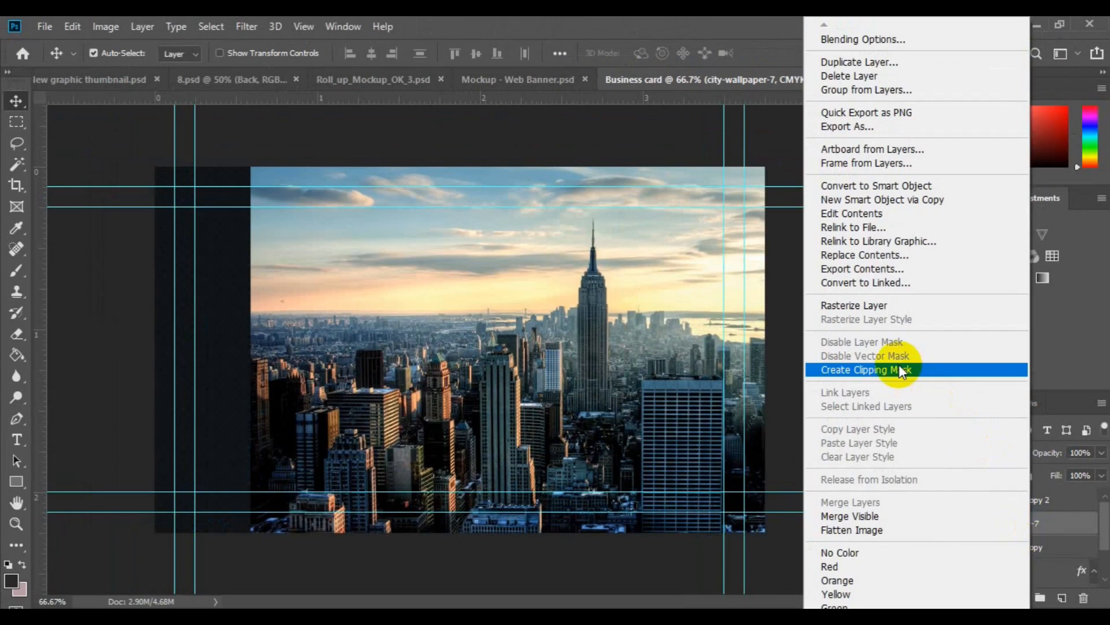
click(899, 364)
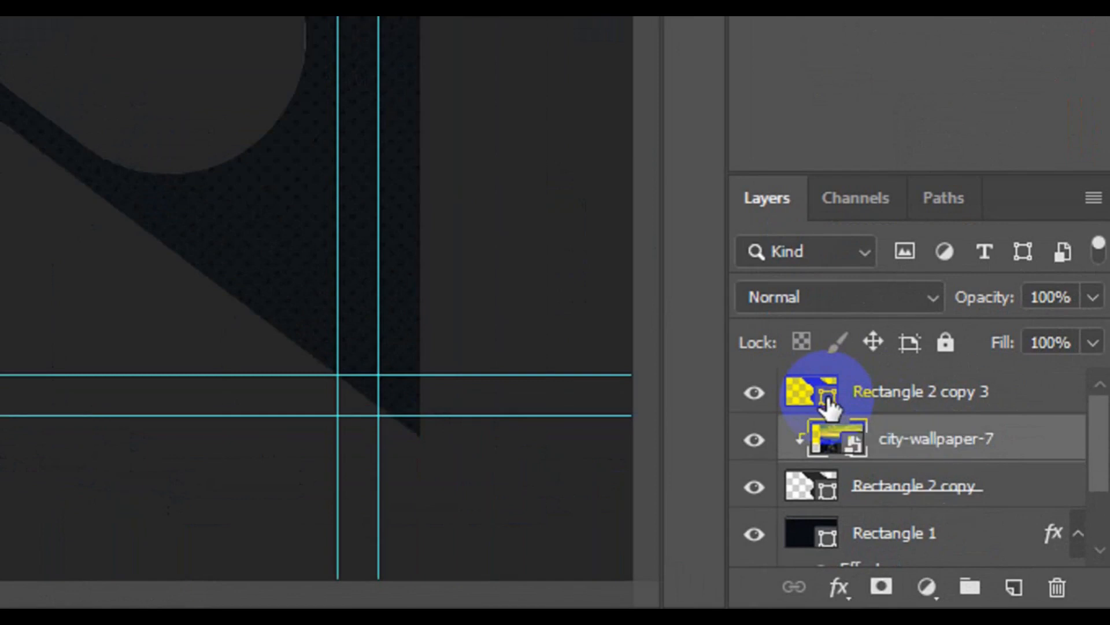
Set the fill colour of the duplicated slanted shape above the city photo to 005f29.
click(828, 401)
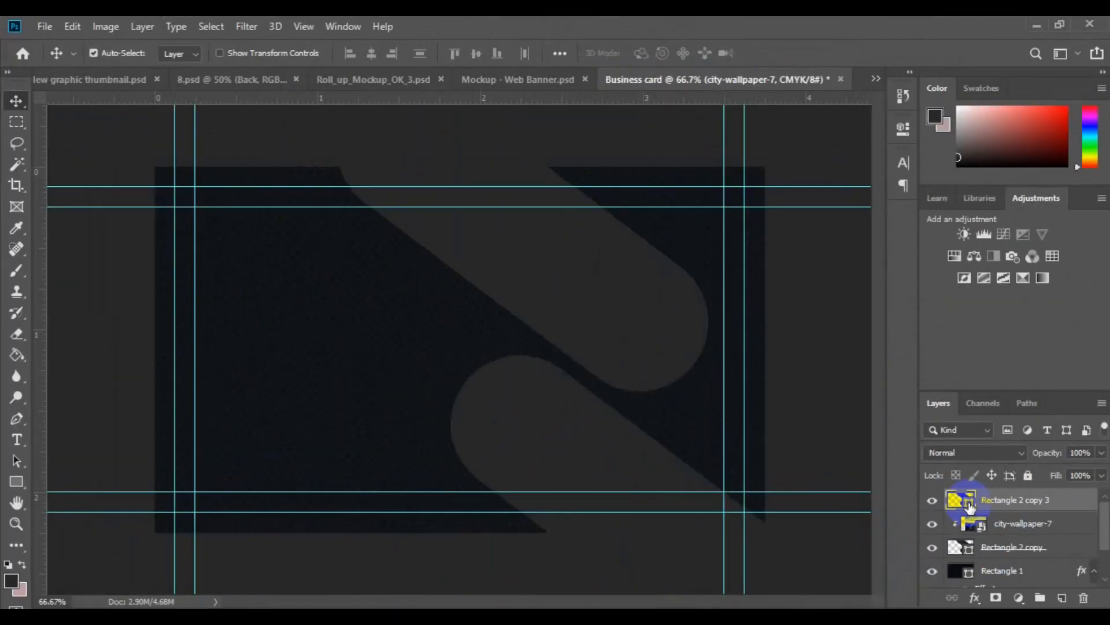
double_click(969, 502)
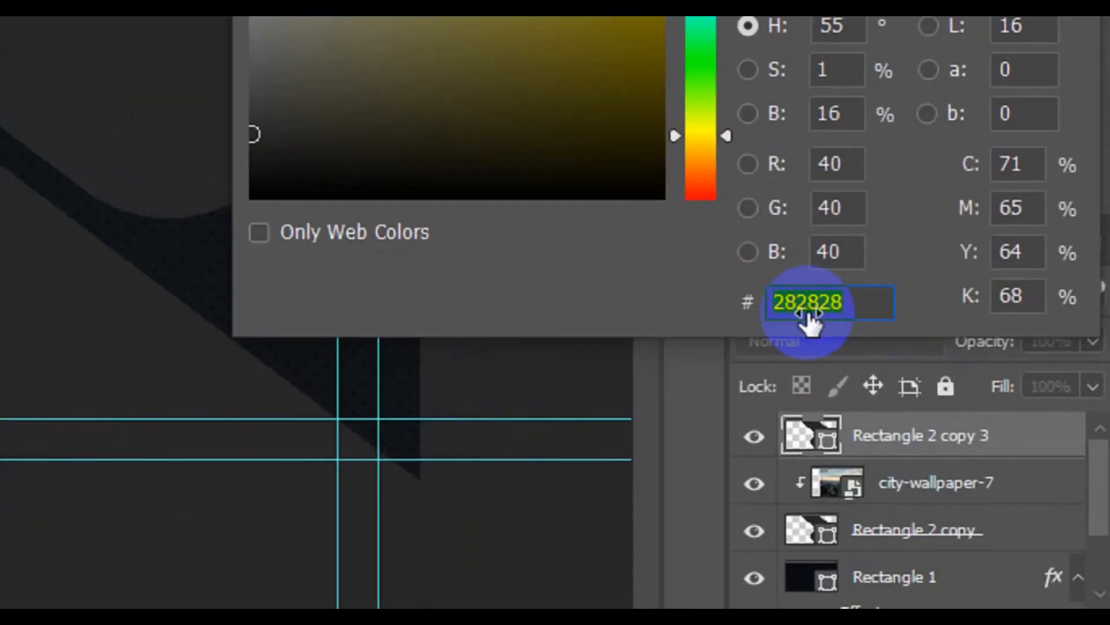
double_click(832, 312)
text(005f29)
drag(861, 307, 766, 307)
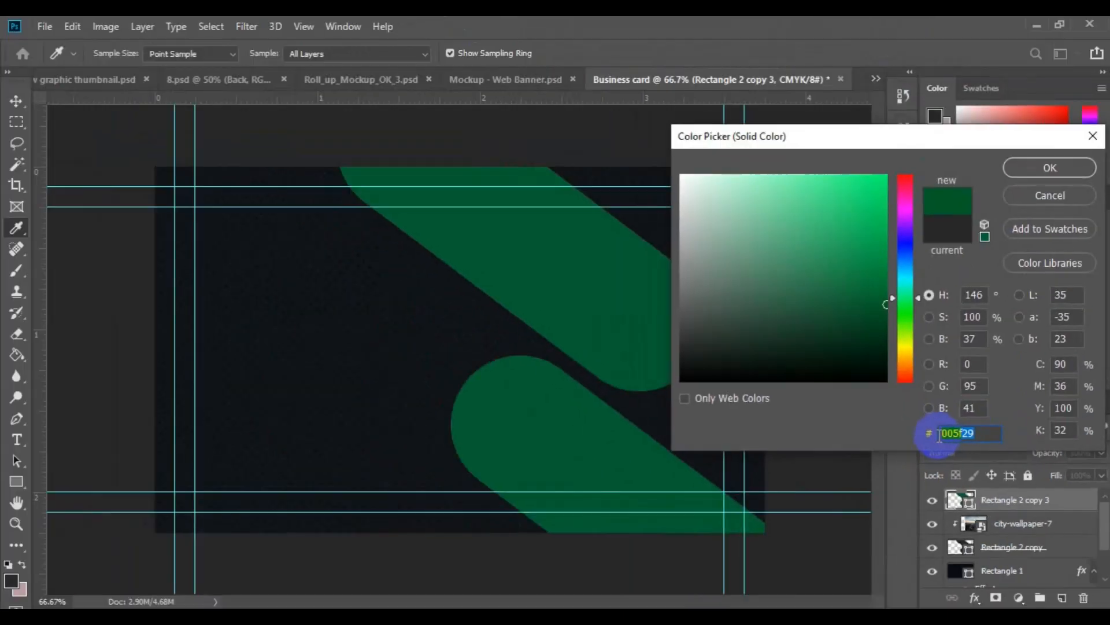
click(1045, 169)
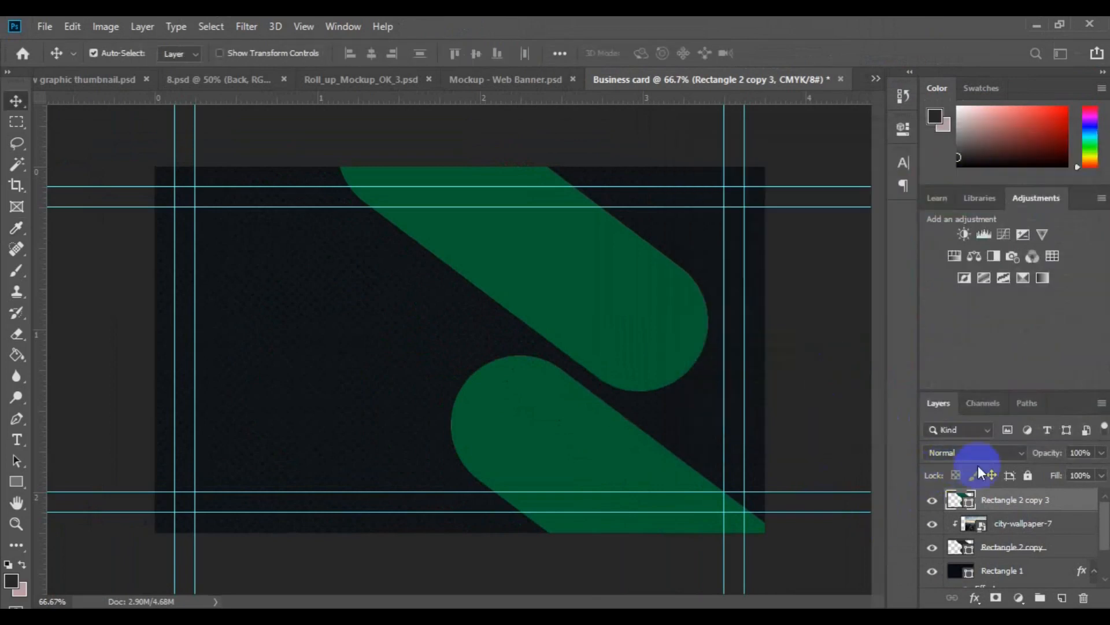
Give the green slanted shape the Color blend mode and an opacity of 75%.
click(1022, 455)
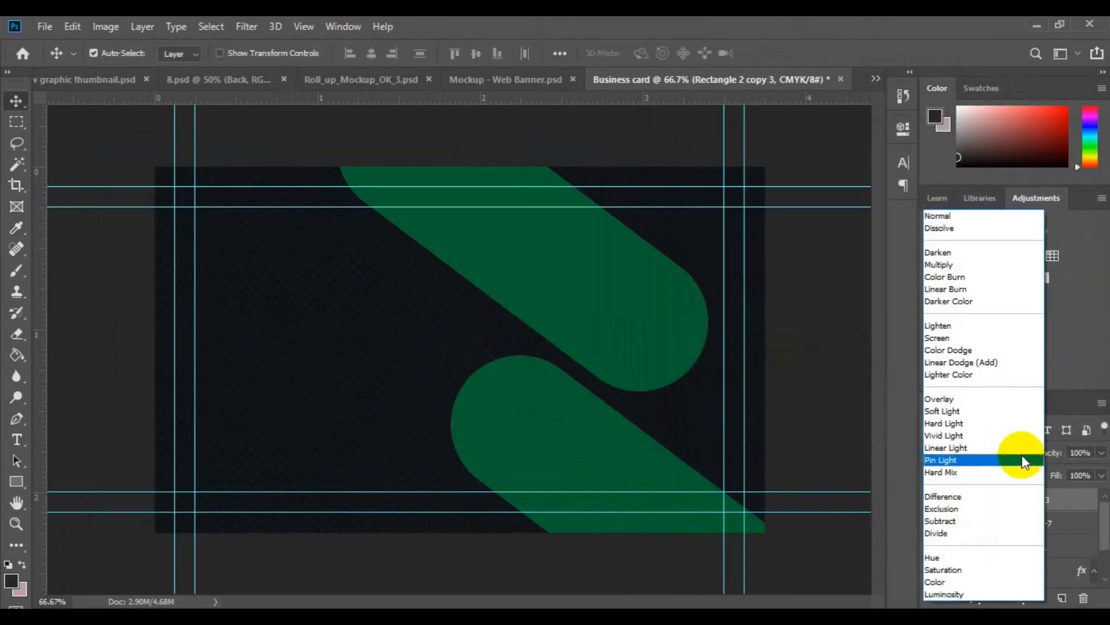
click(962, 581)
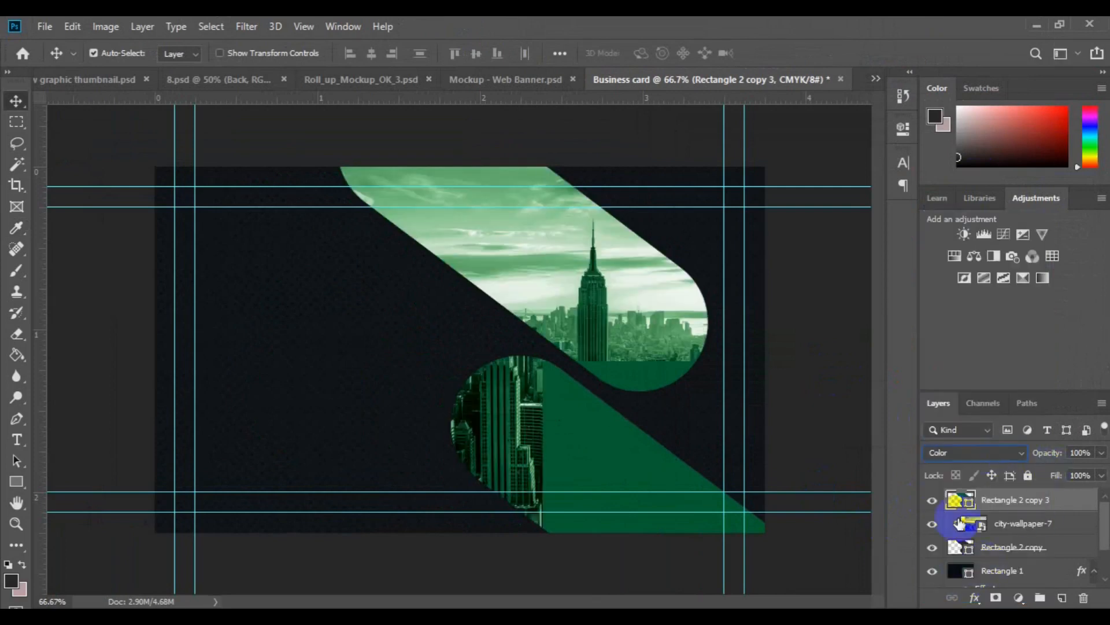
click(1101, 454)
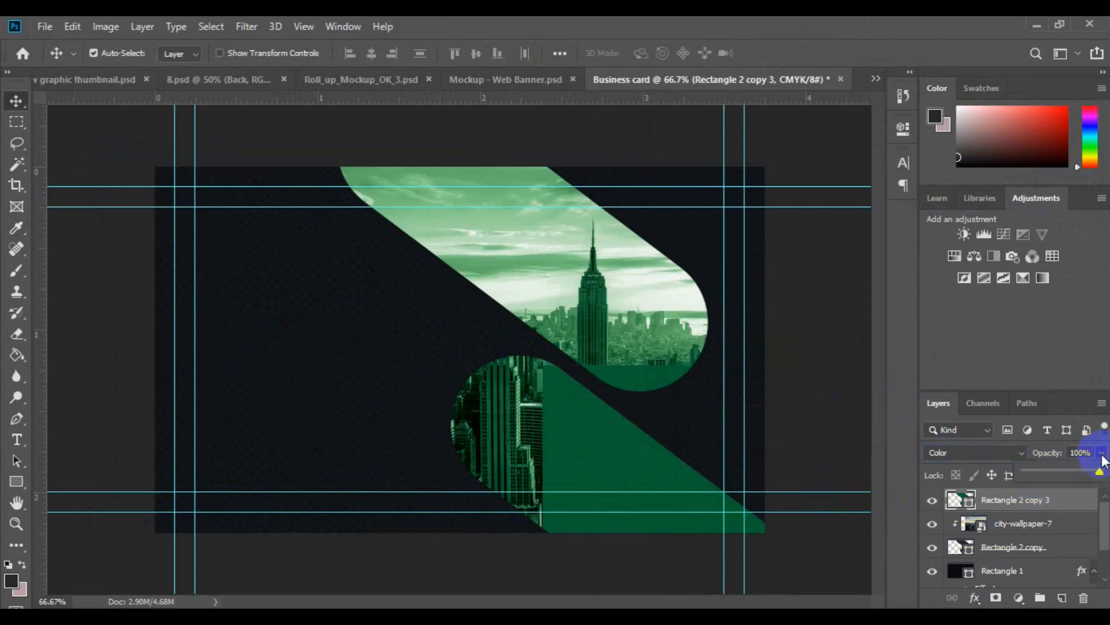
drag(1101, 472, 1095, 474)
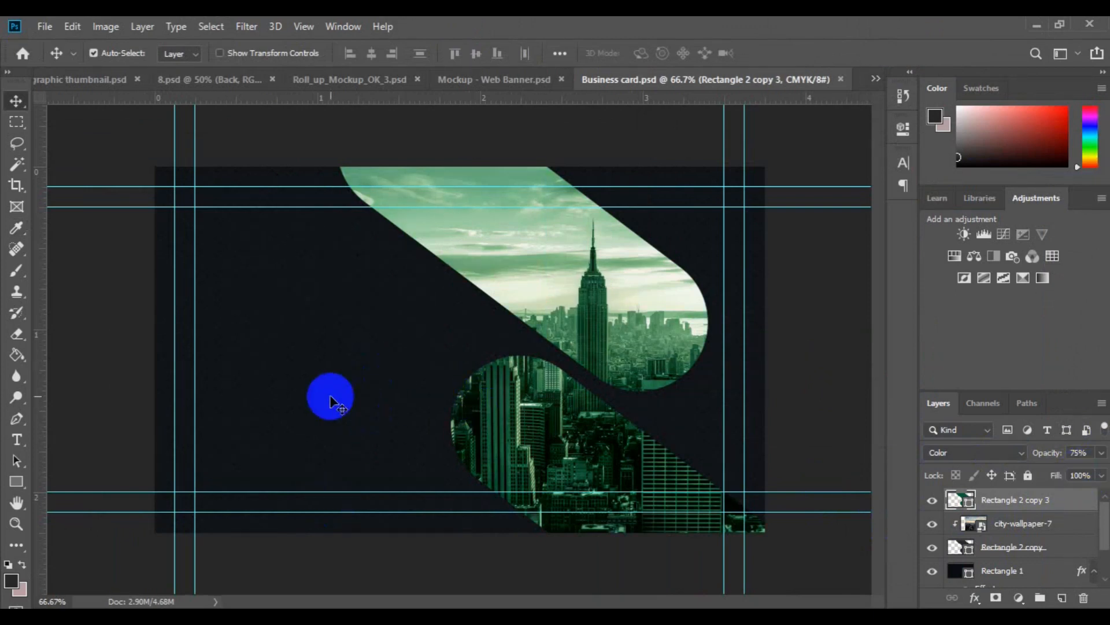
Select the dark background rectangle's layer and prepare the Type tool with Roboto Bold, 24 pt and white ffffff text.
click(341, 409)
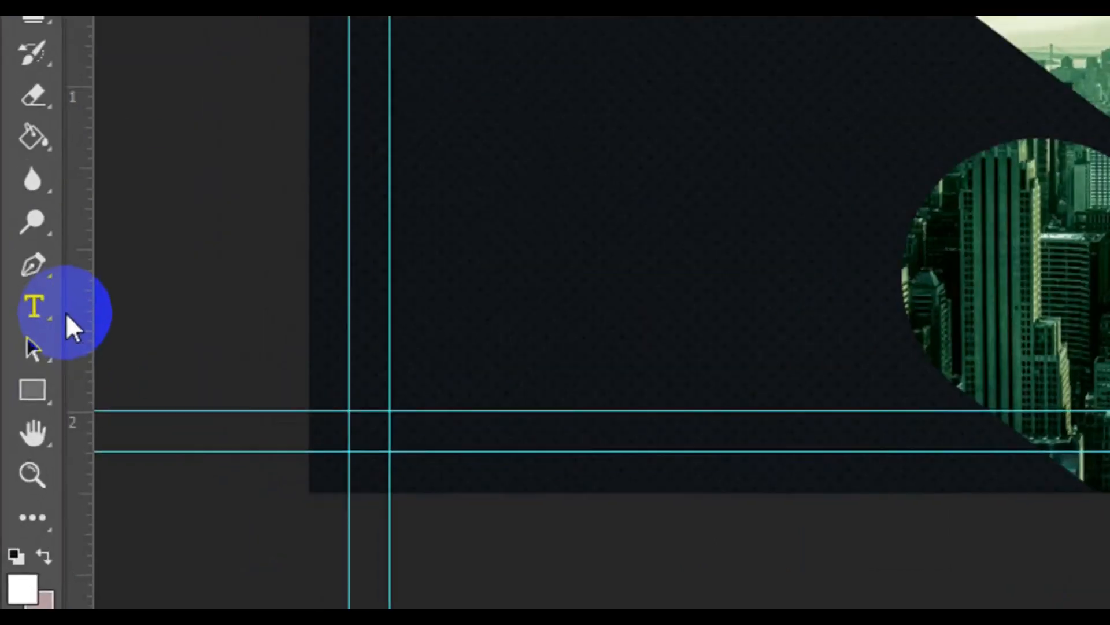
click(16, 440)
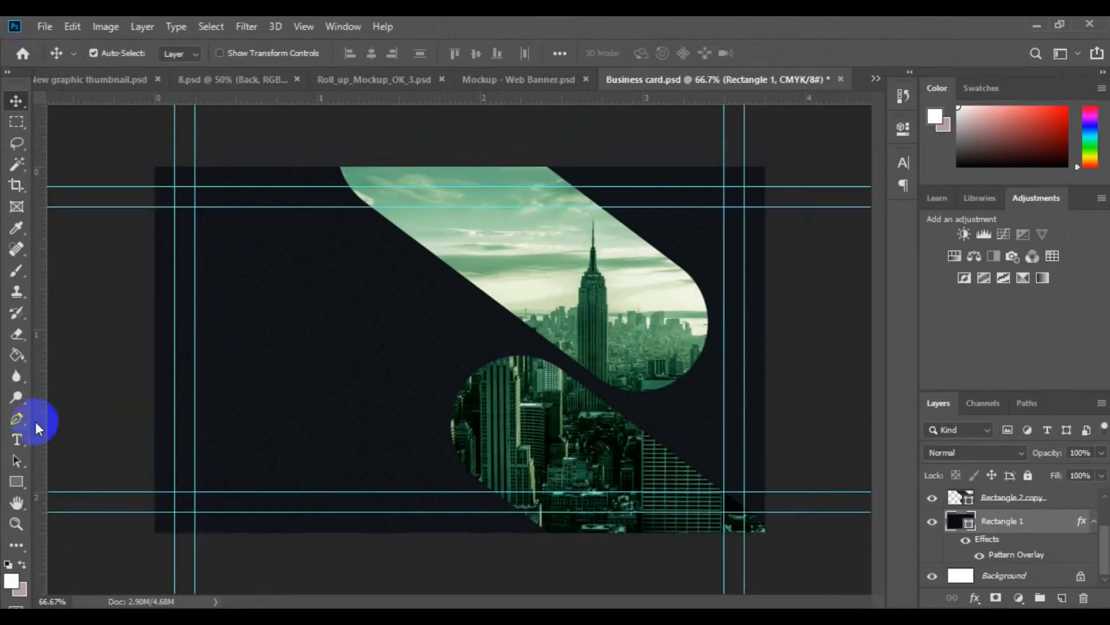
click(18, 439)
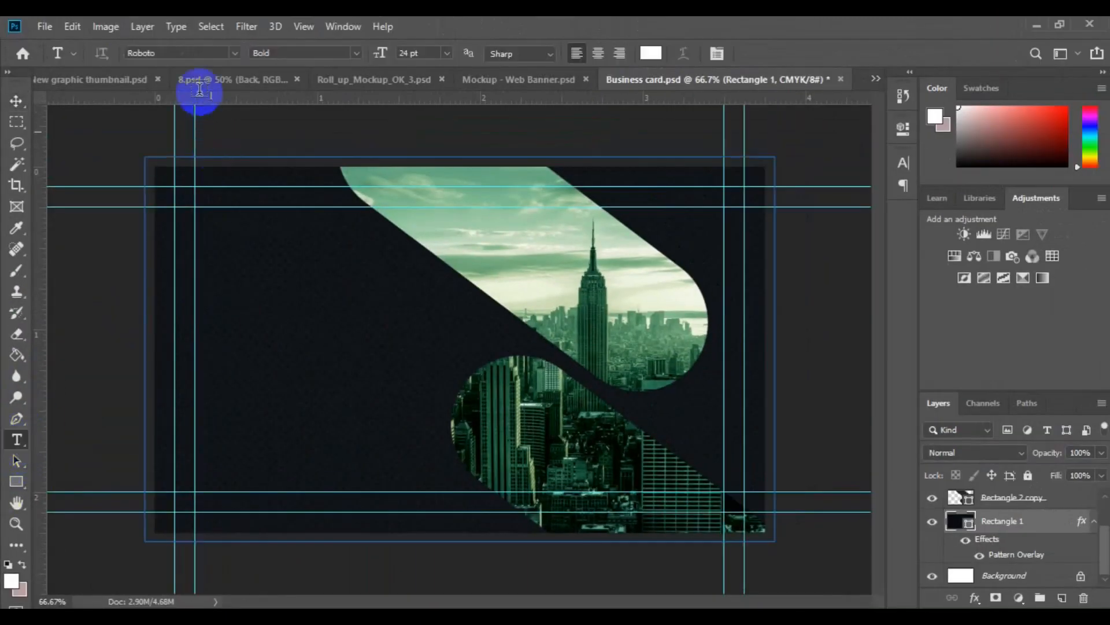
click(179, 54)
click(515, 90)
click(824, 90)
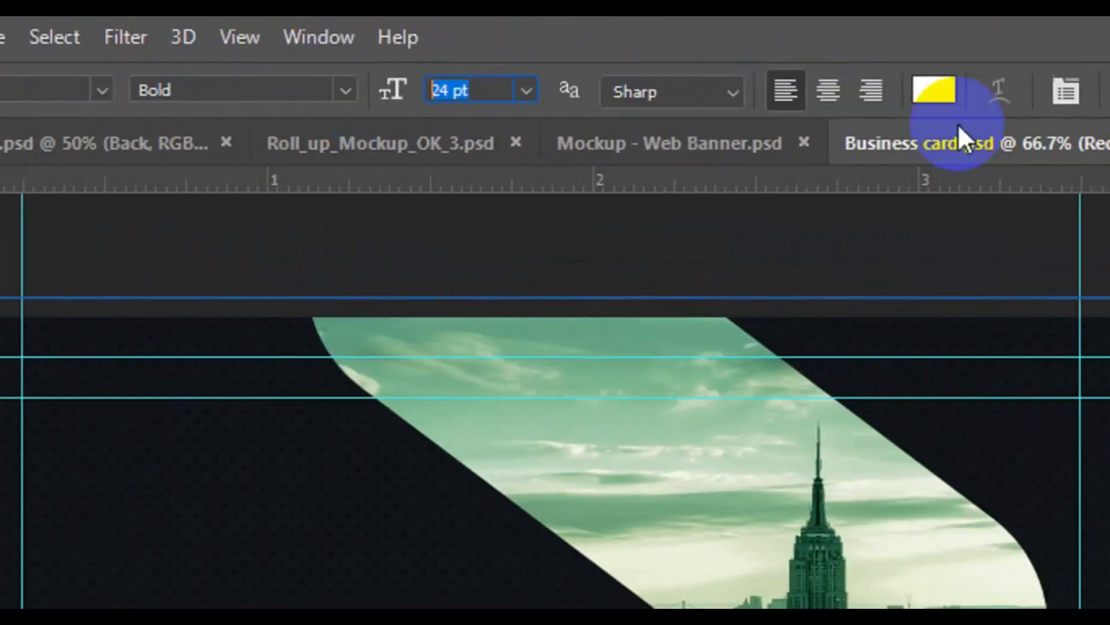
click(943, 92)
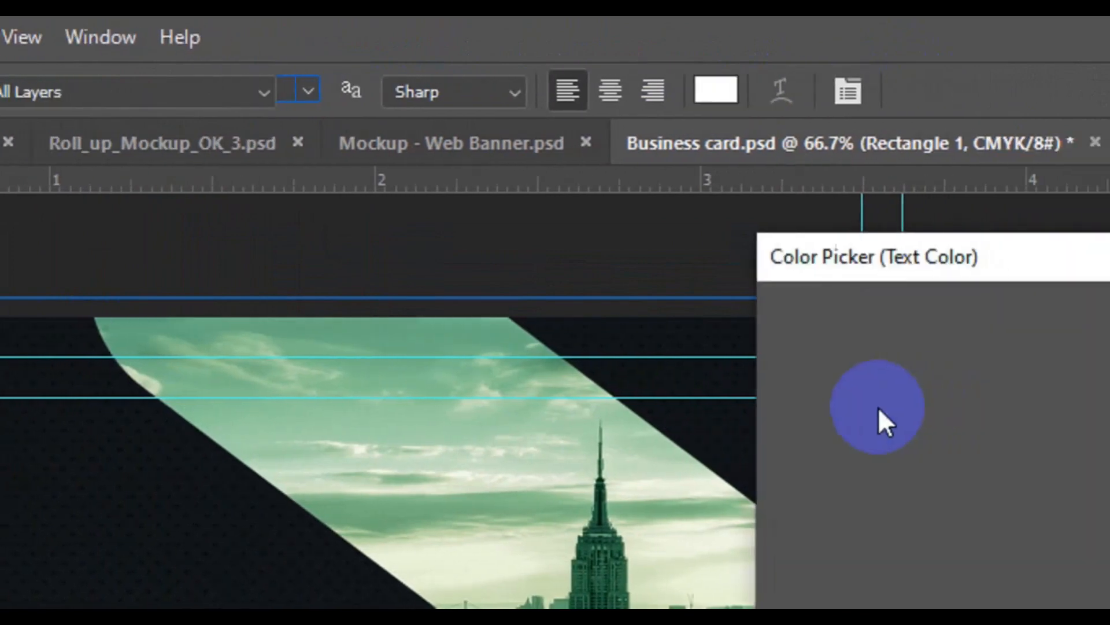
click(819, 477)
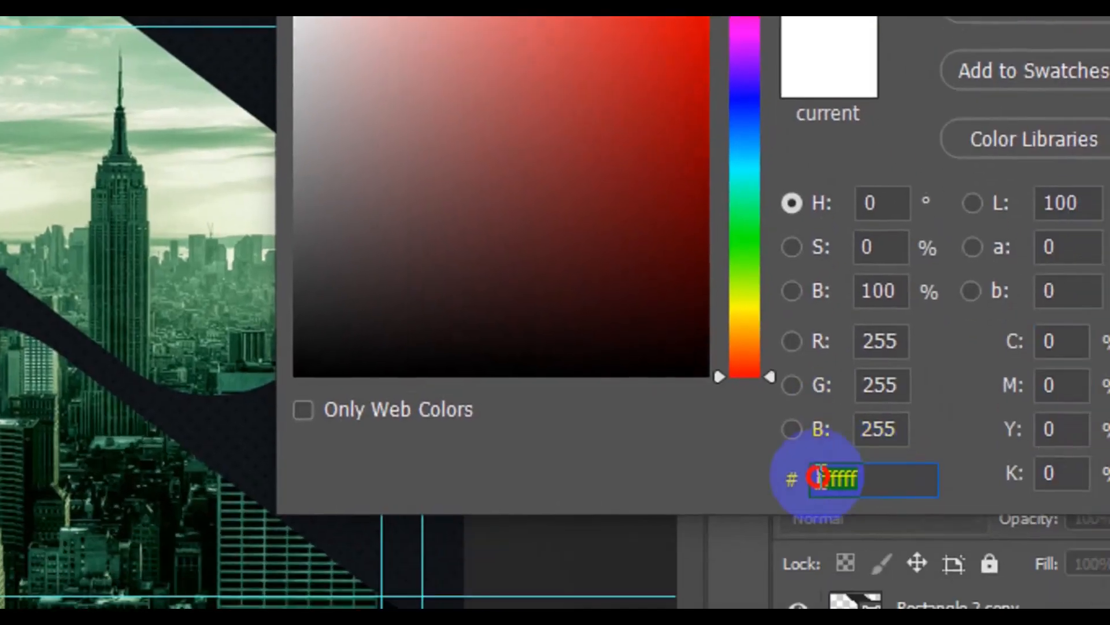
click(1001, 173)
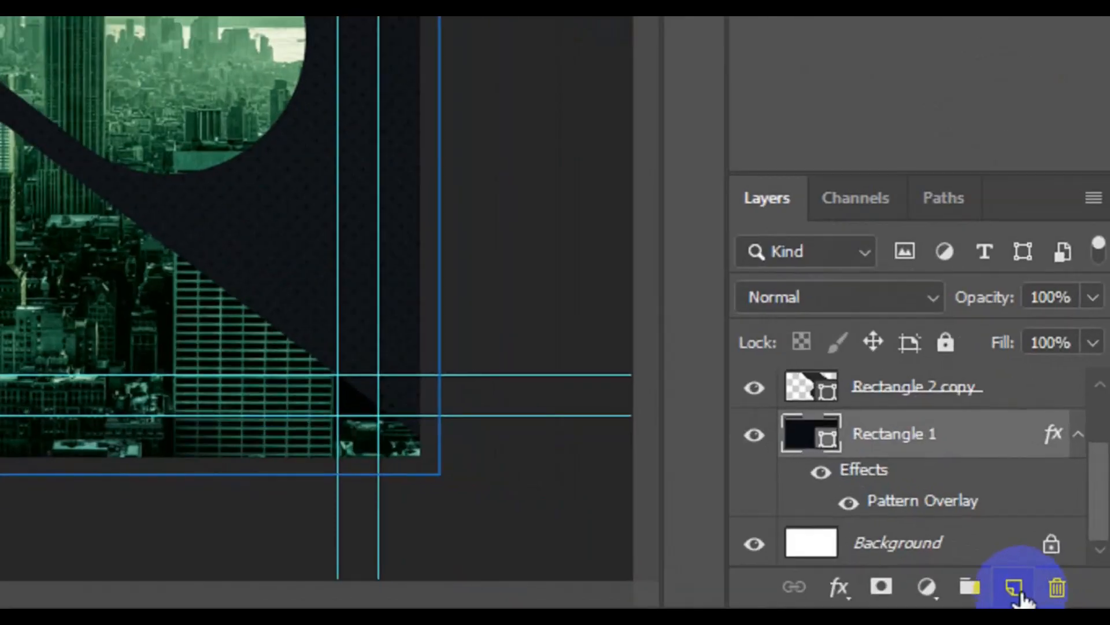
On a new layer above the background rectangle, enter the cardholder's full name in capitals on the card's left half and size it 12 pt.
click(1014, 589)
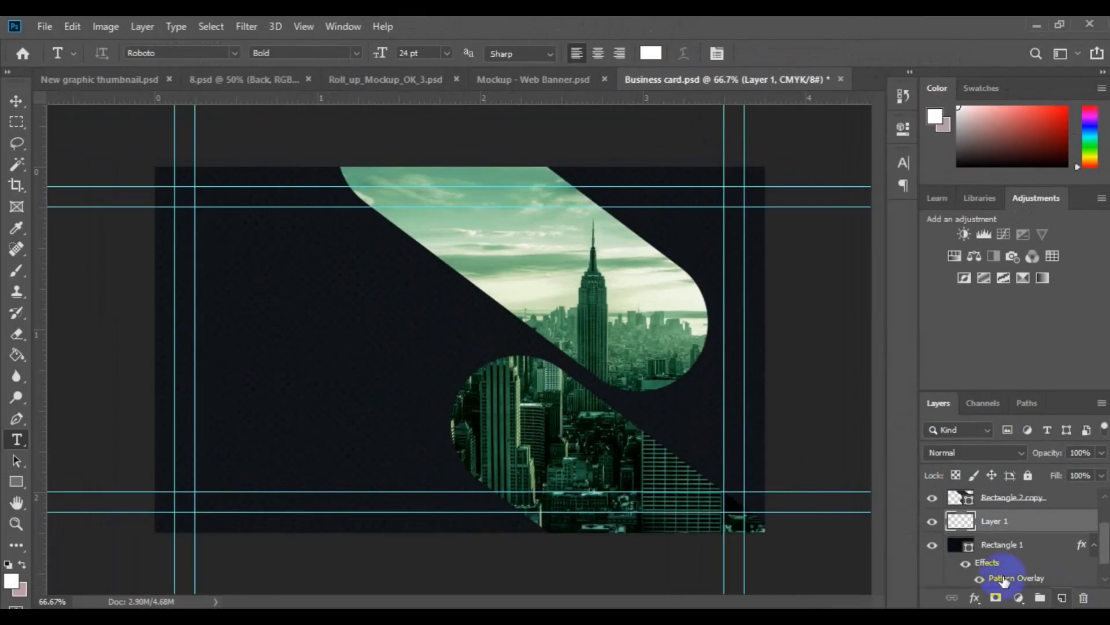
click(226, 288)
text(Lorer)
text(LOG)
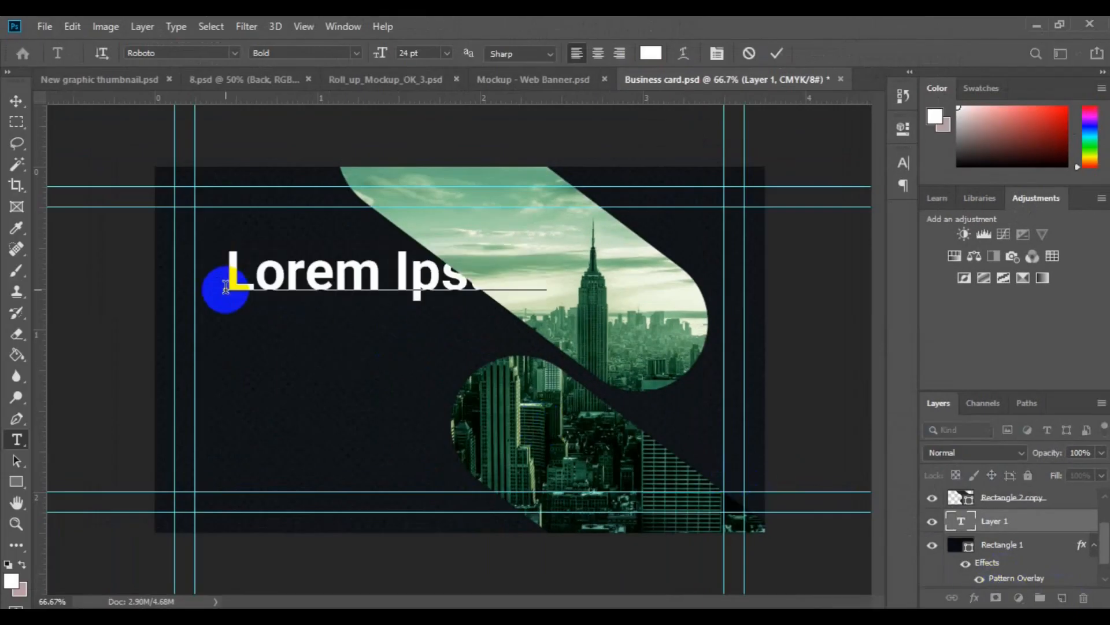
key(ctrl+a)
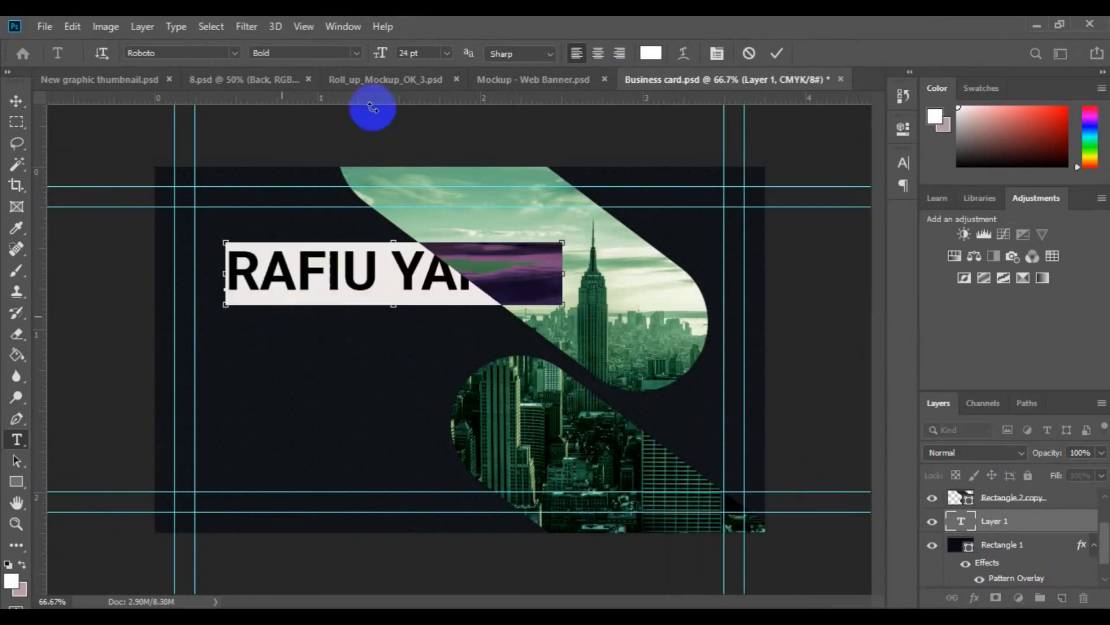
click(447, 53)
click(452, 151)
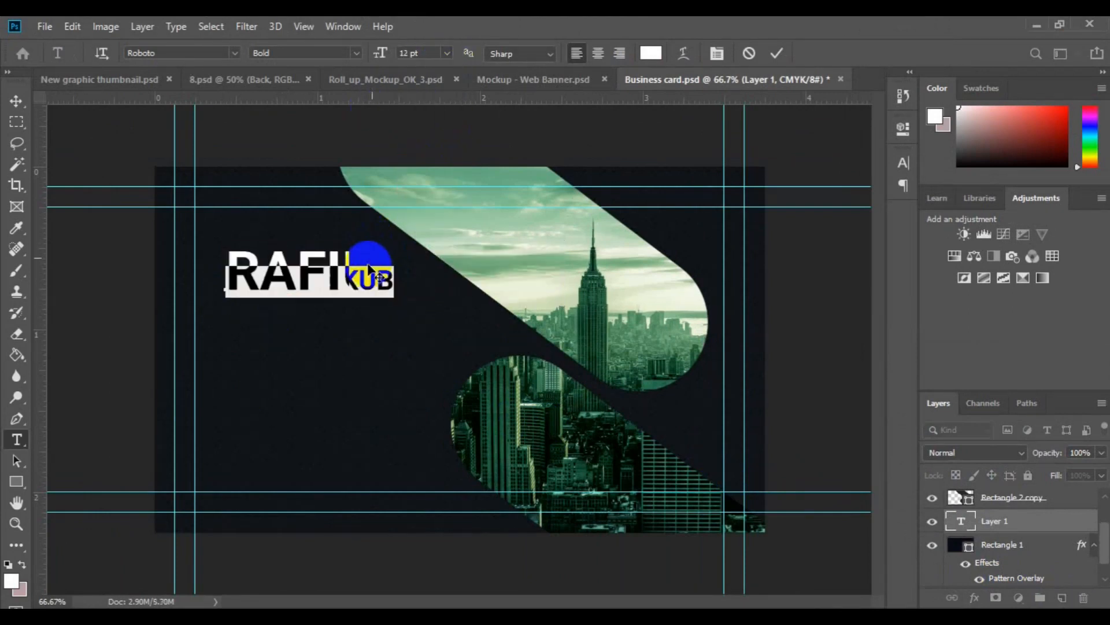
Colour the surname in the name text green 1a9d48 and set its font style to Regular.
click(315, 276)
double_click(316, 274)
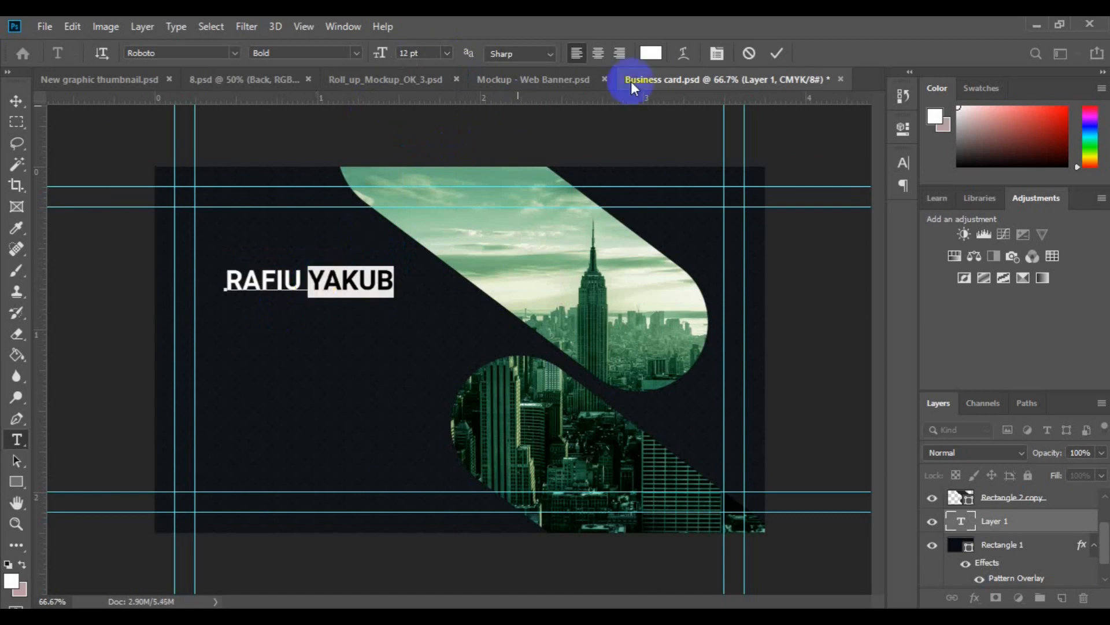
click(651, 53)
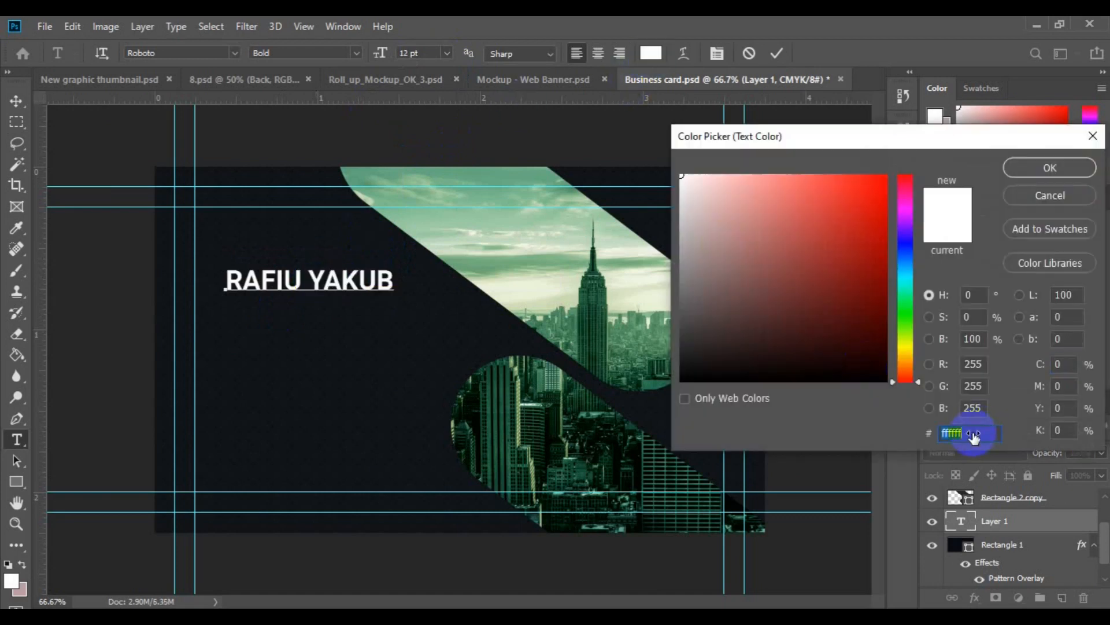
text(005f29)
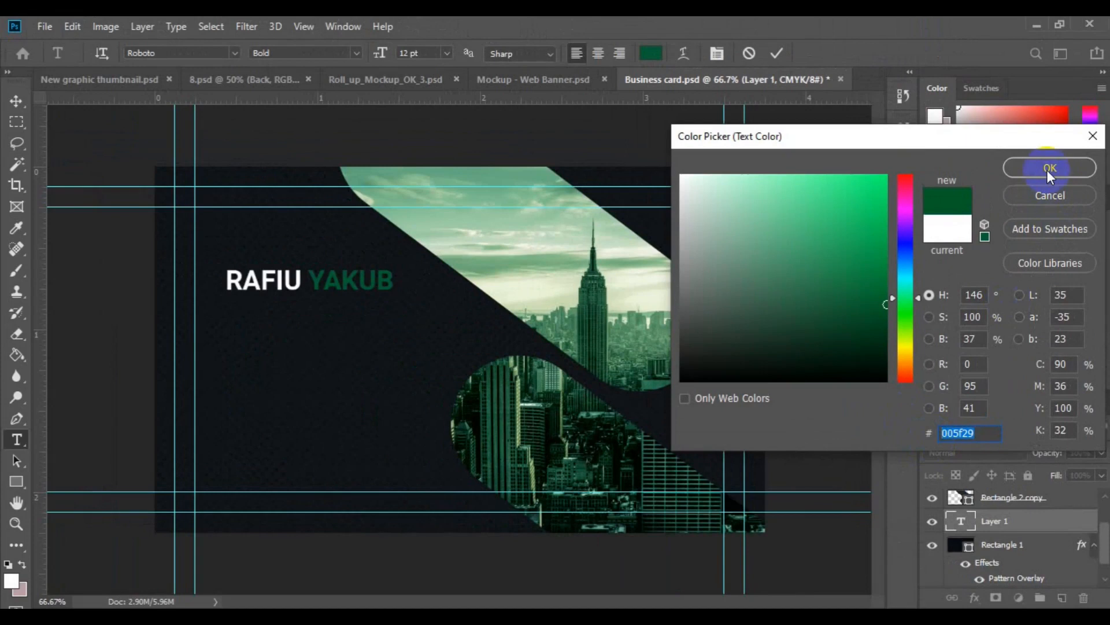
drag(918, 300, 918, 316)
click(881, 254)
click(984, 194)
double_click(966, 433)
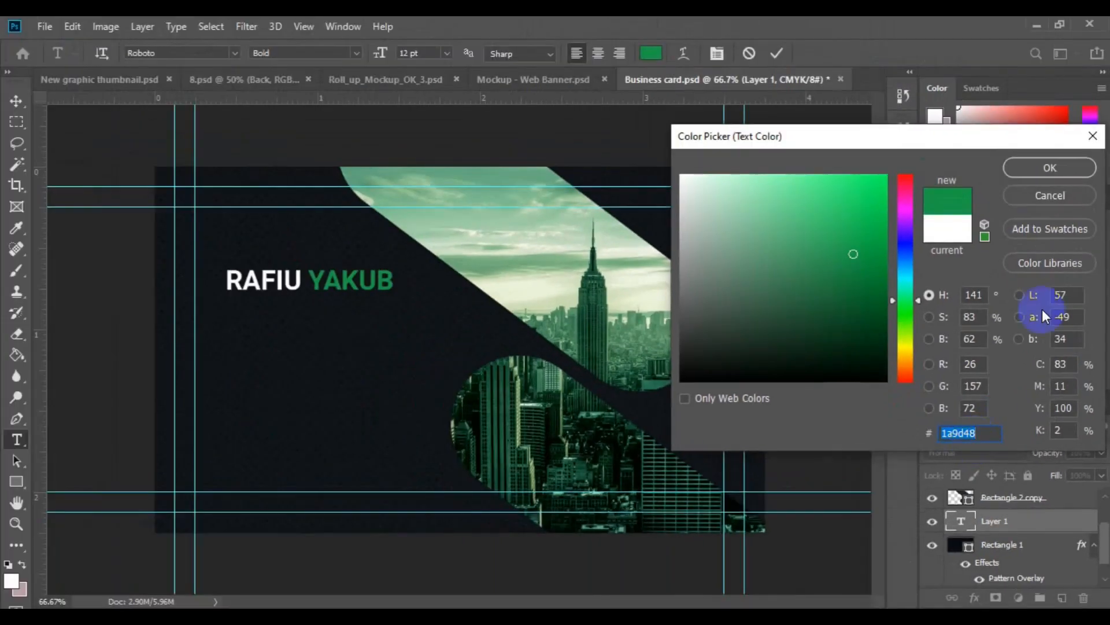
click(1050, 168)
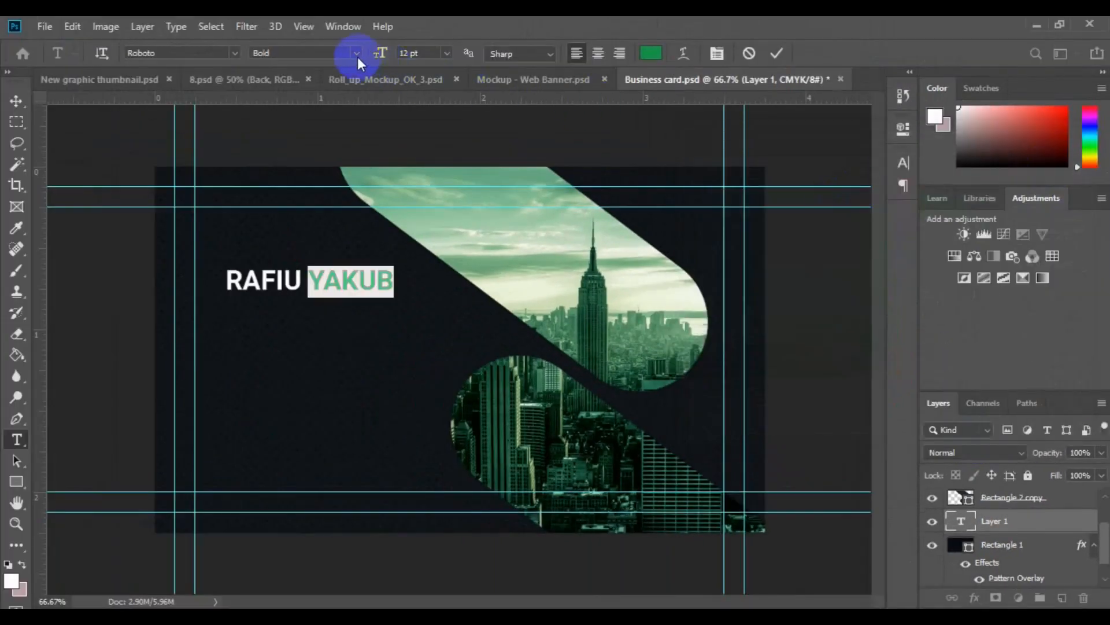
click(357, 53)
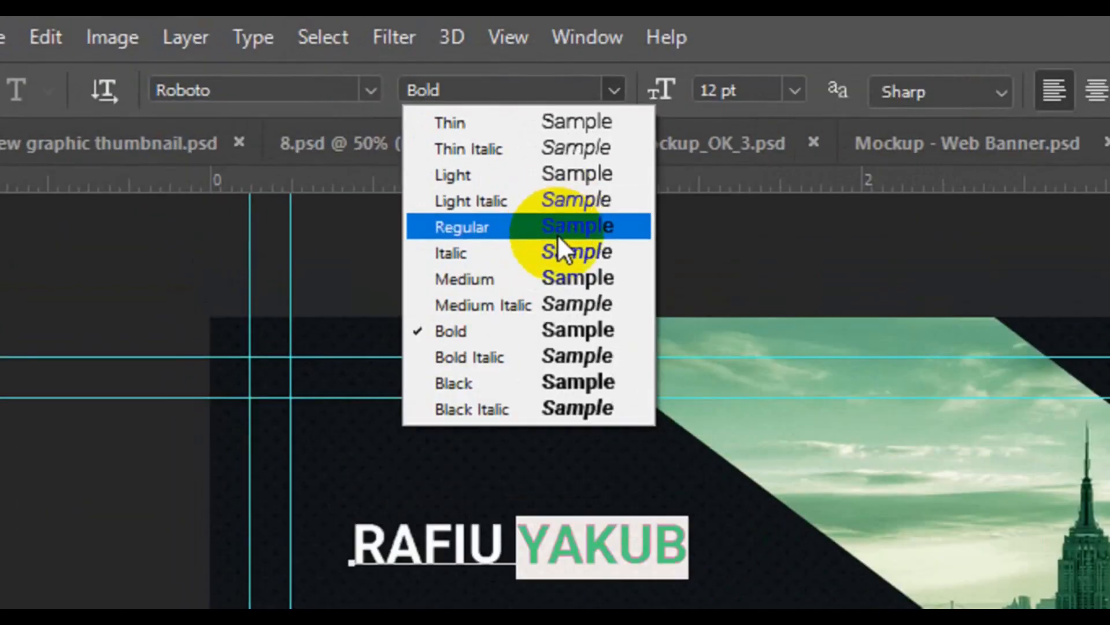
click(328, 125)
Add a second text line CREATIVE DIRECTOR at 6 pt under the name and move the text block to the card's inner left guide near the top.
click(387, 282)
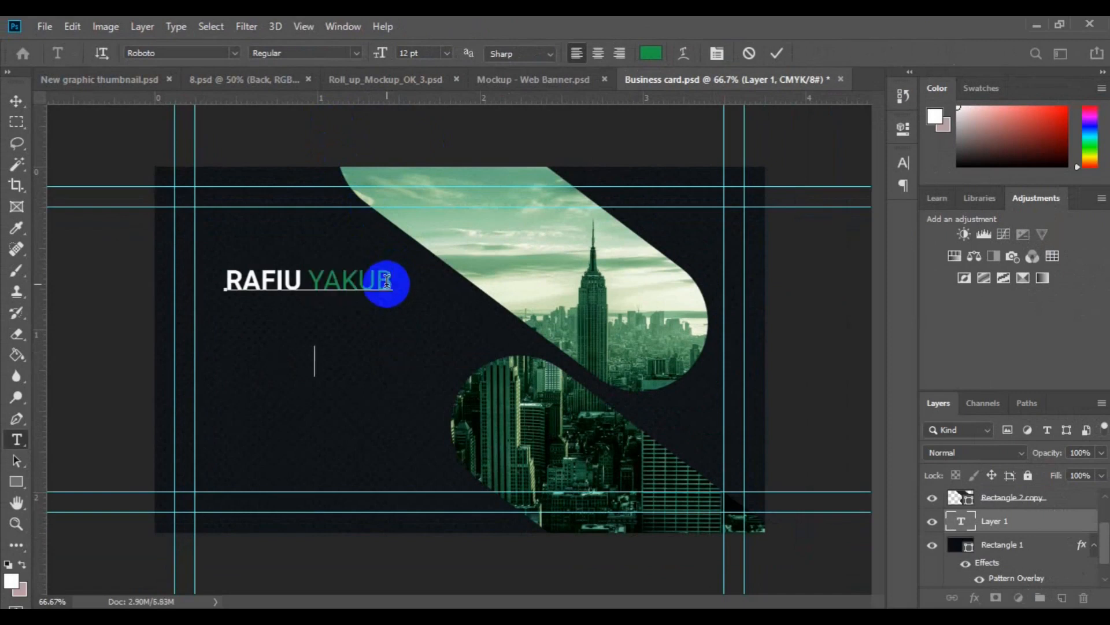
drag(236, 364, 275, 368)
triple_click(275, 368)
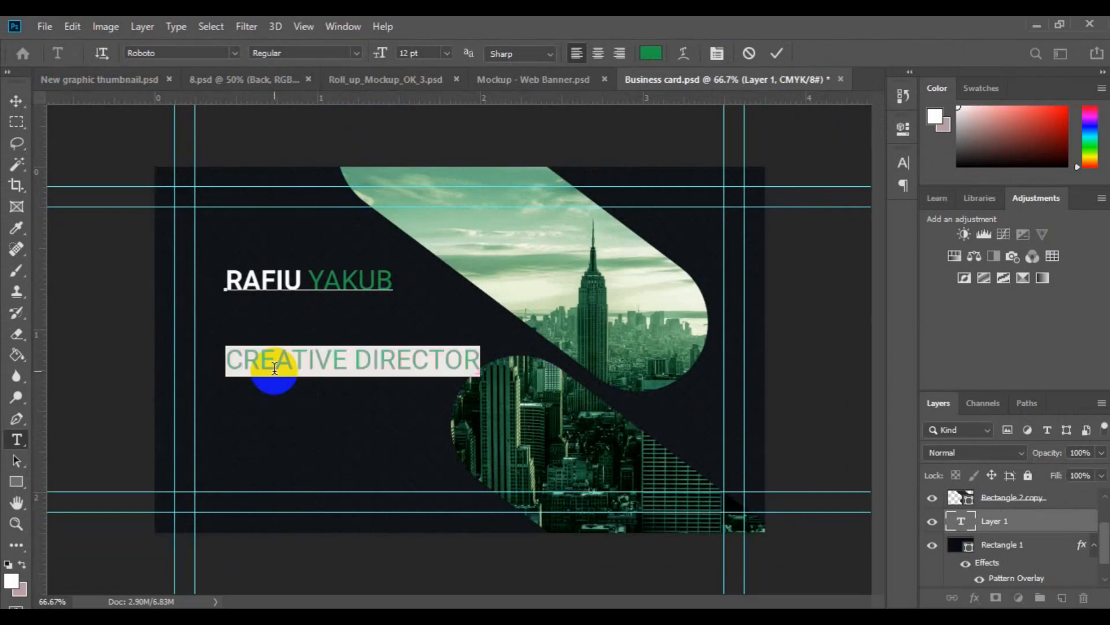
key(ctrl+t)
click(875, 205)
click(850, 221)
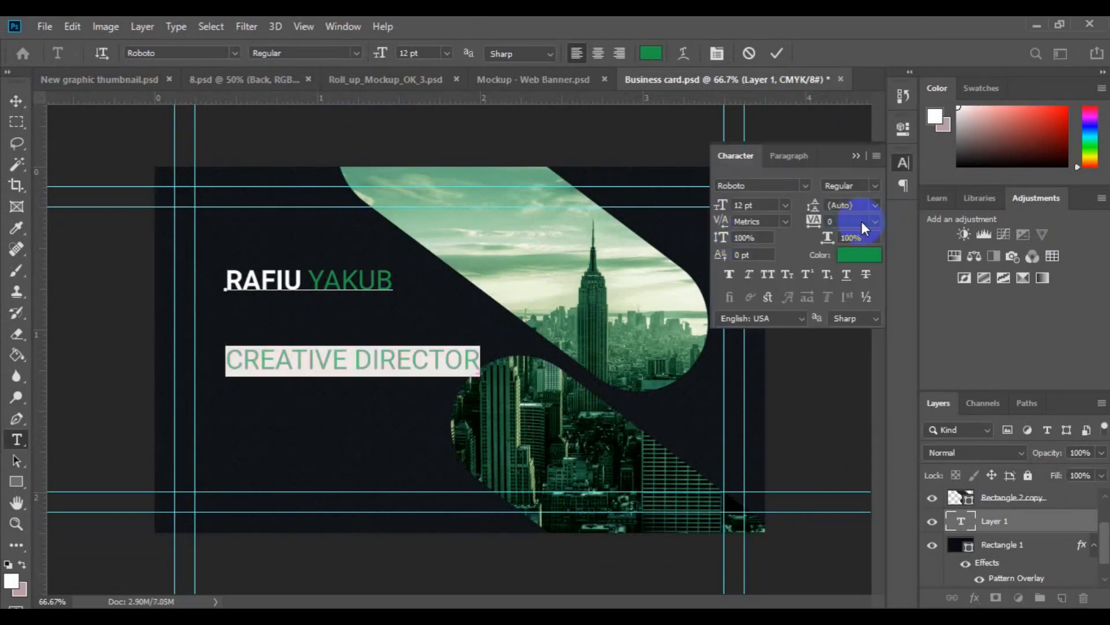
click(785, 206)
click(762, 241)
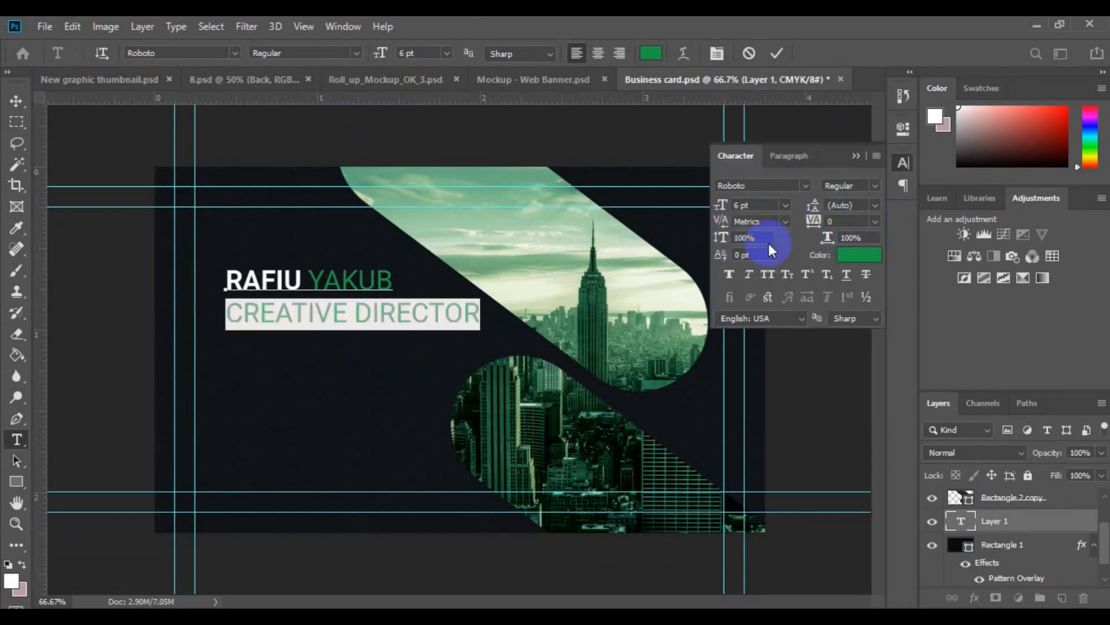
click(16, 101)
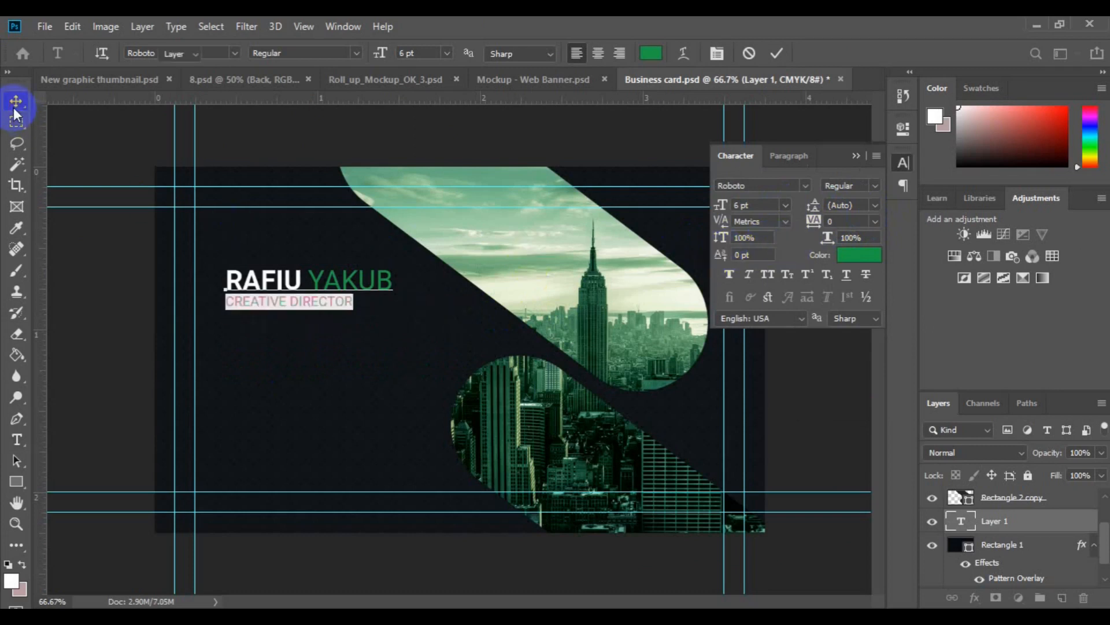
drag(286, 281, 259, 229)
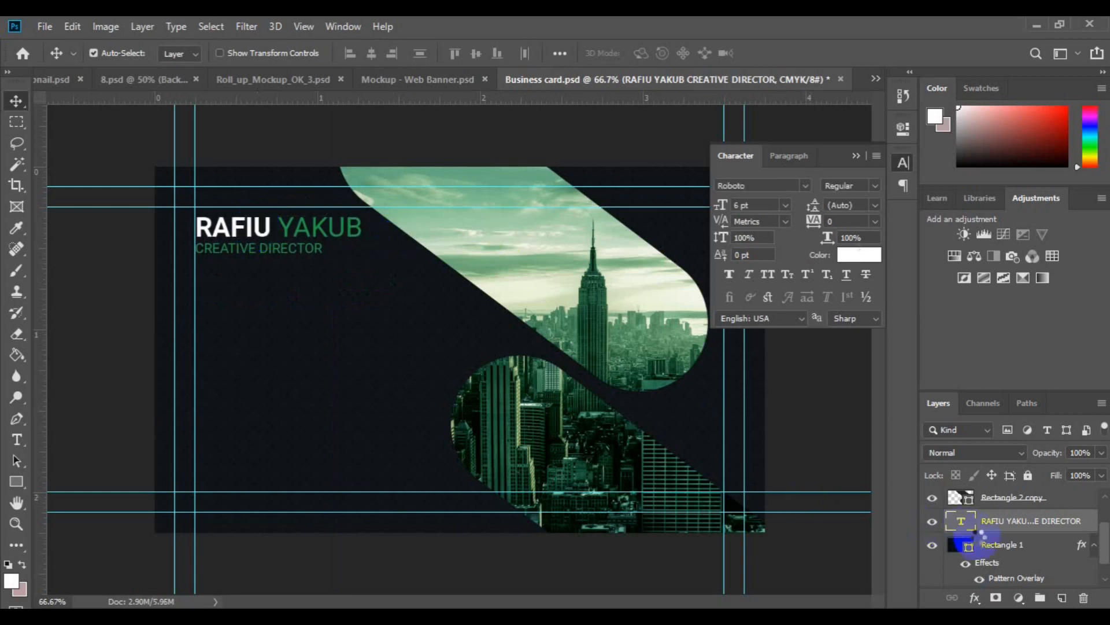
On a new layer above the background, draw a rectangle about 115 × 67 px at the inner left guide below the text, with 33 px corners.
click(1001, 544)
click(1062, 597)
click(16, 482)
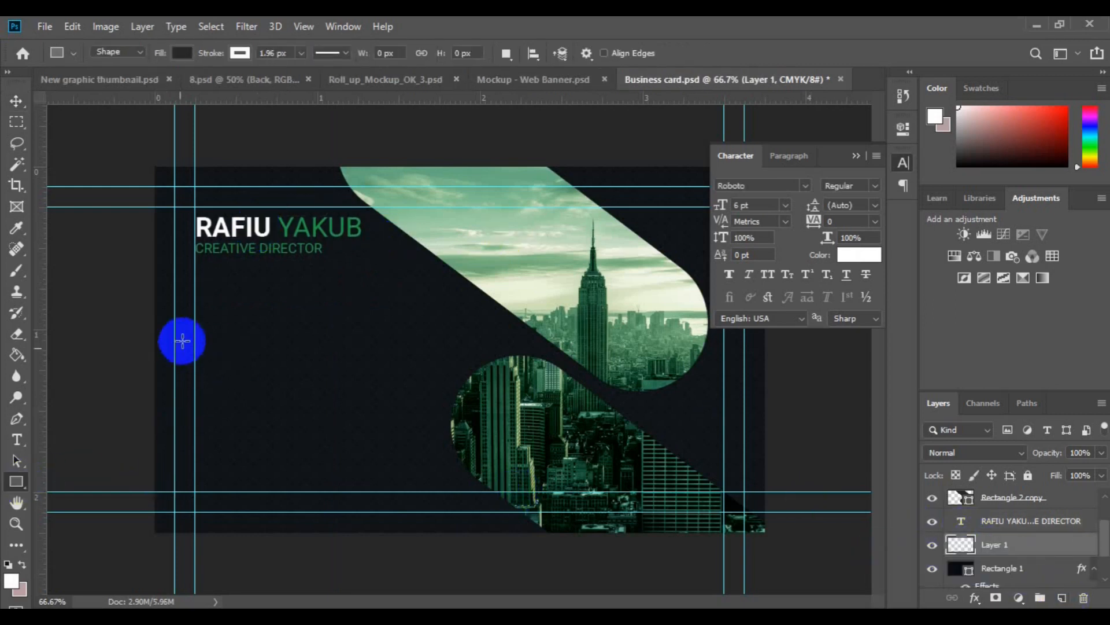
drag(195, 303, 257, 339)
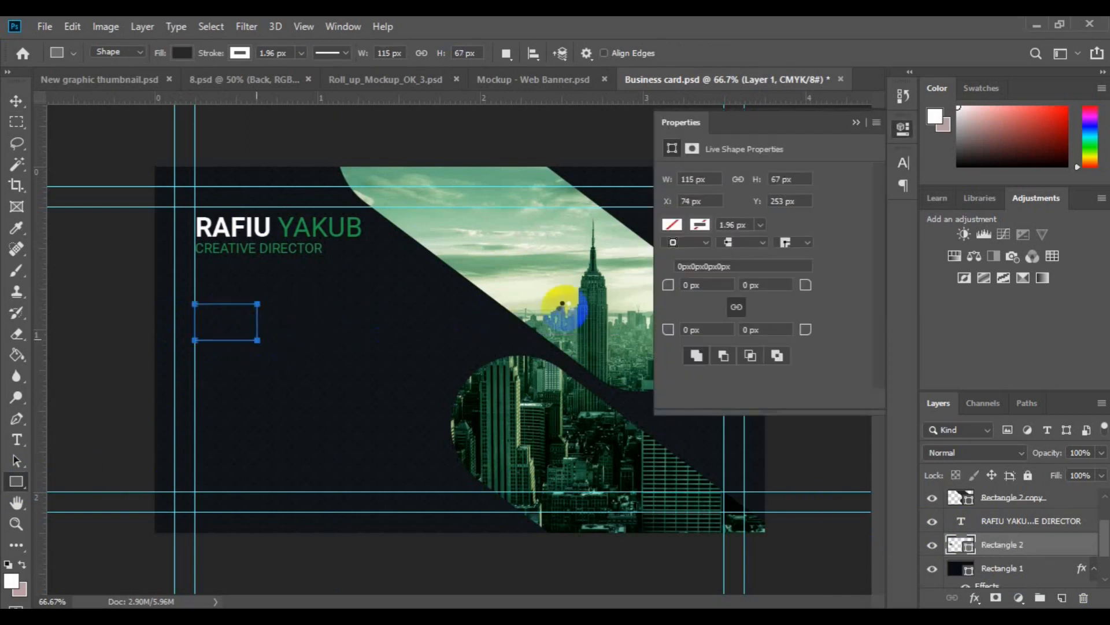
click(692, 285)
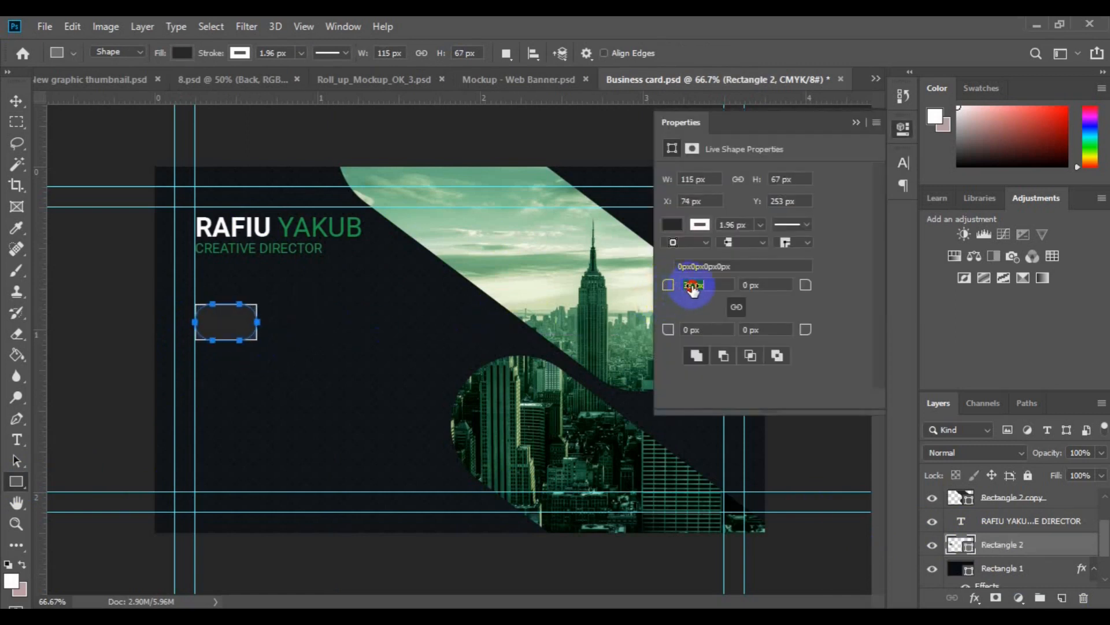
Fill the small rounded rectangle with the surname's green 1a9d48 and remove its stroke.
double_click(969, 552)
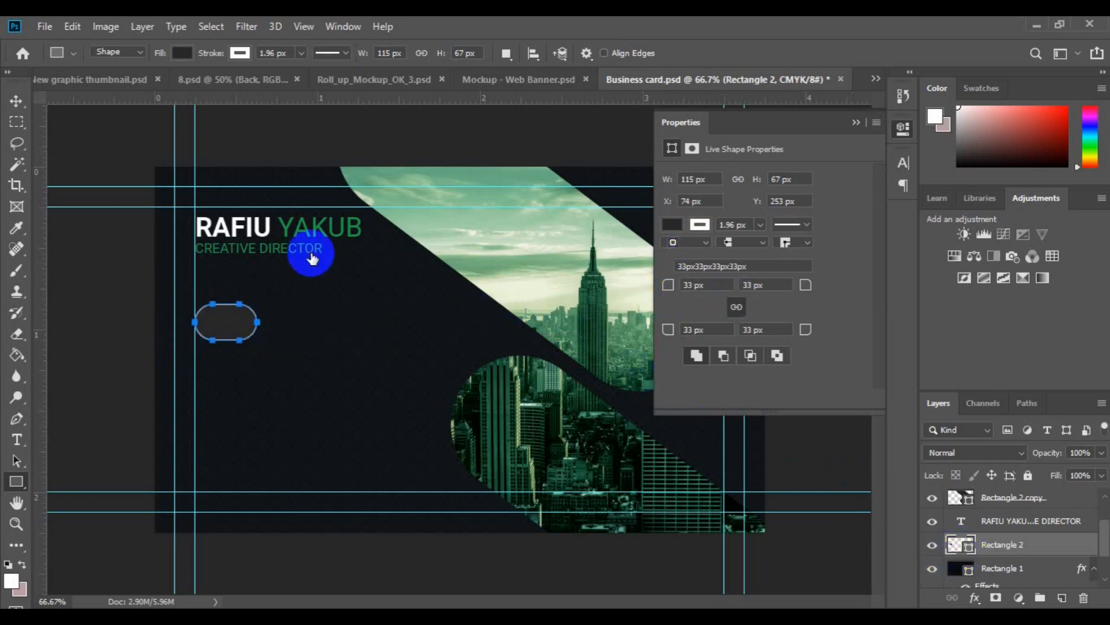
click(285, 223)
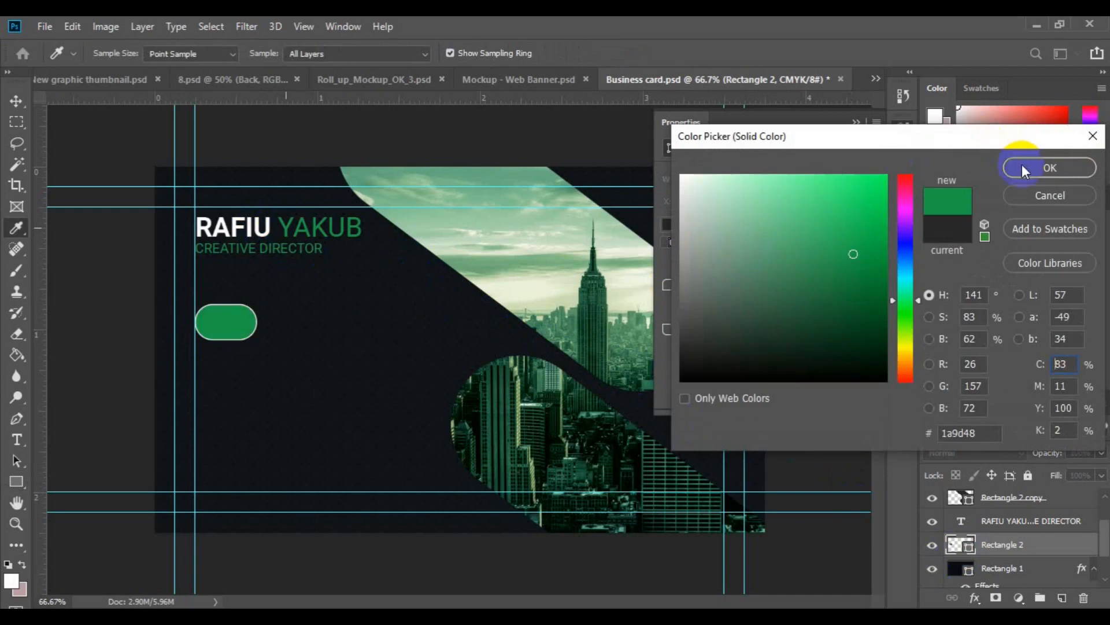
key(Return)
click(701, 226)
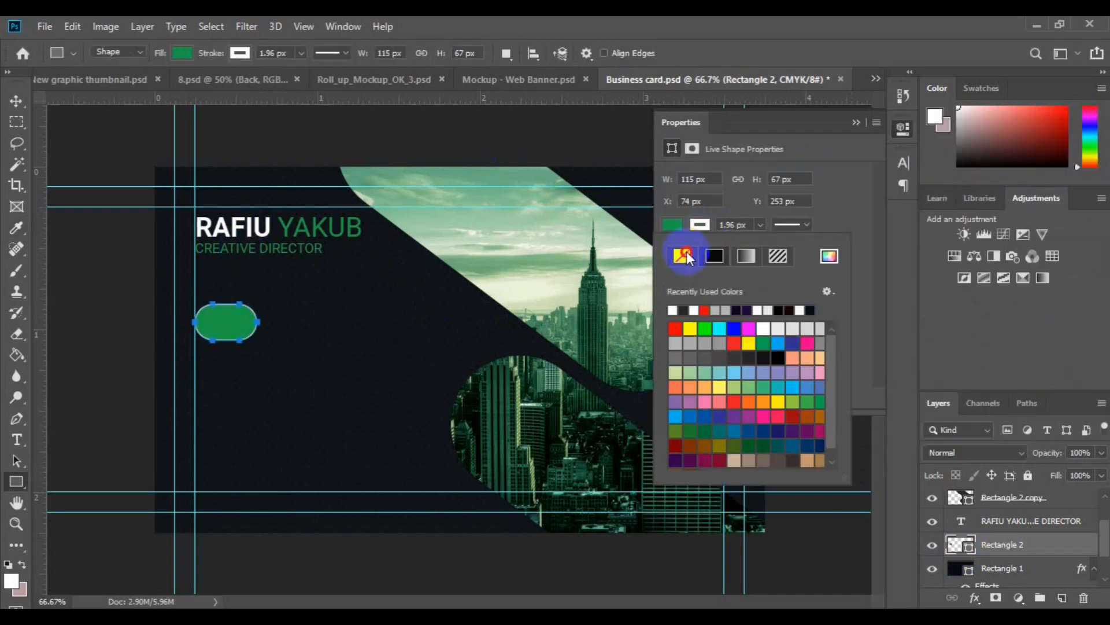
click(682, 255)
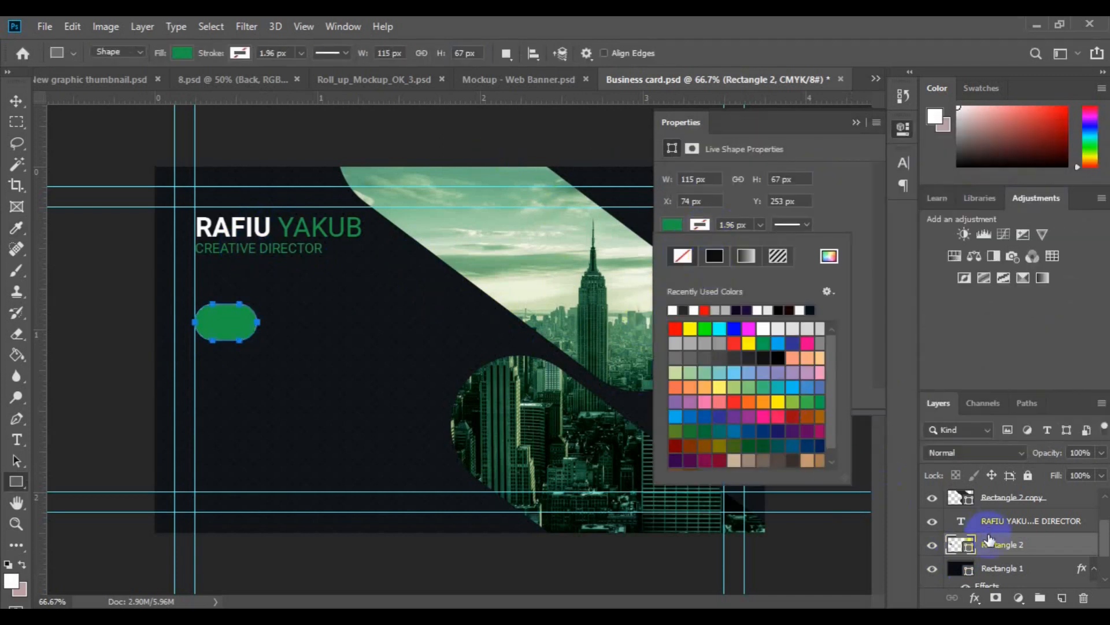
Duplicate the green rounded rectangle's layer and set all corner radii of the original to 0 px.
click(998, 566)
click(1005, 525)
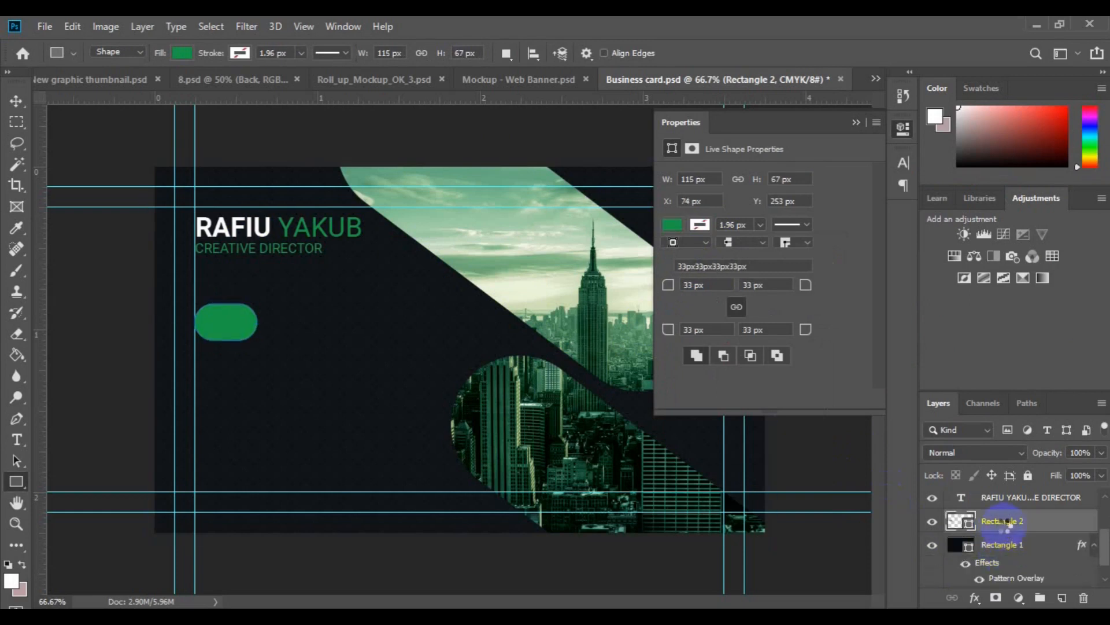
key(ctrl+j)
click(1005, 542)
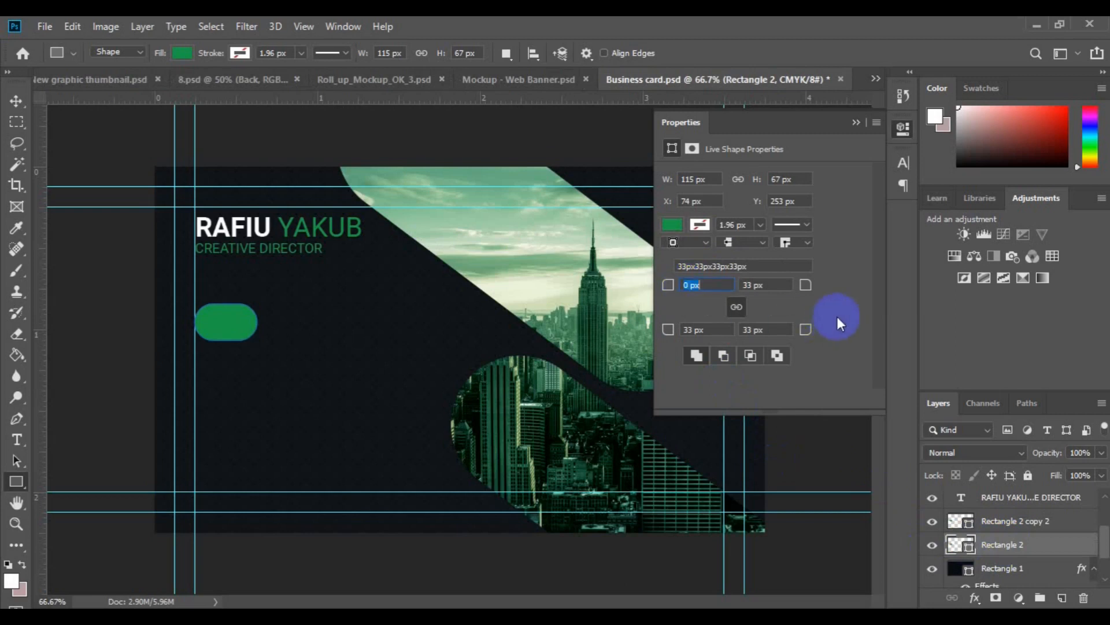
click(747, 285)
click(960, 545)
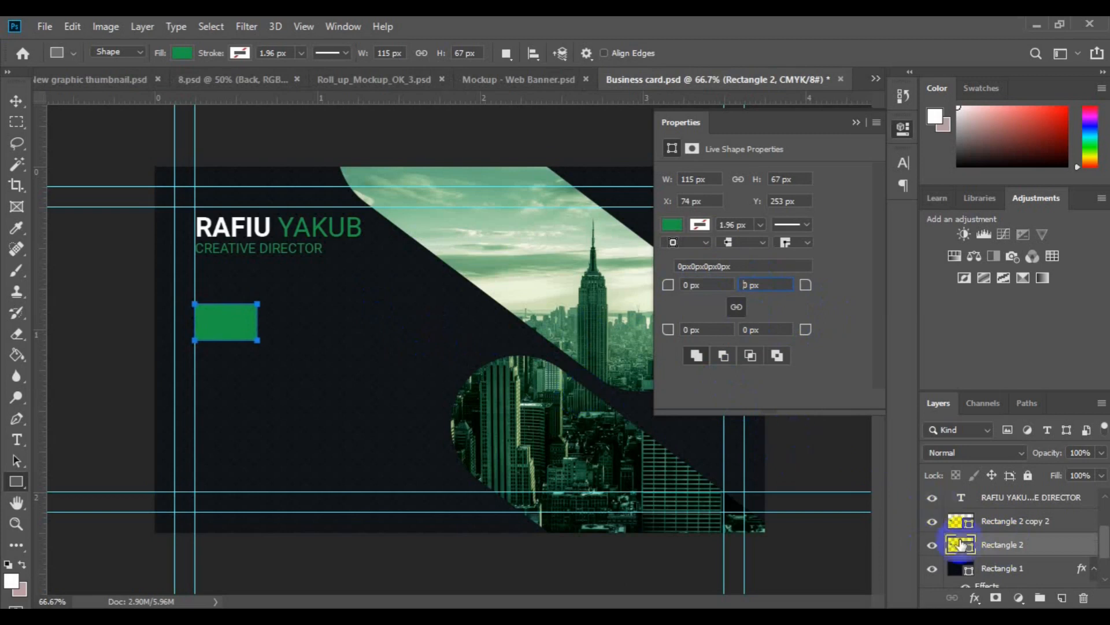
text(VV)
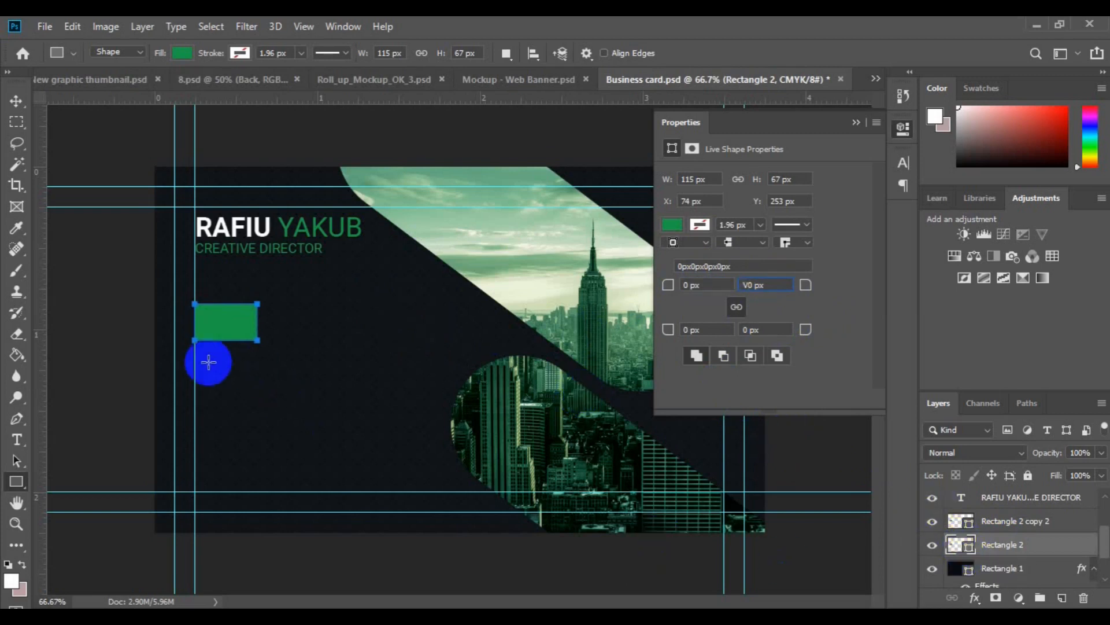
click(16, 101)
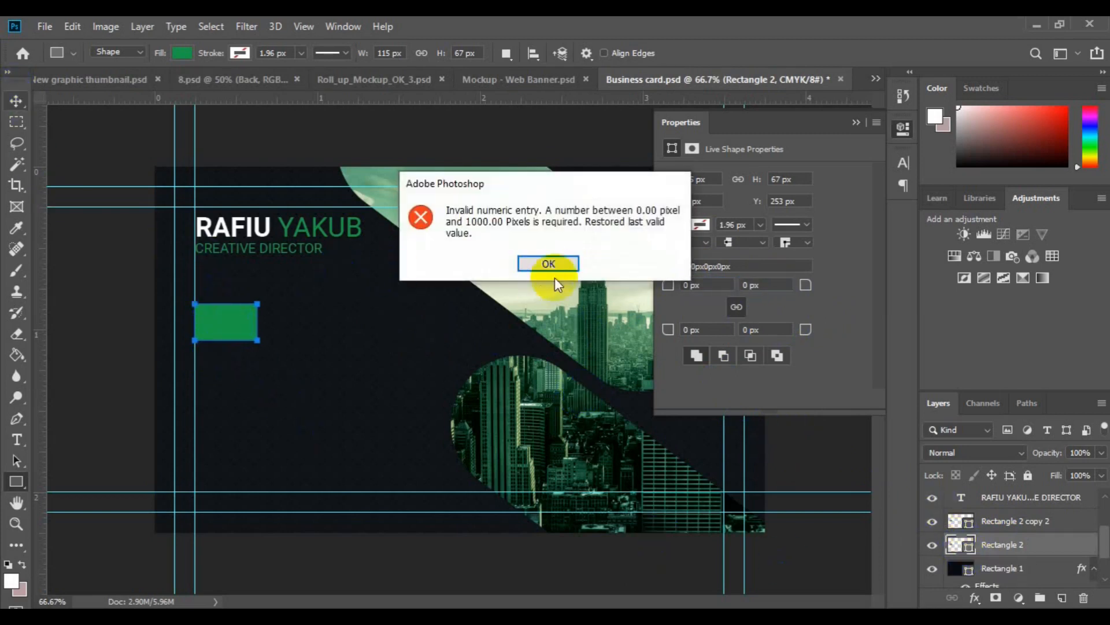
click(538, 264)
Shift the rounded copy right to X 120 px, then move both green shapes together to the card's left edge at X 0 px.
drag(204, 324, 255, 322)
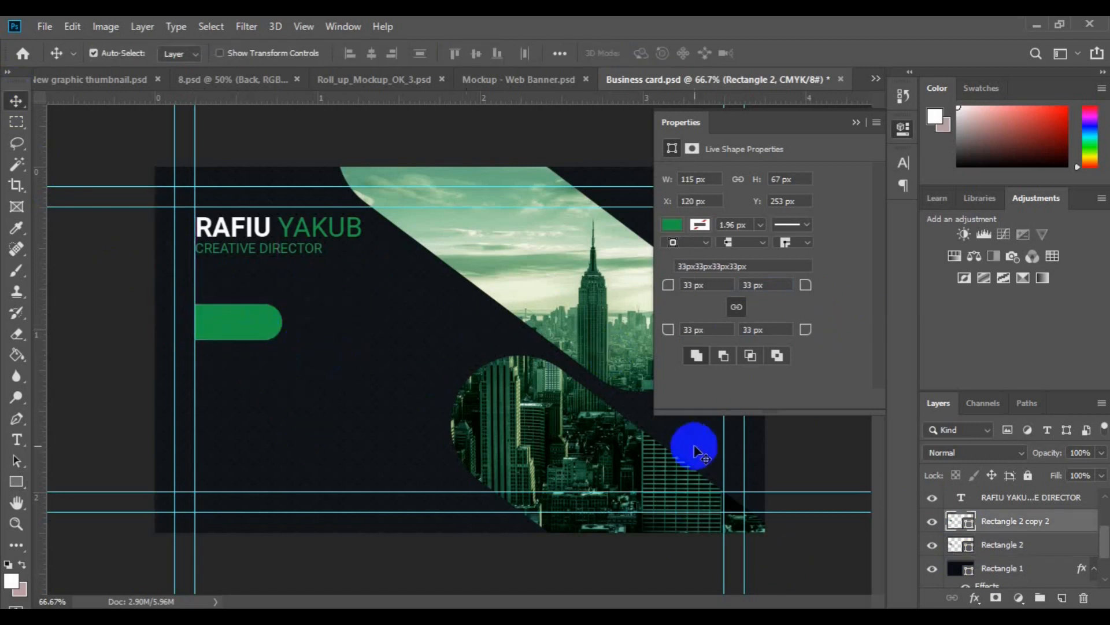
ctrl+click(1046, 544)
drag(240, 330, 201, 328)
click(1008, 545)
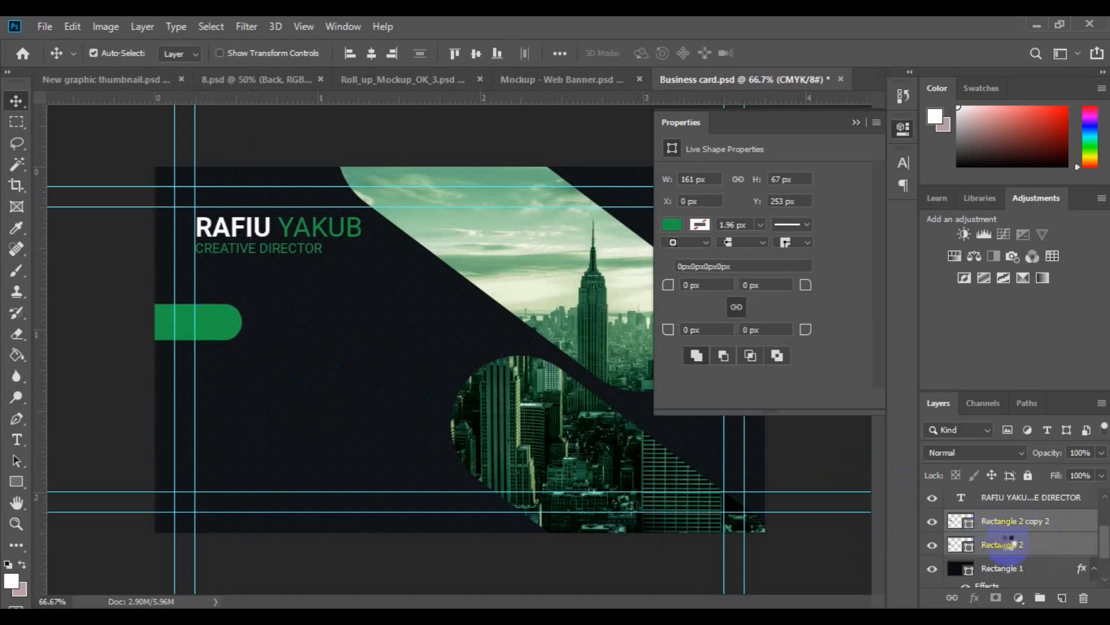
key(ctrl+t)
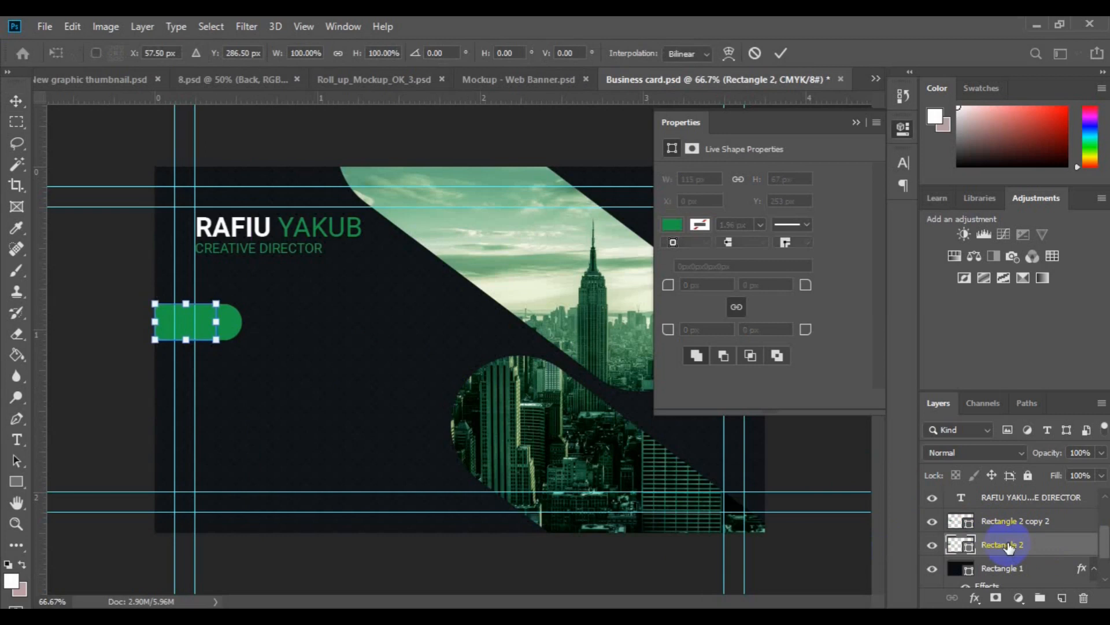
Recolour the rounded copy dark green 005f29.
click(1003, 522)
click(1001, 523)
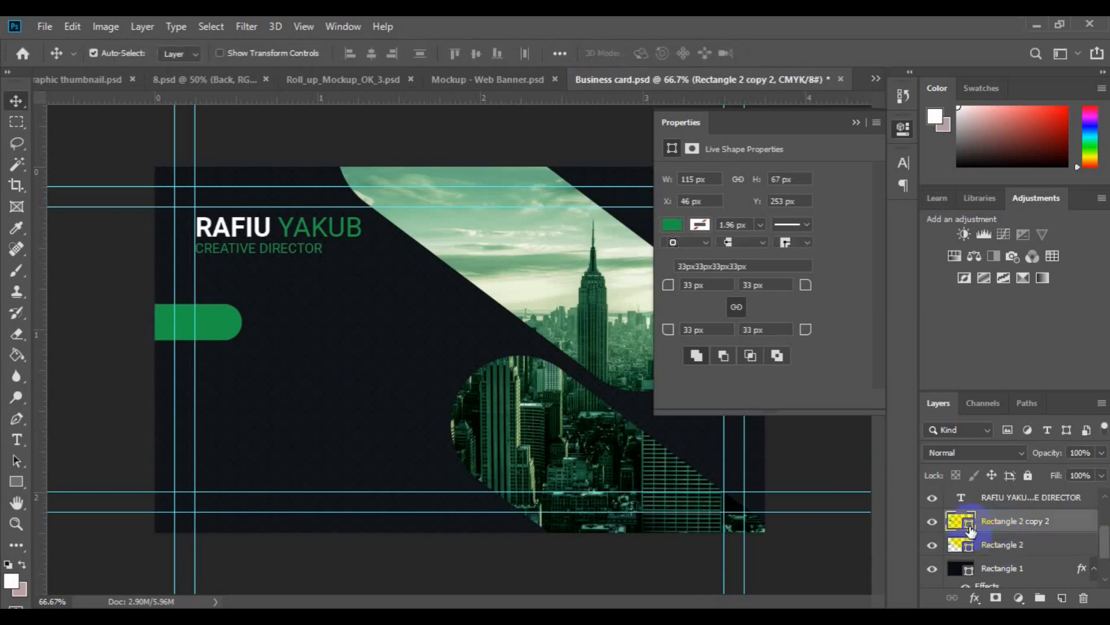
double_click(968, 524)
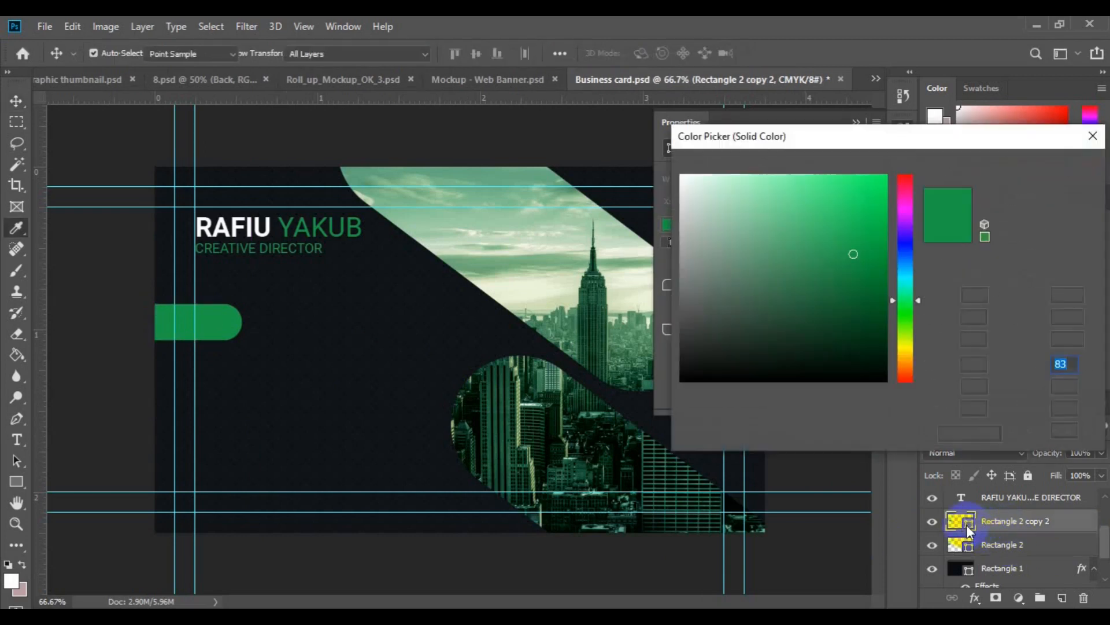
click(972, 435)
text(005f29)
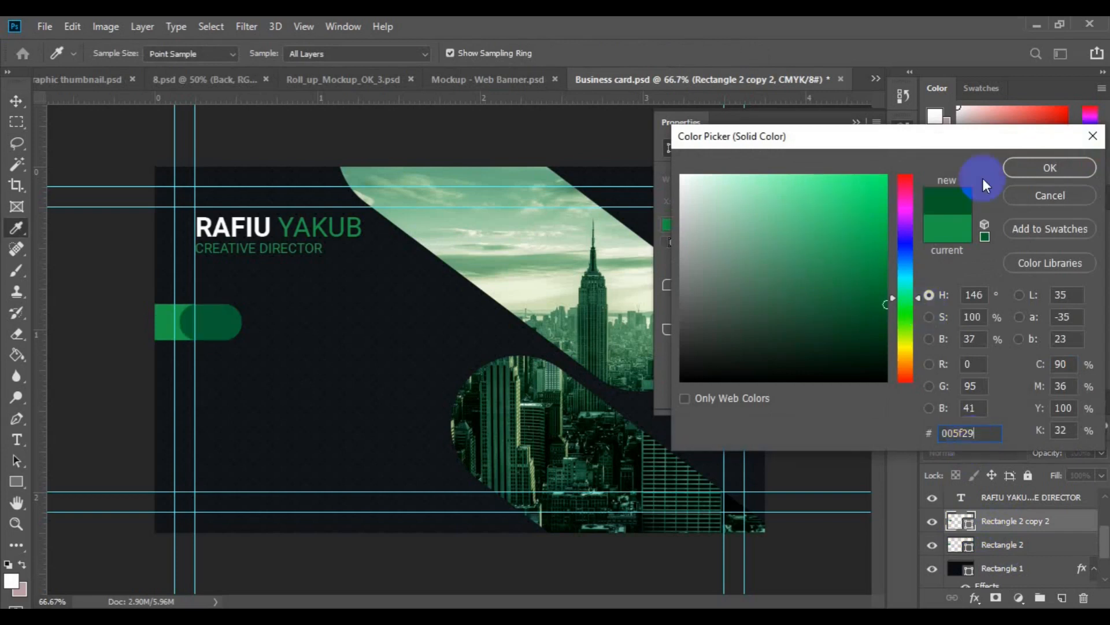
click(1030, 172)
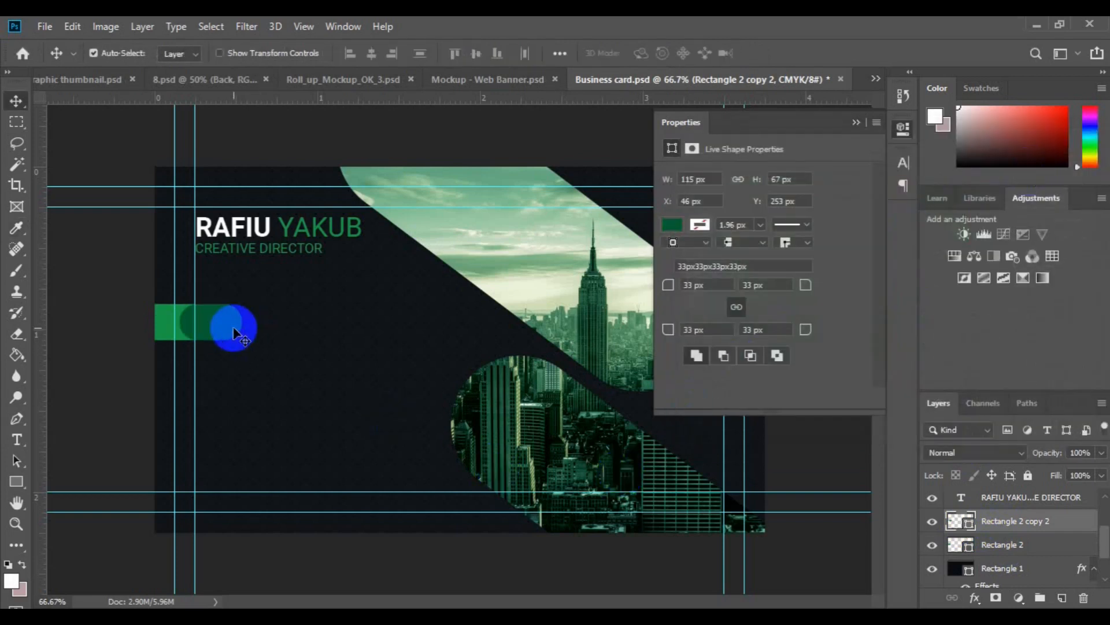
Rasterize the dark green copy and delete the part of it lying left of the inner left guide.
right_click(990, 523)
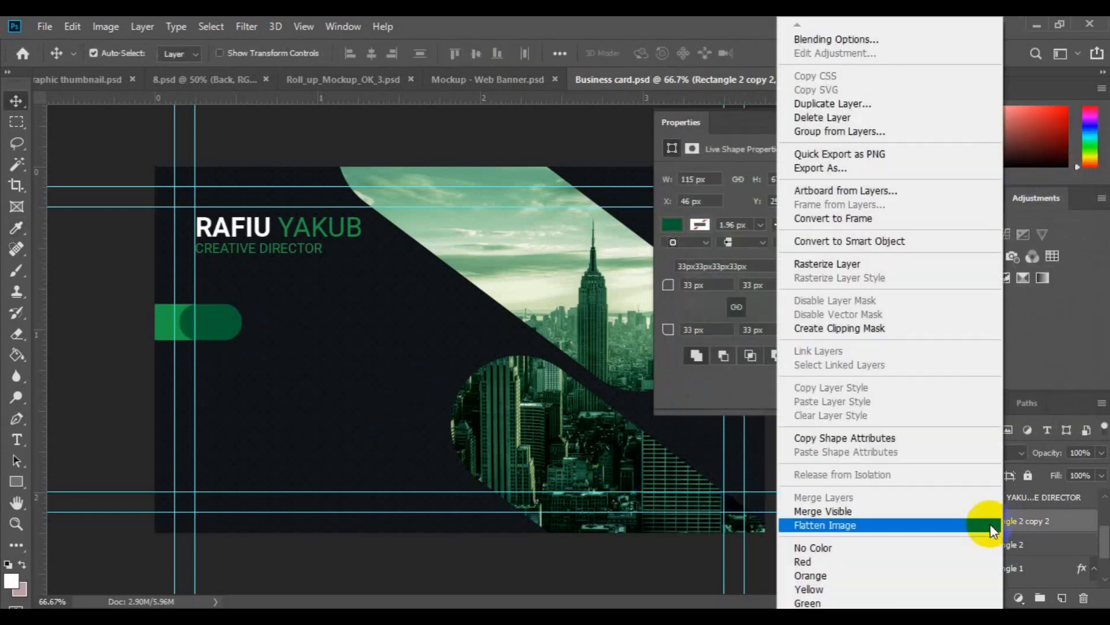
click(848, 265)
click(16, 121)
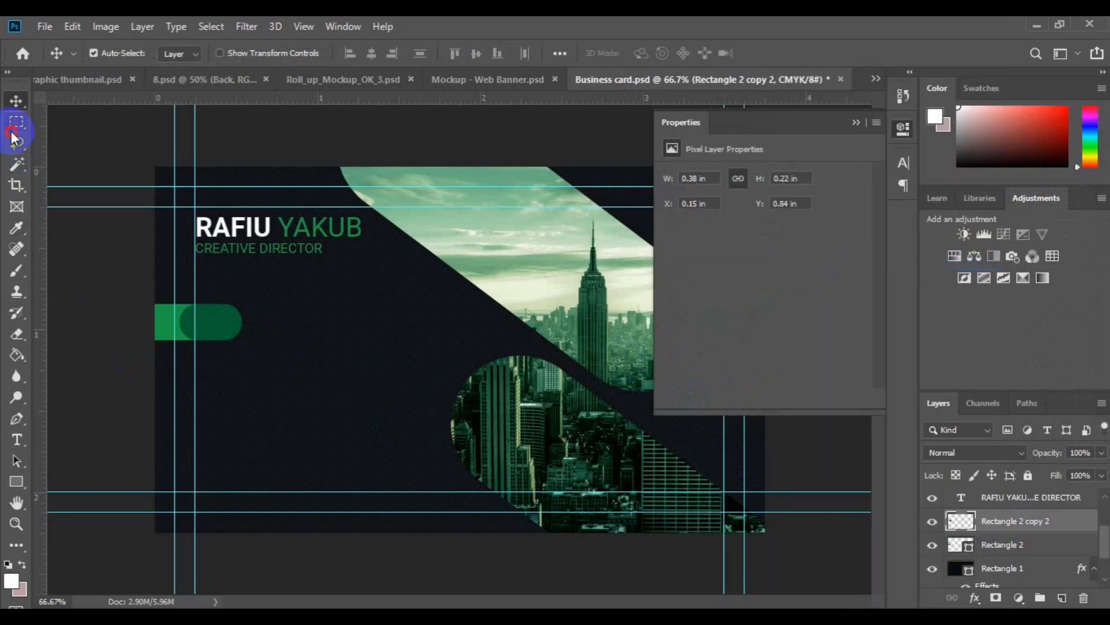
drag(132, 253, 194, 357)
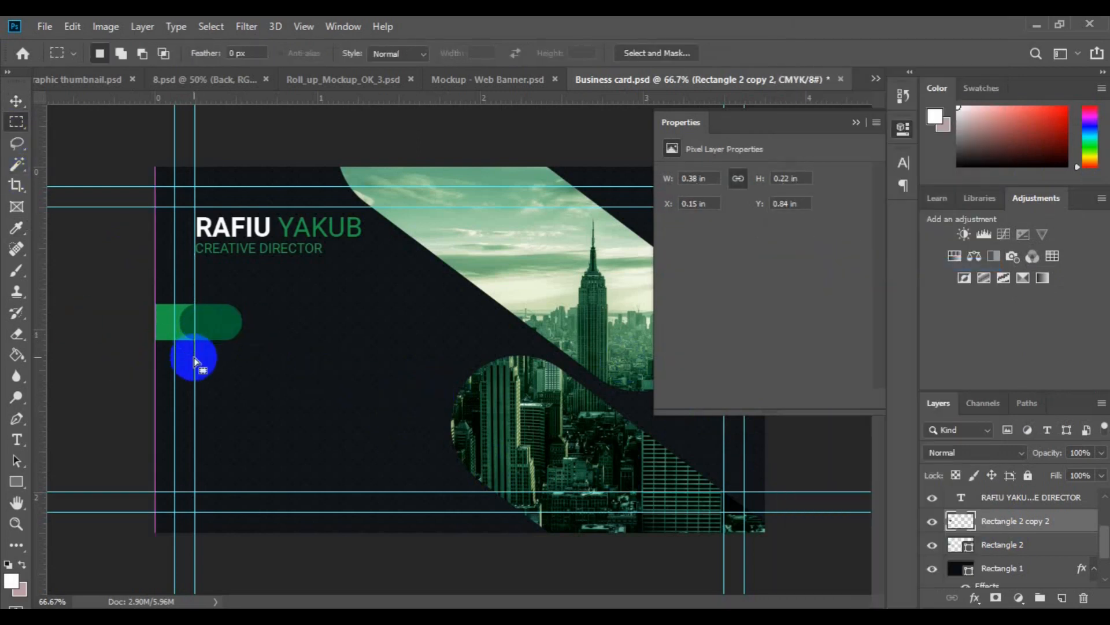
key(Delete)
key(v)
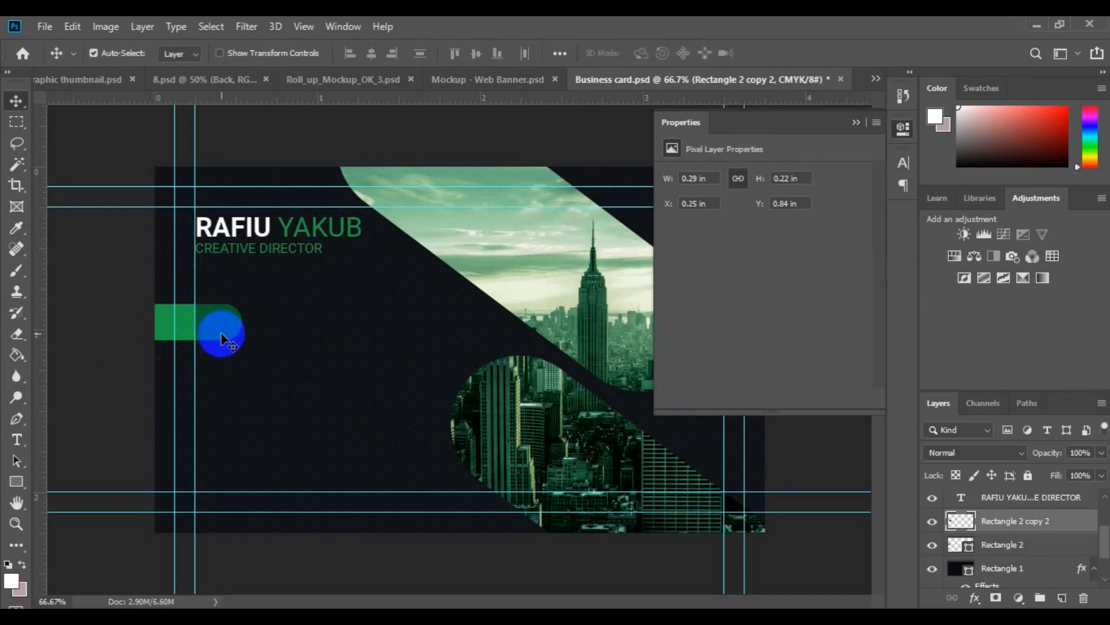
Try clipping the dark green piece to the green rectangle beneath it, and release the clipping mask.
right_click(983, 522)
click(856, 340)
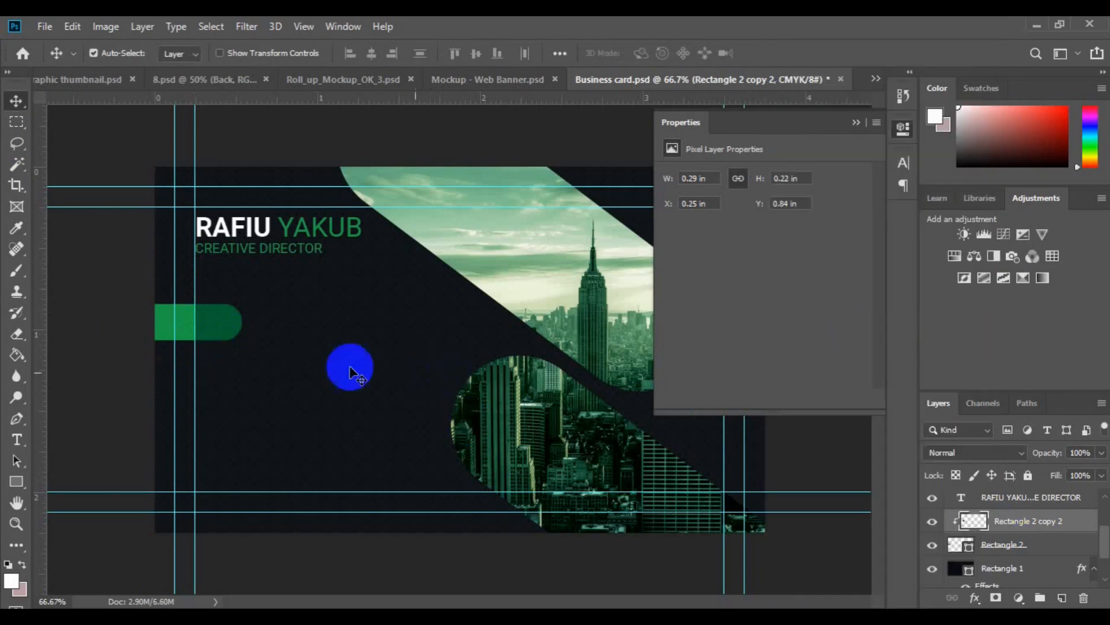
click(235, 322)
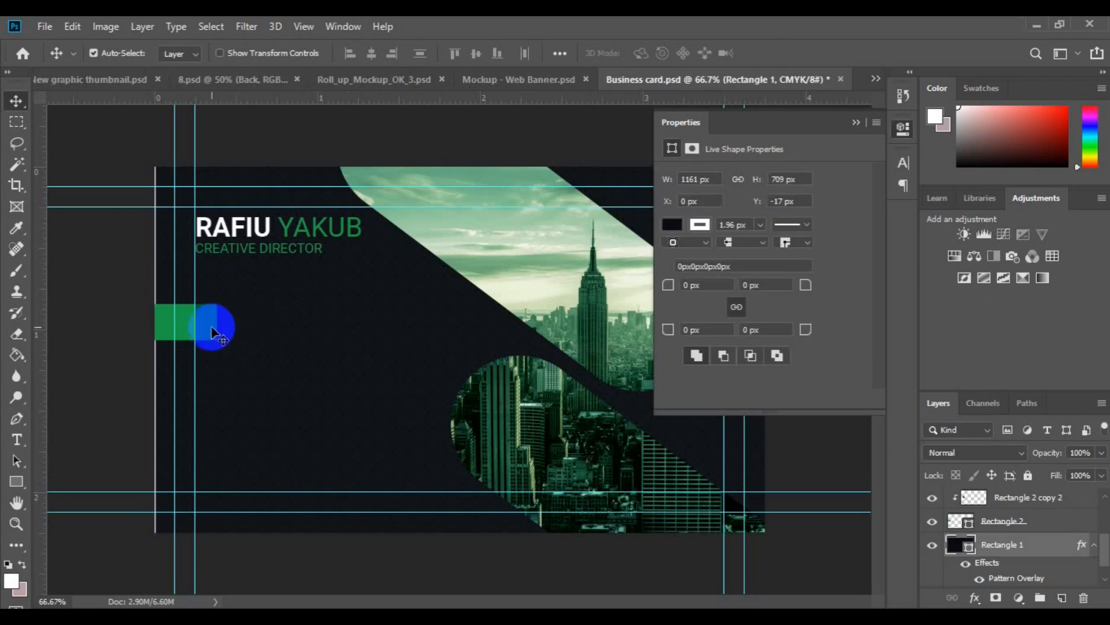
click(611, 421)
right_click(990, 499)
click(838, 328)
Move the dark background rectangle left to X -3 px so it covers the card's left edge.
click(370, 376)
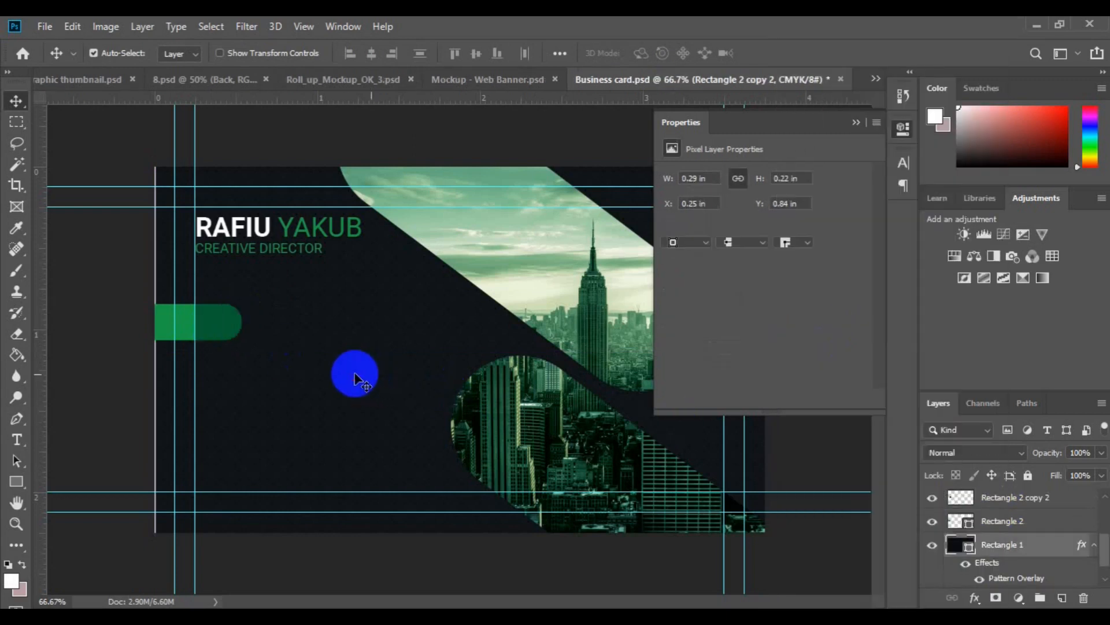
key(ctrl+plus)
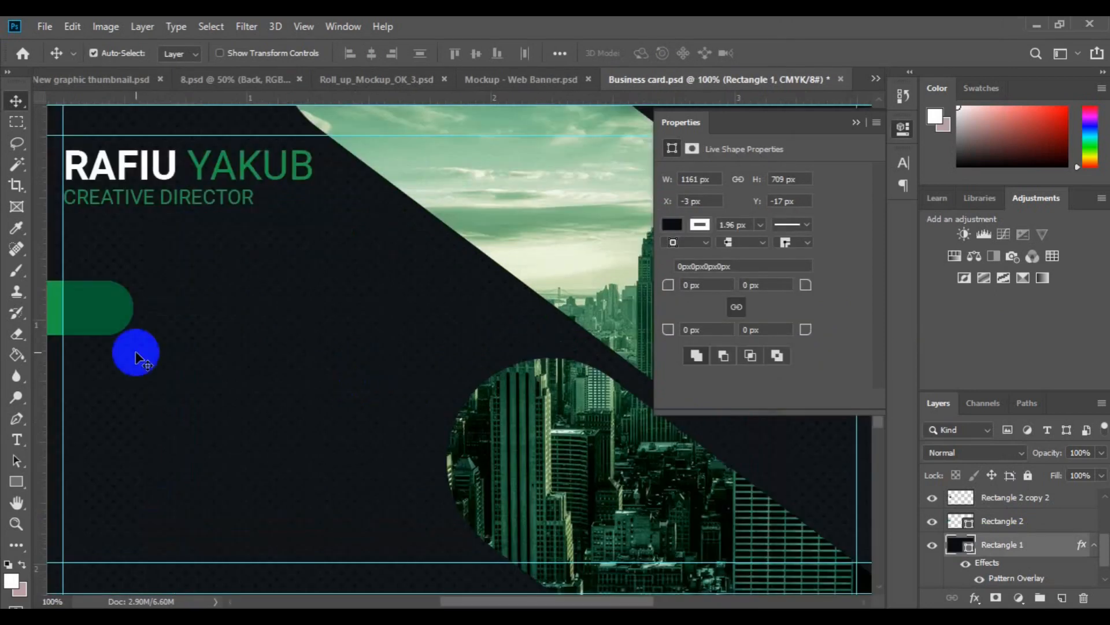
drag(96, 362, 303, 354)
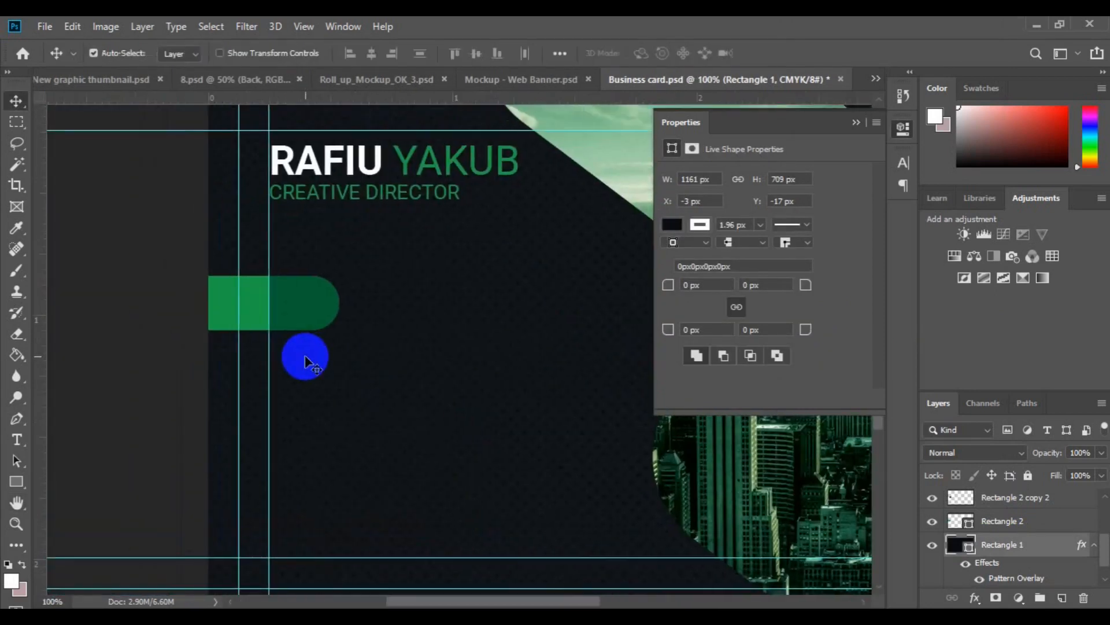
key(ctrl+t)
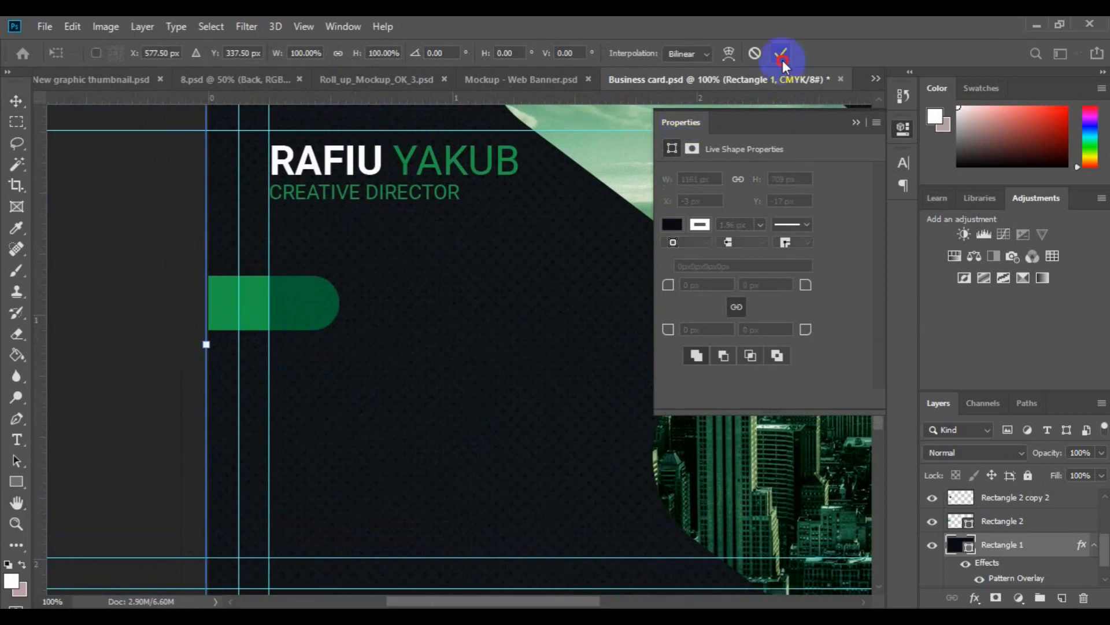
Apply the dark background rectangle's shift over the card's left edge.
click(782, 55)
click(290, 306)
key(ctrl+t)
drag(269, 305, 285, 305)
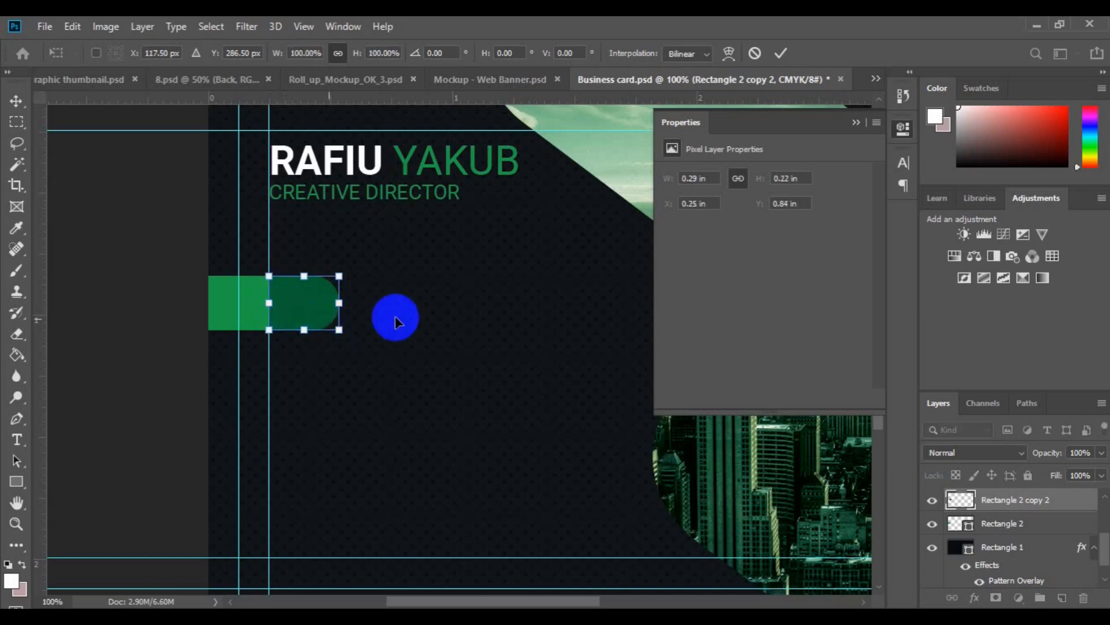
key(Return)
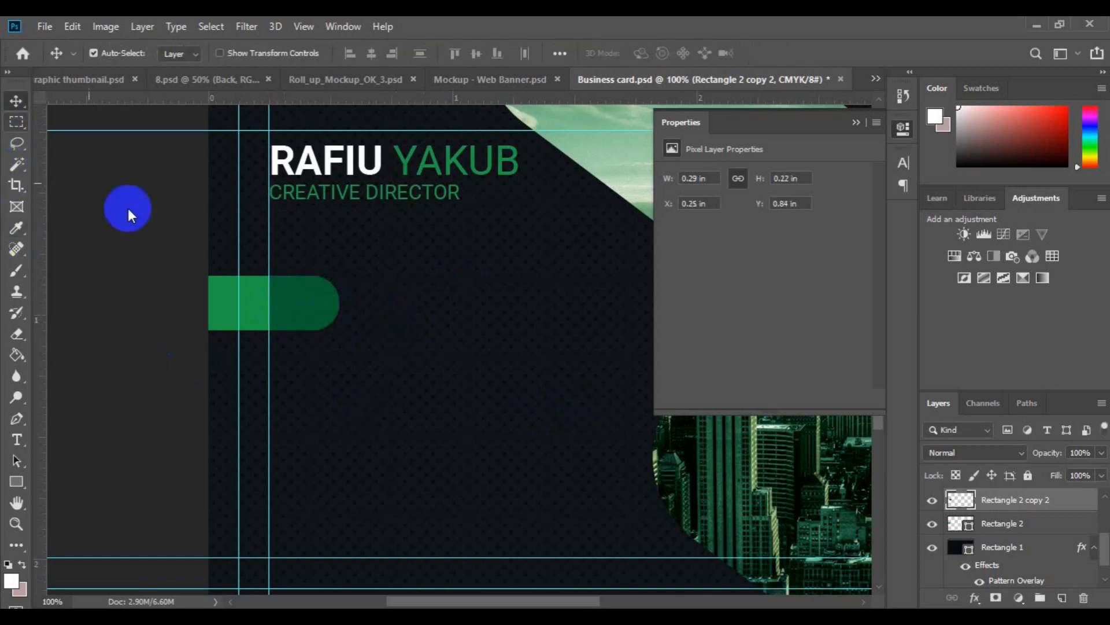
Copy a strip about 0.05 in wide along the dark green piece's left edge onto its own layer.
key(m)
drag(267, 268, 279, 348)
key(ctrl+j)
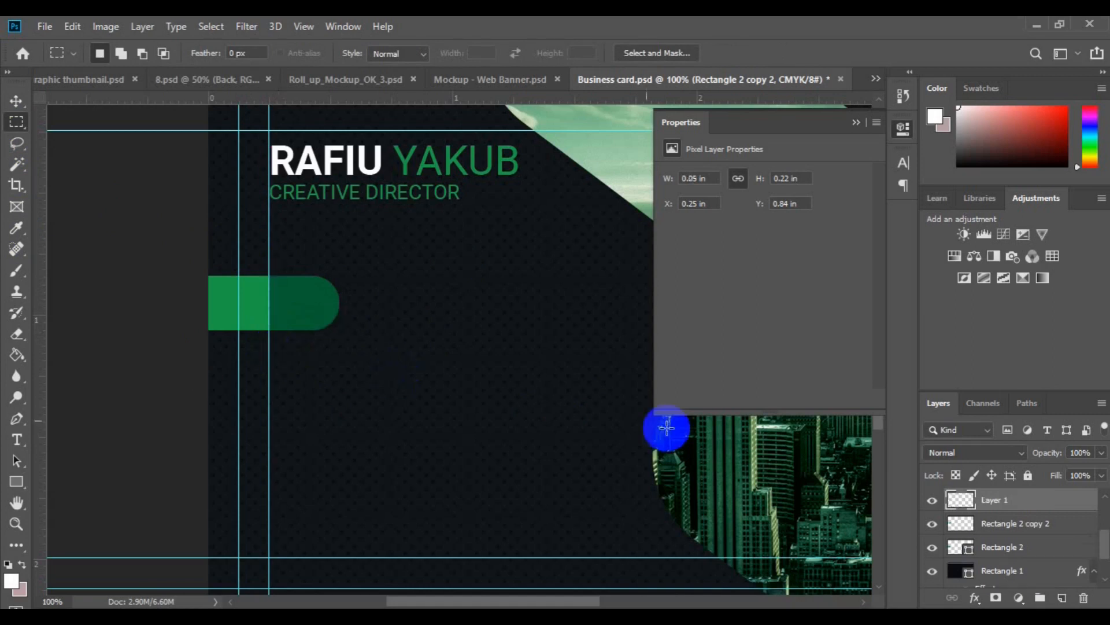
Apply a Color Overlay in a very dark green, about 012d17, to the copied strip.
click(983, 524)
click(983, 503)
right_click(982, 502)
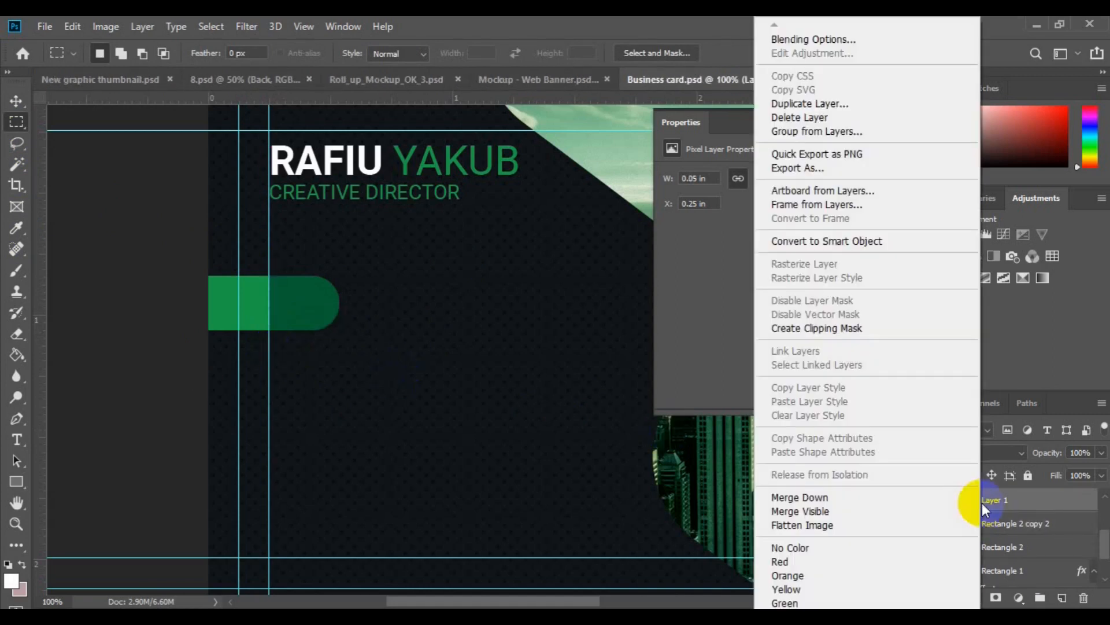
click(836, 43)
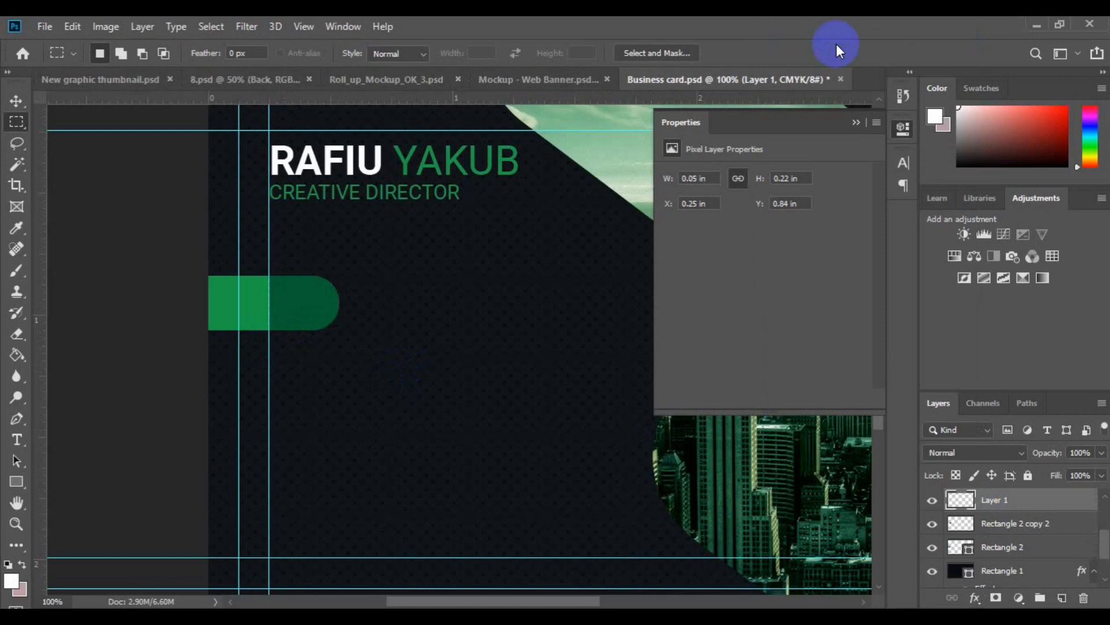
click(480, 363)
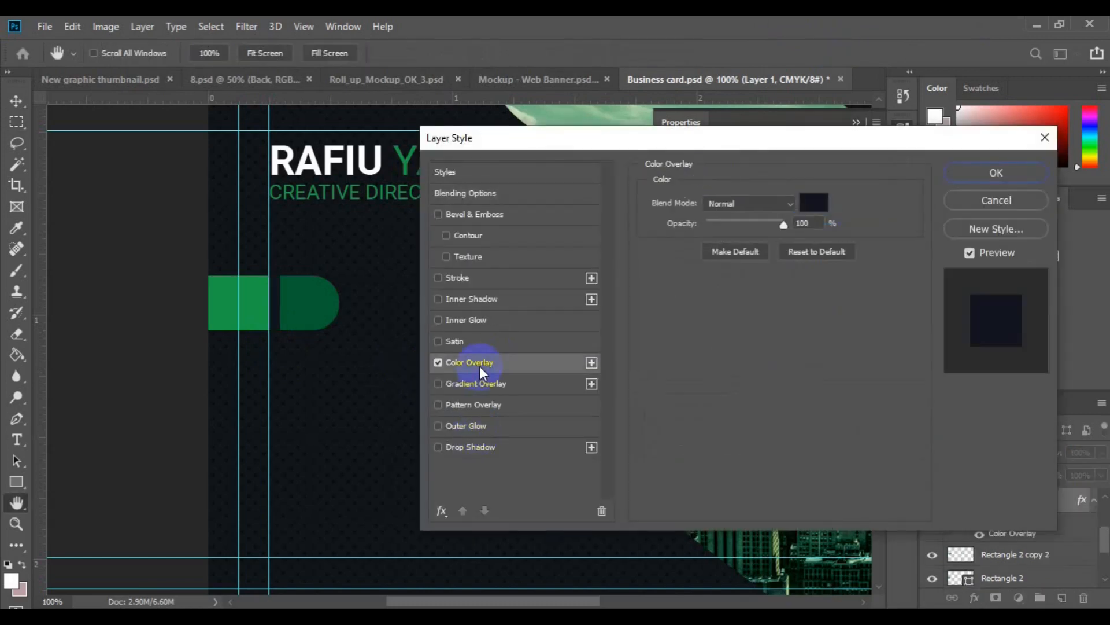
click(814, 202)
click(308, 297)
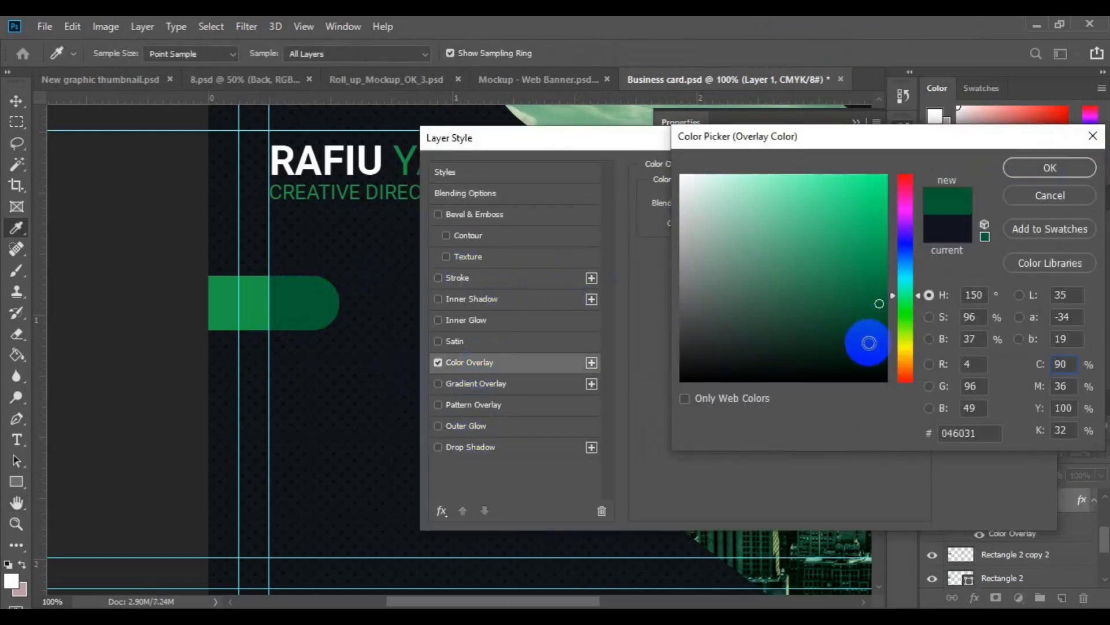
click(875, 355)
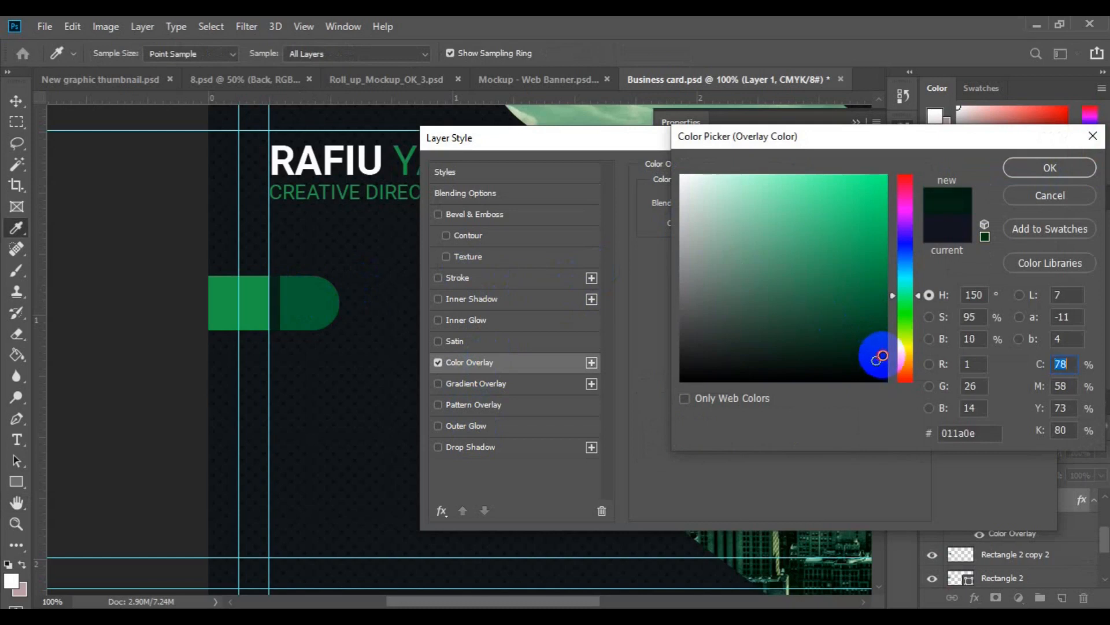
drag(883, 355, 883, 345)
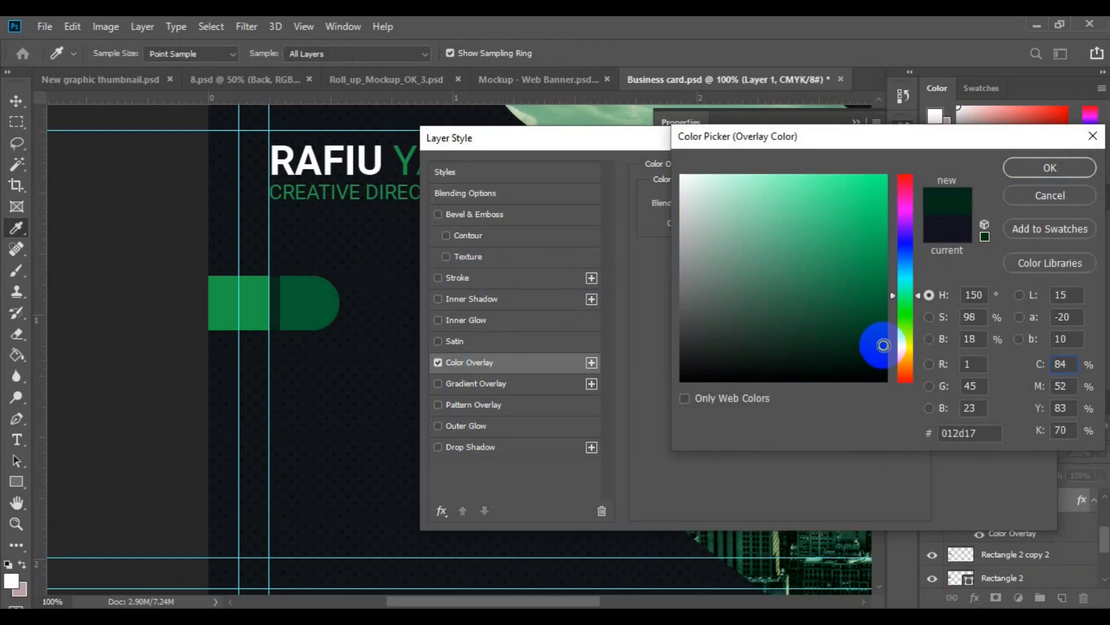
key(ctrl+plus)
mouse_move(883, 345)
mouse_down()
mouse_move(881, 354)
mouse_move(884, 343)
mouse_up()
key(ctrl+0)
click(1029, 167)
click(1011, 175)
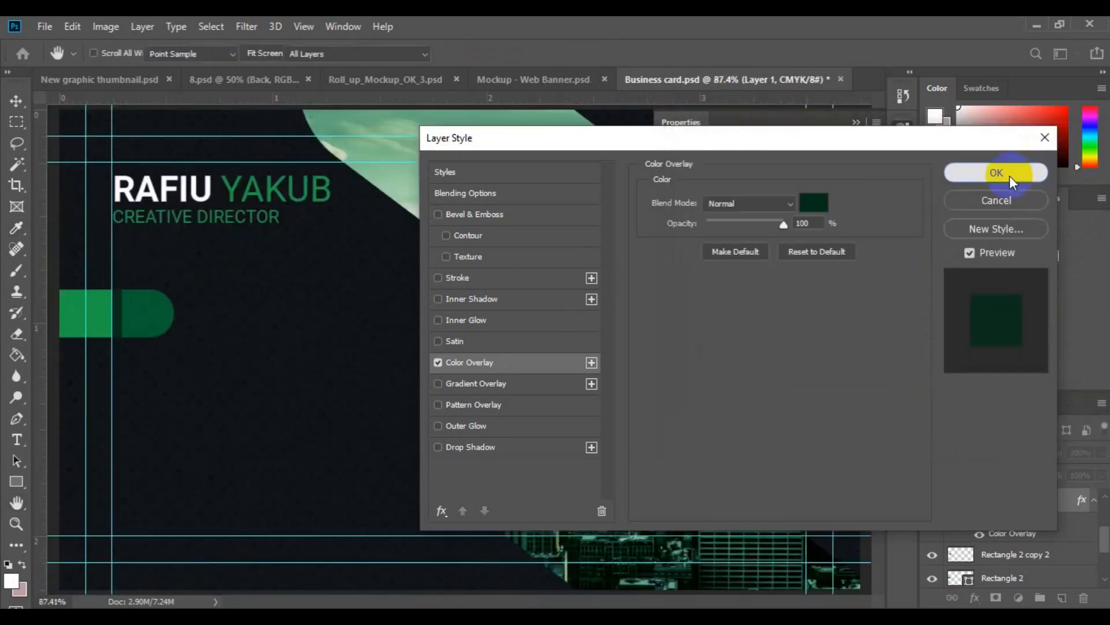
Bring the white phone icon from pin.psd into the business card, above the dark green tab.
click(857, 123)
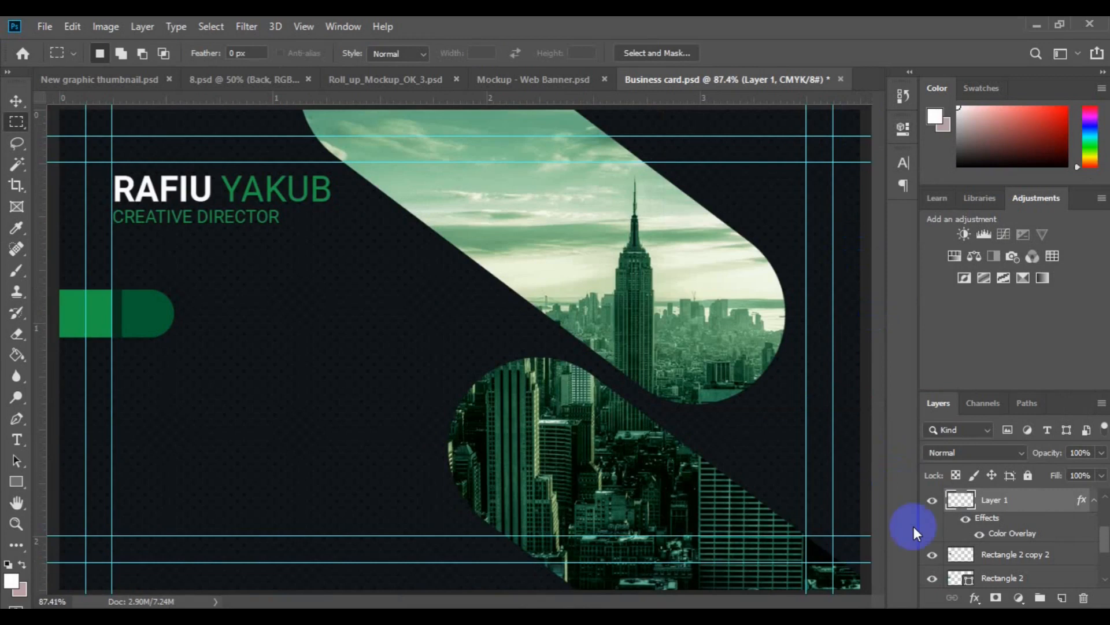
key(ctrl+minus)
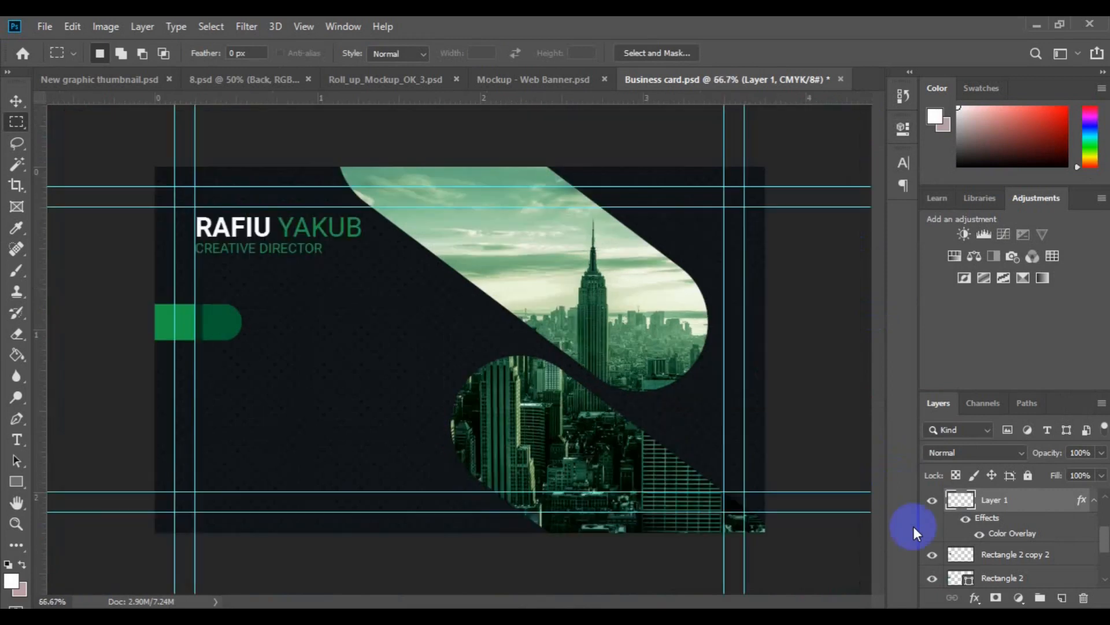
key(v)
click(223, 335)
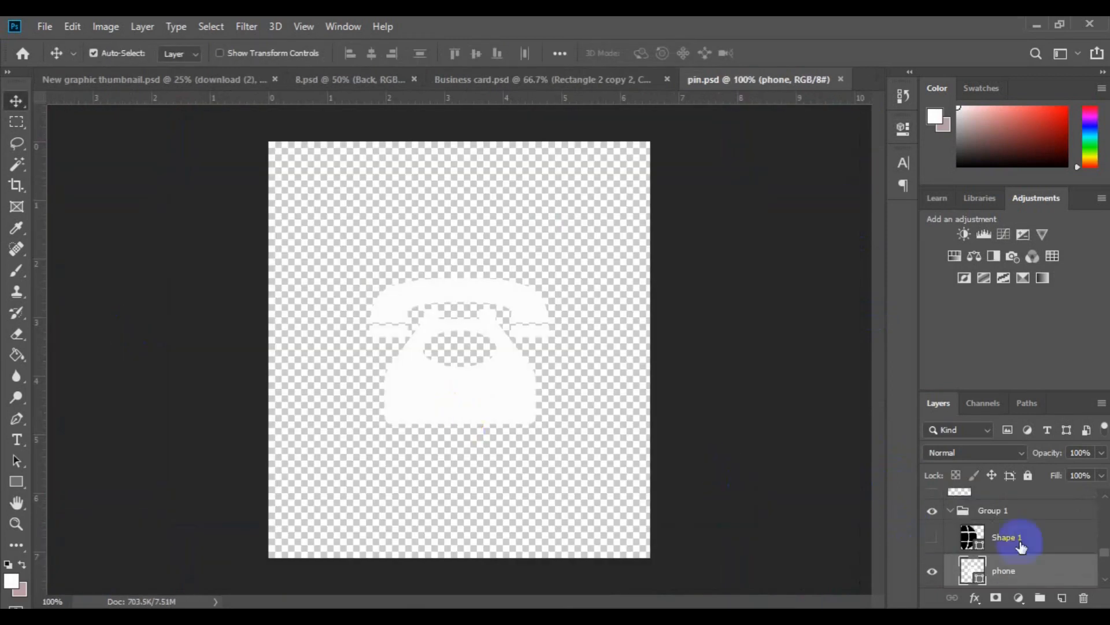
drag(1004, 540, 234, 336)
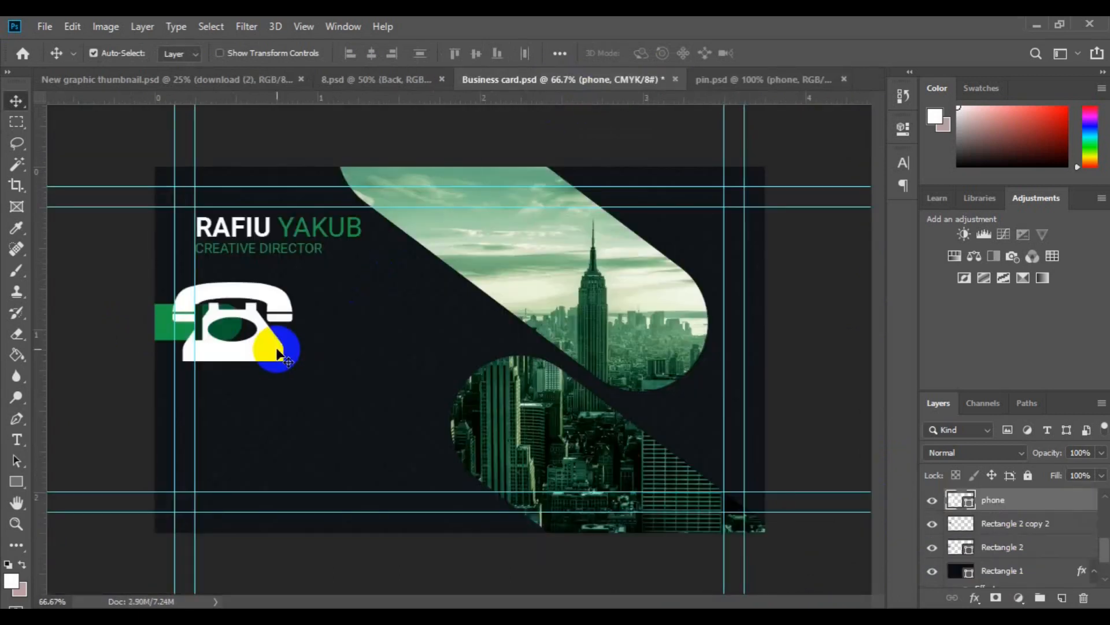
Scale the phone icon to about 16% width and 20% height and centre it on the dark green tab.
key(ctrl+t)
drag(295, 386, 247, 348)
key(ctrl+plus)
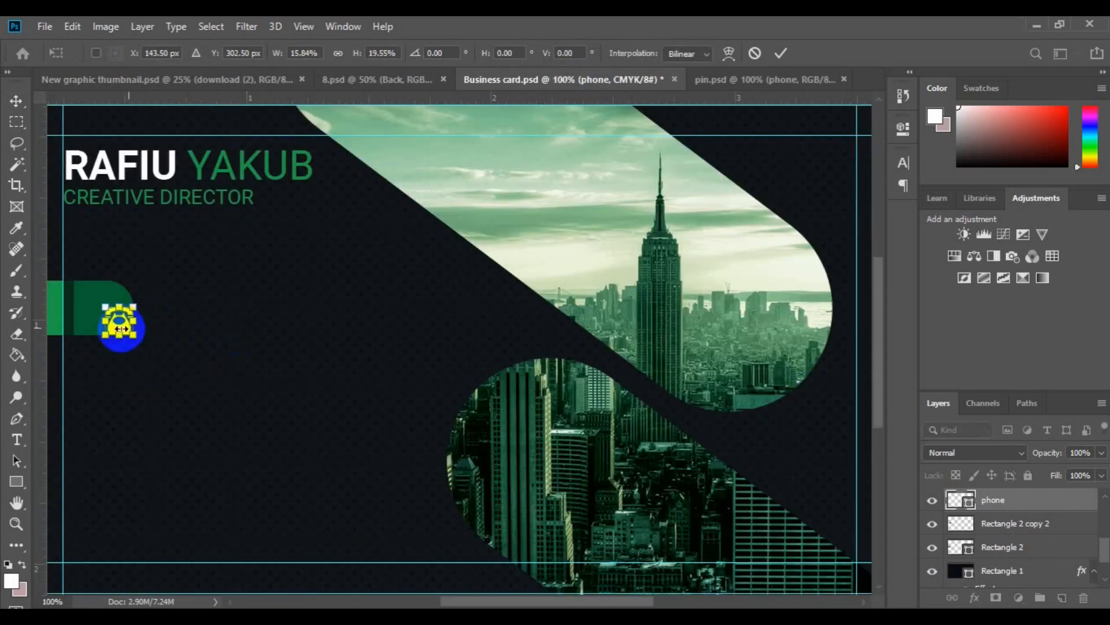
drag(102, 311, 104, 312)
key(Return)
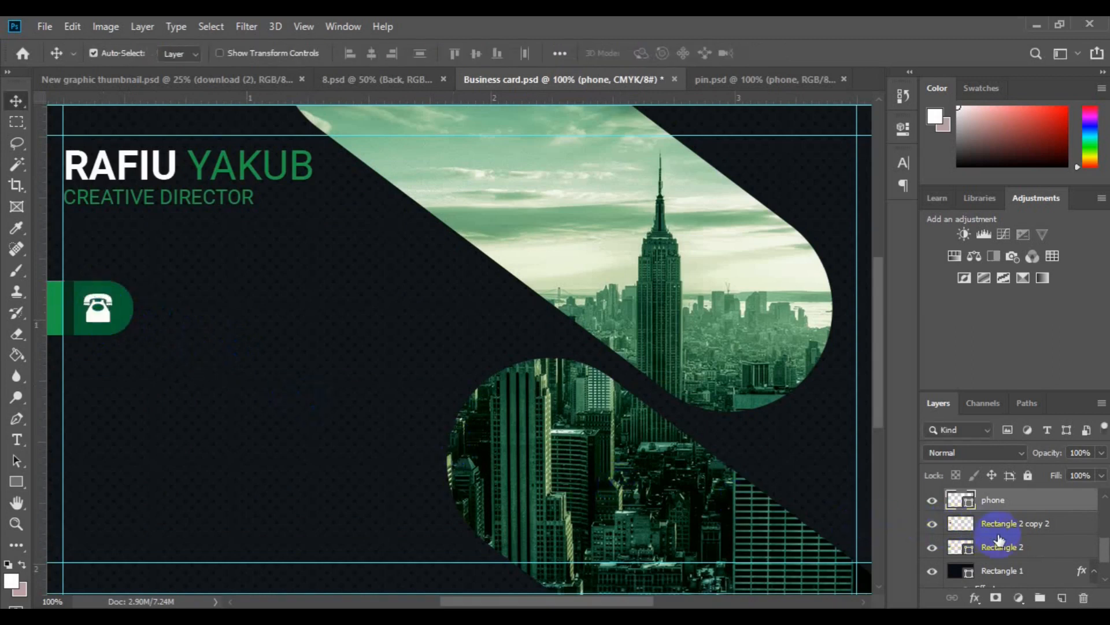
Group the overlay strip, phone icon, dark green piece and green rectangle layers.
click(126, 317)
ctrl+click(974, 498)
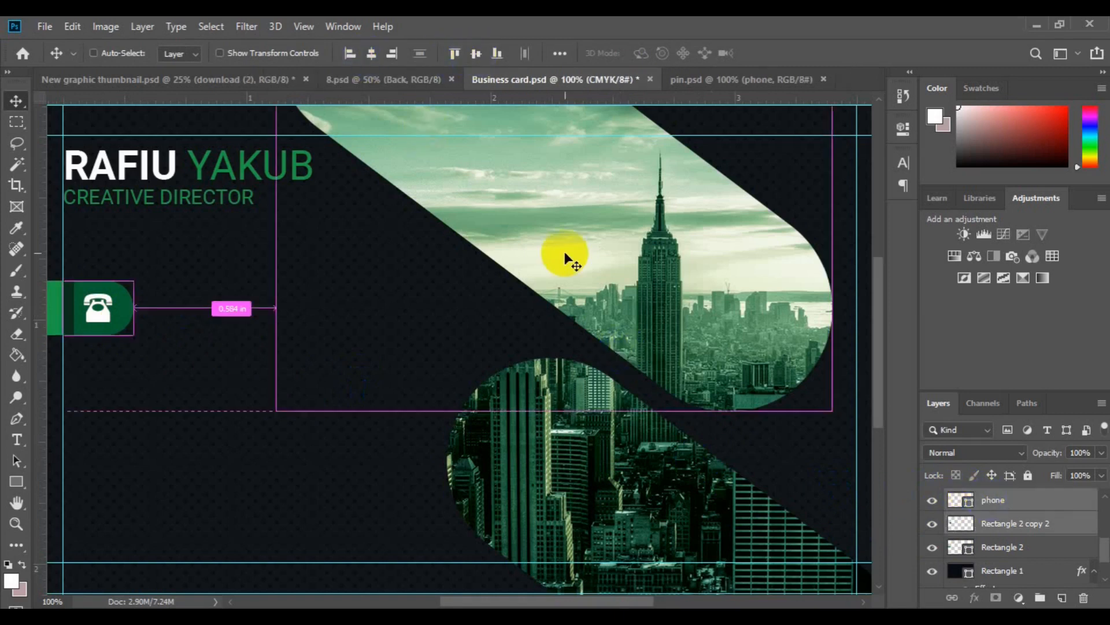
key(ctrl+minus)
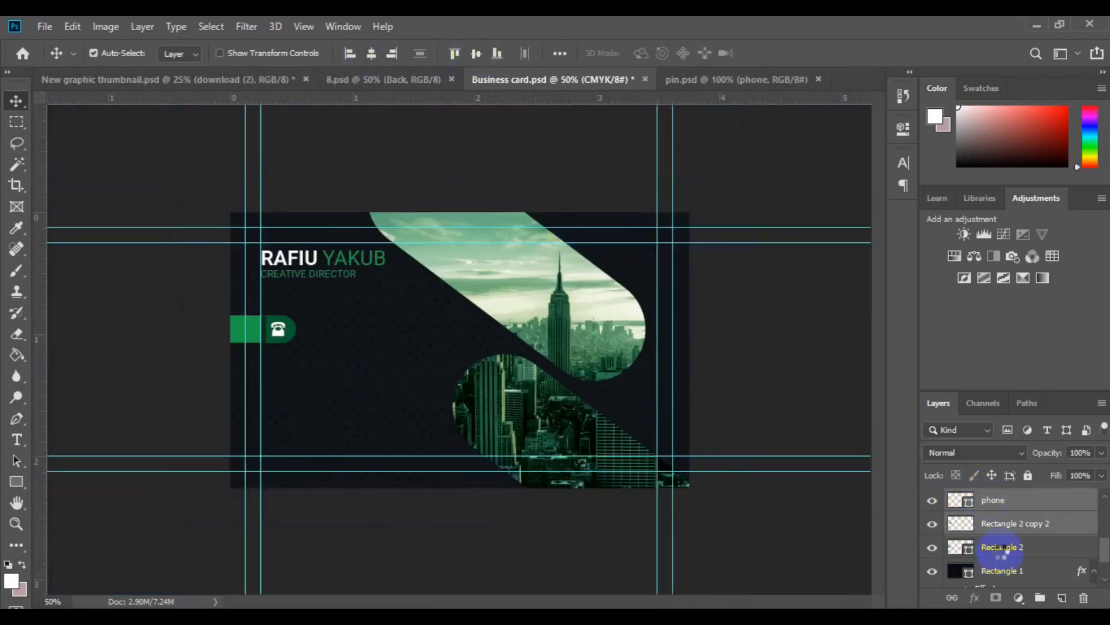
click(1004, 551)
scroll(1101, 560, up, 2)
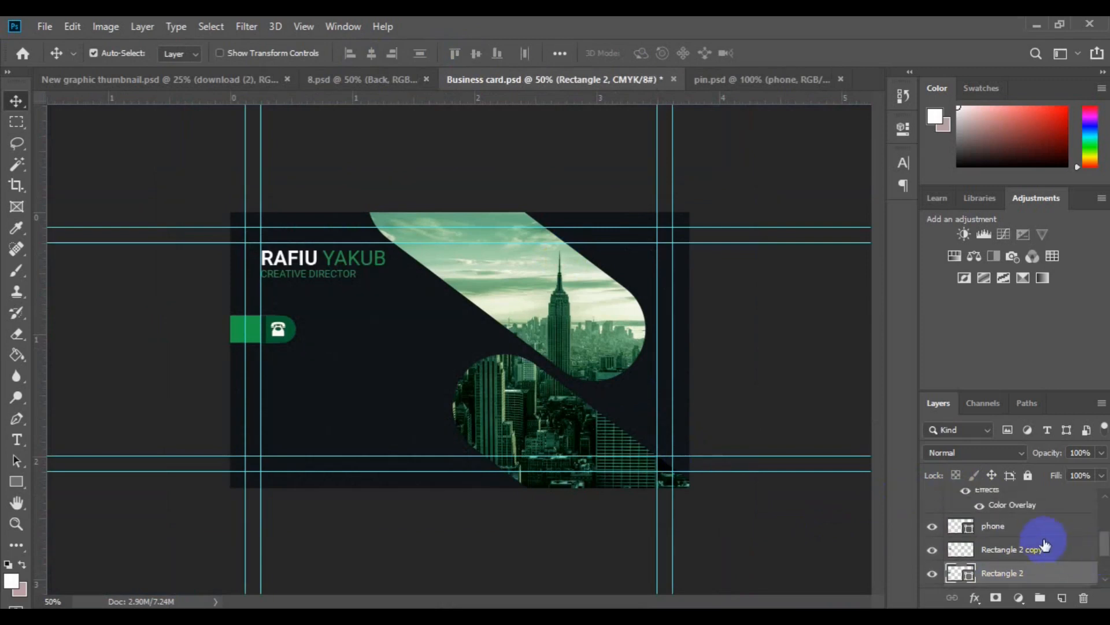
shift+click(1036, 528)
drag(1107, 546, 1106, 535)
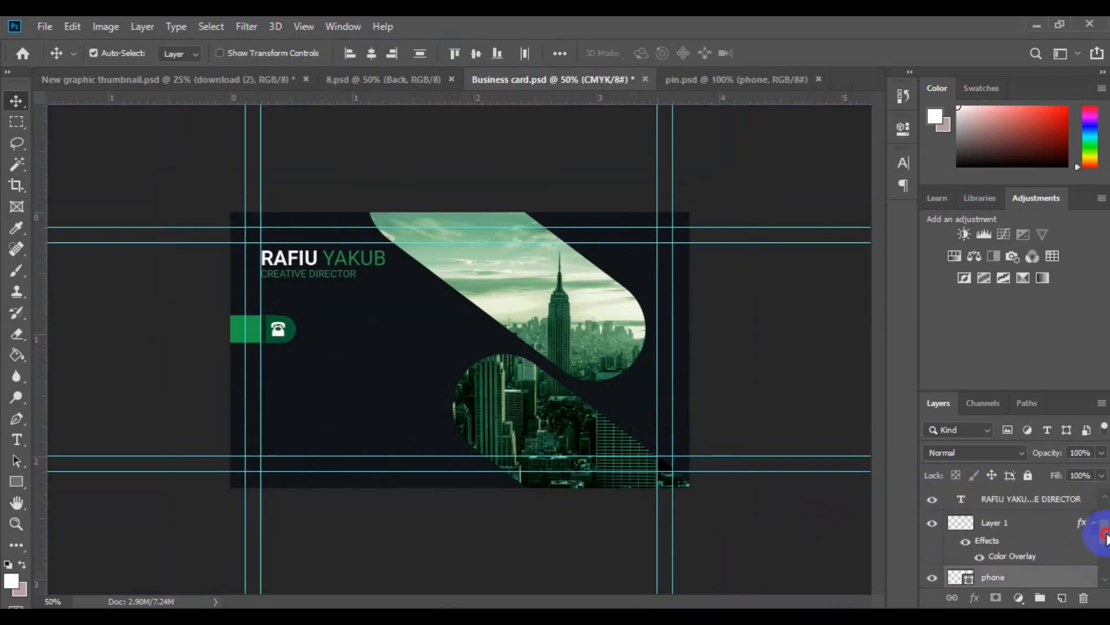
click(1055, 527)
click(1106, 578)
scroll(1092, 569, down, 2)
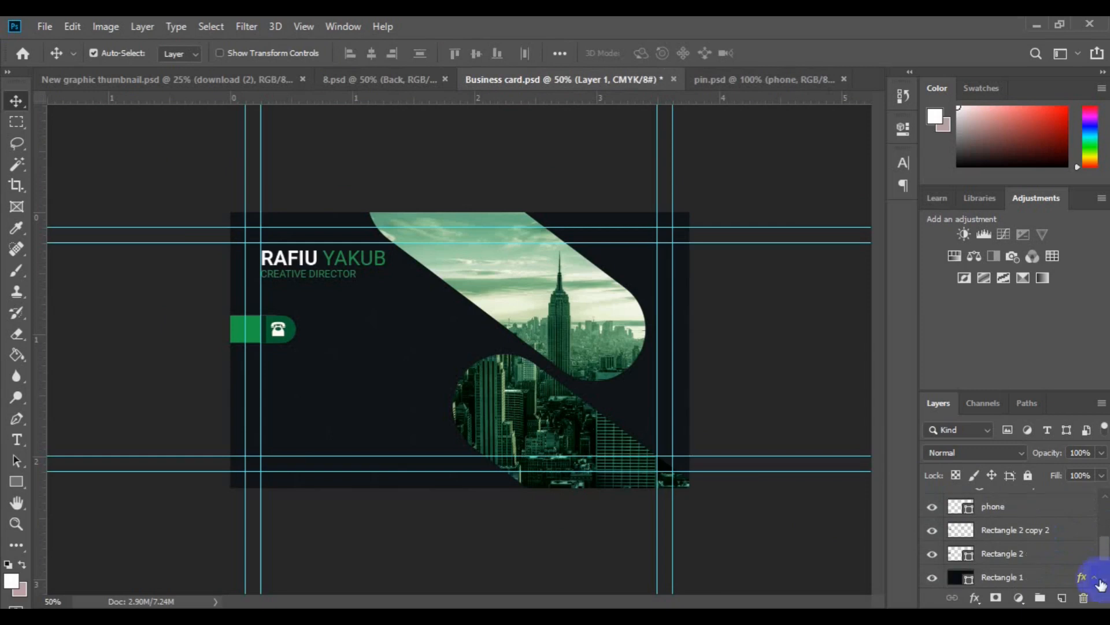
shift+click(1019, 554)
key(ctrl+g)
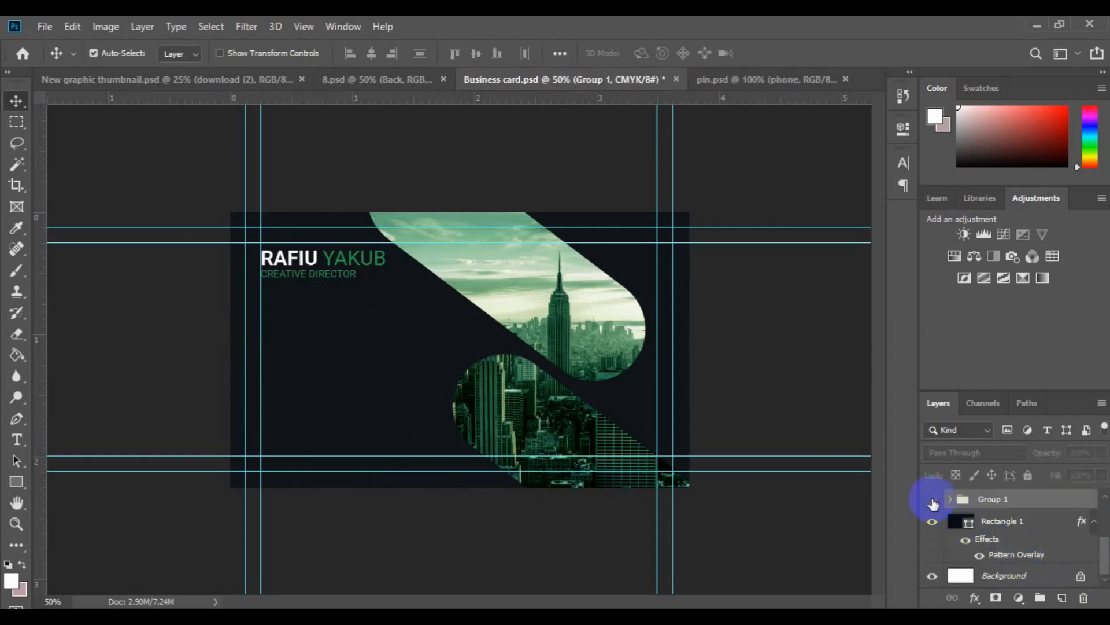
Add a two-line white text in Roboto Regular 6 pt beside the phone tab, containing two phone numbers.
key(ctrl+plus)
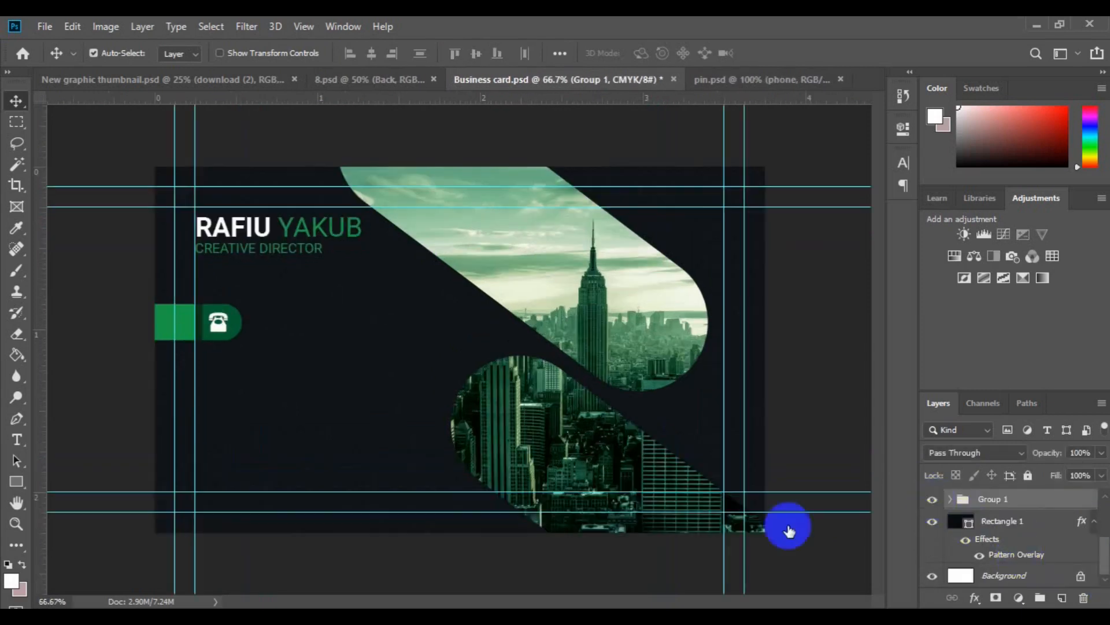
click(18, 440)
click(274, 328)
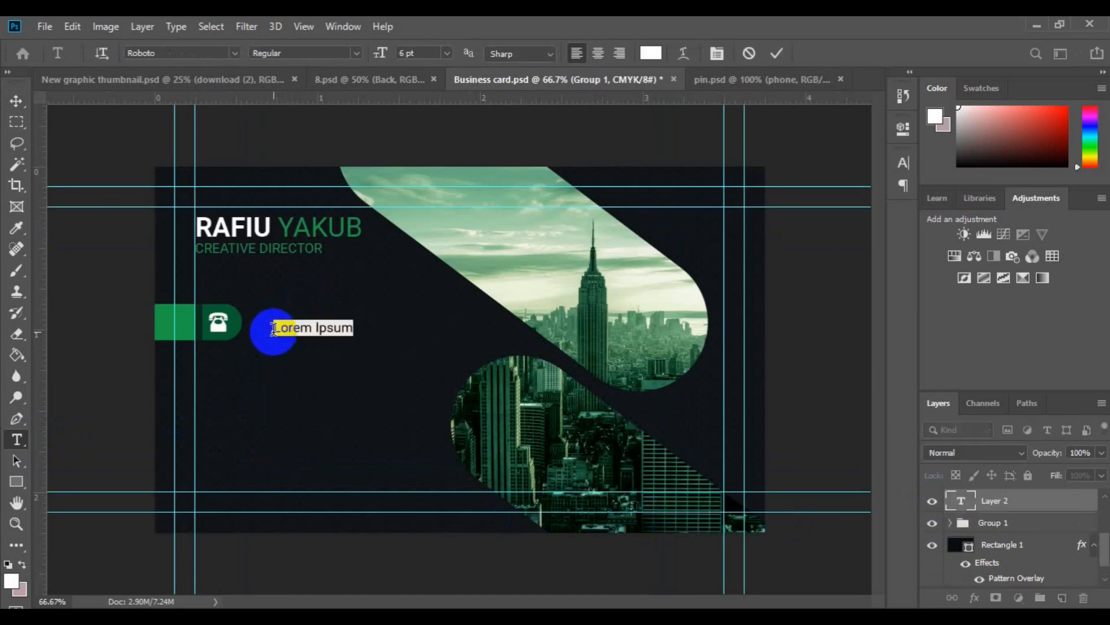
click(274, 328)
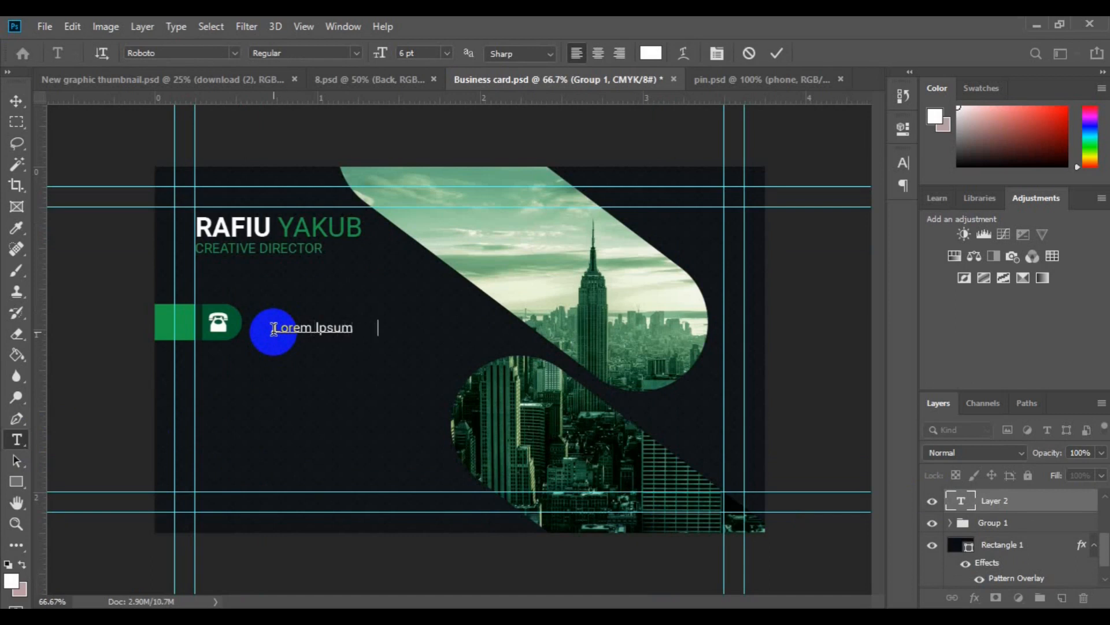
key(ctrl+a)
text(+000 - 5676 - 4353)
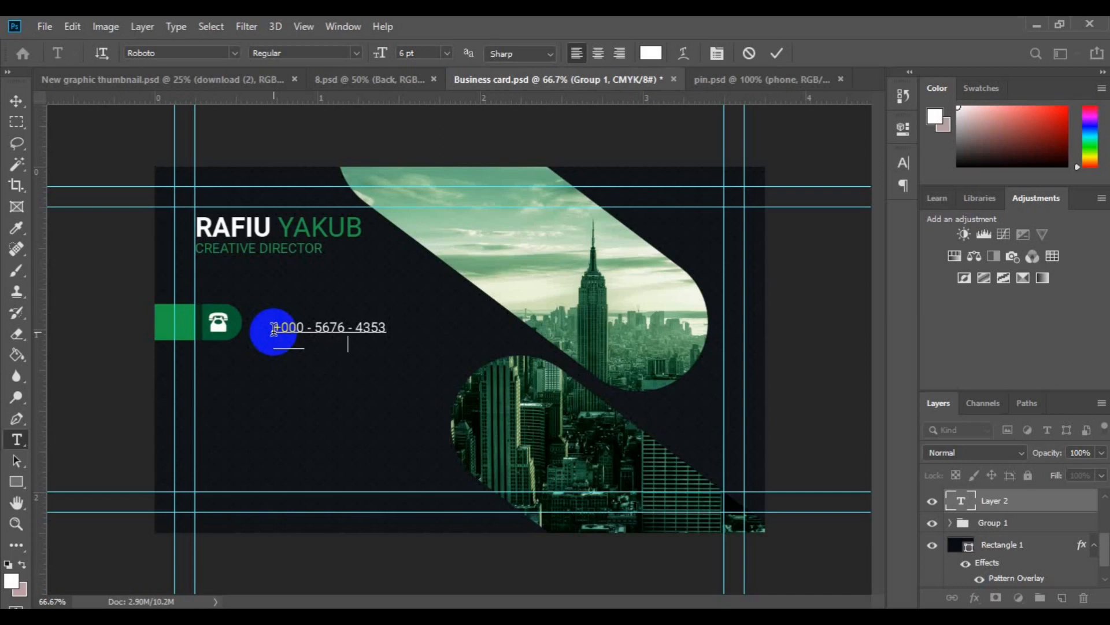
text(+324 - 7890 -0989)
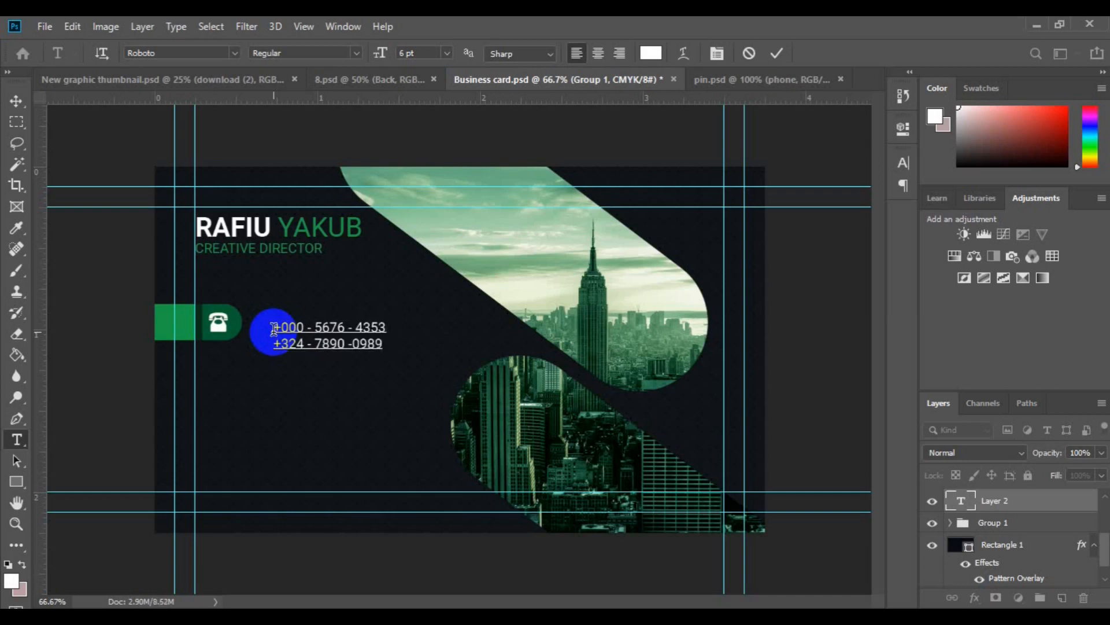
text(0)
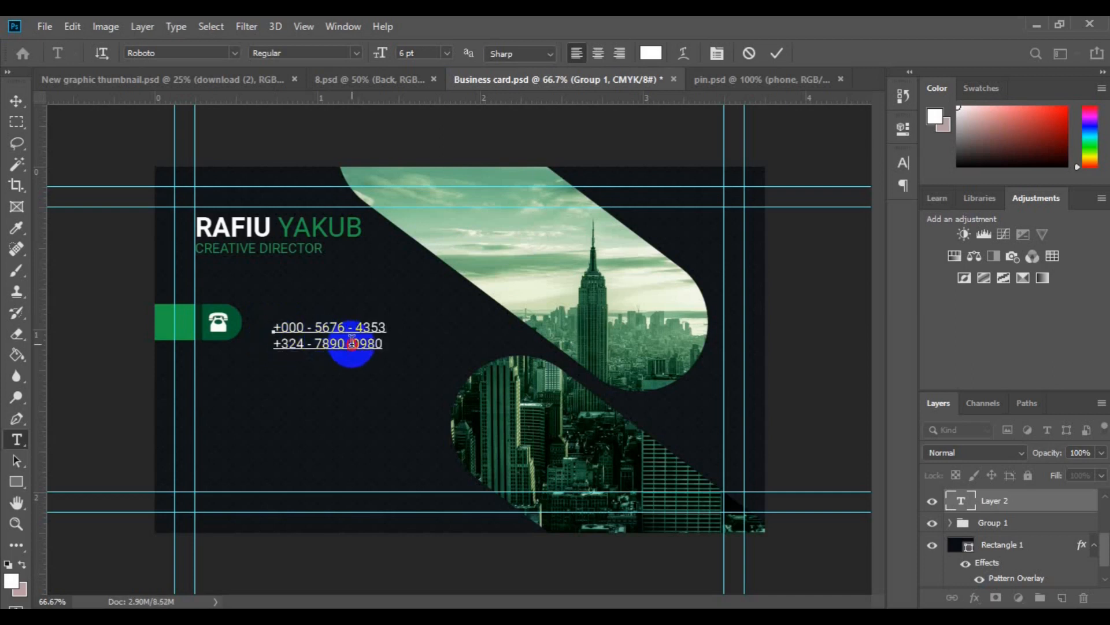
click(352, 344)
click(16, 101)
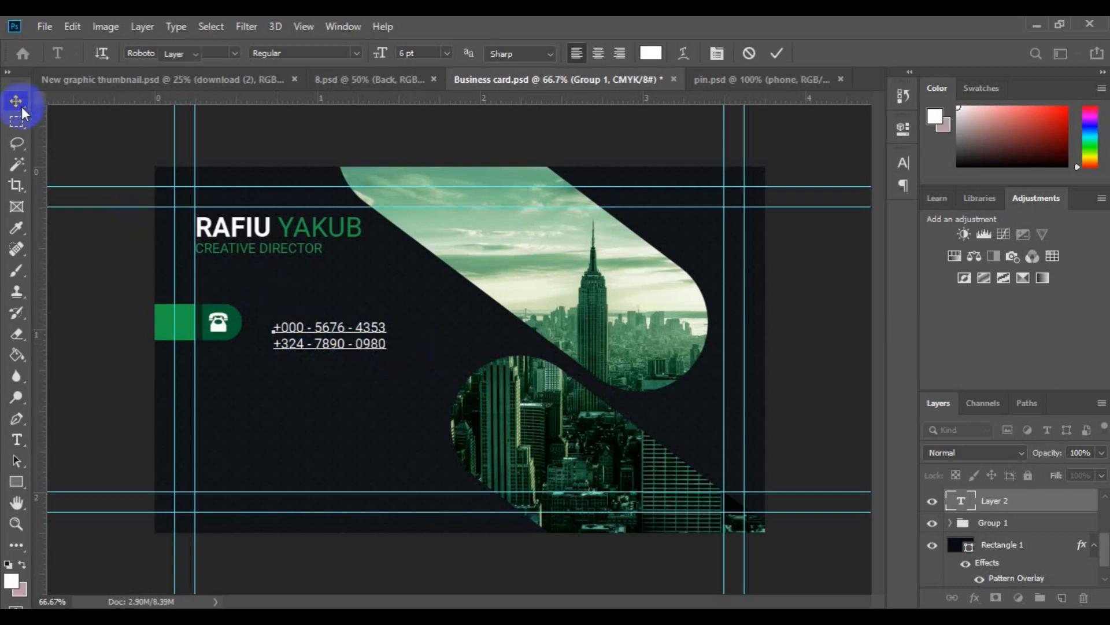
Align the phone number text vertically centred with the phone tab group and move it closer to the tab.
shift+click(986, 524)
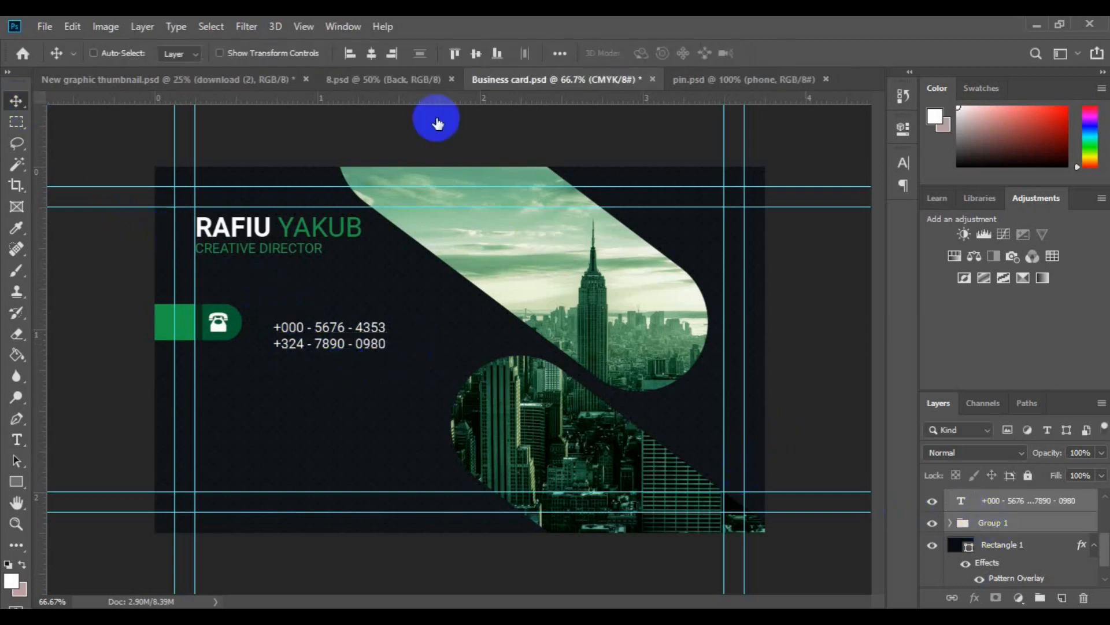
click(477, 55)
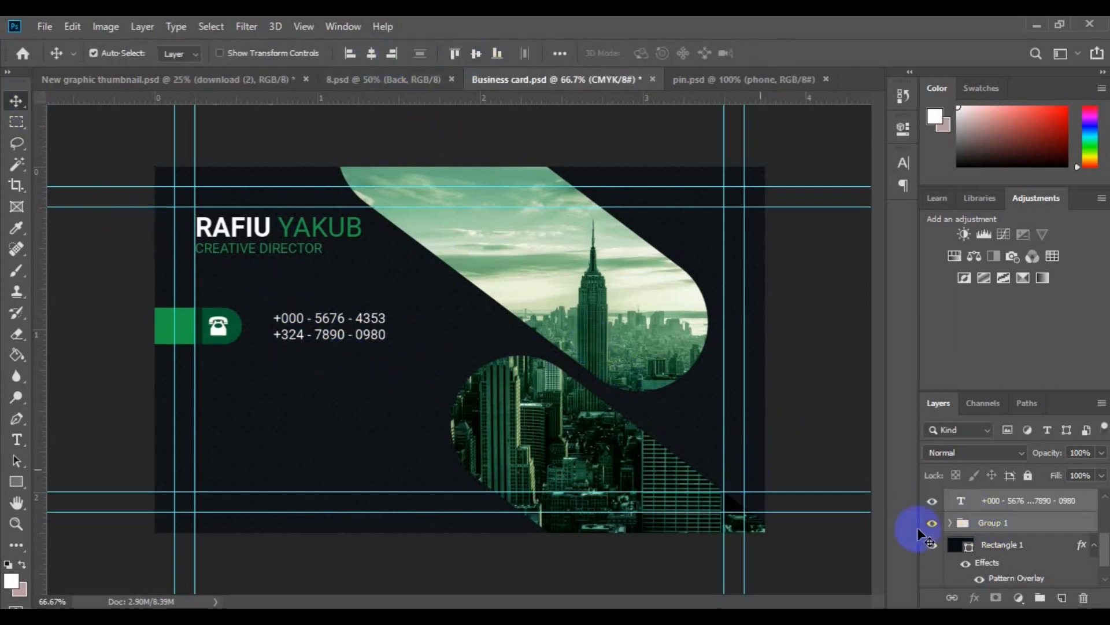
click(776, 474)
drag(317, 330, 296, 331)
click(995, 543)
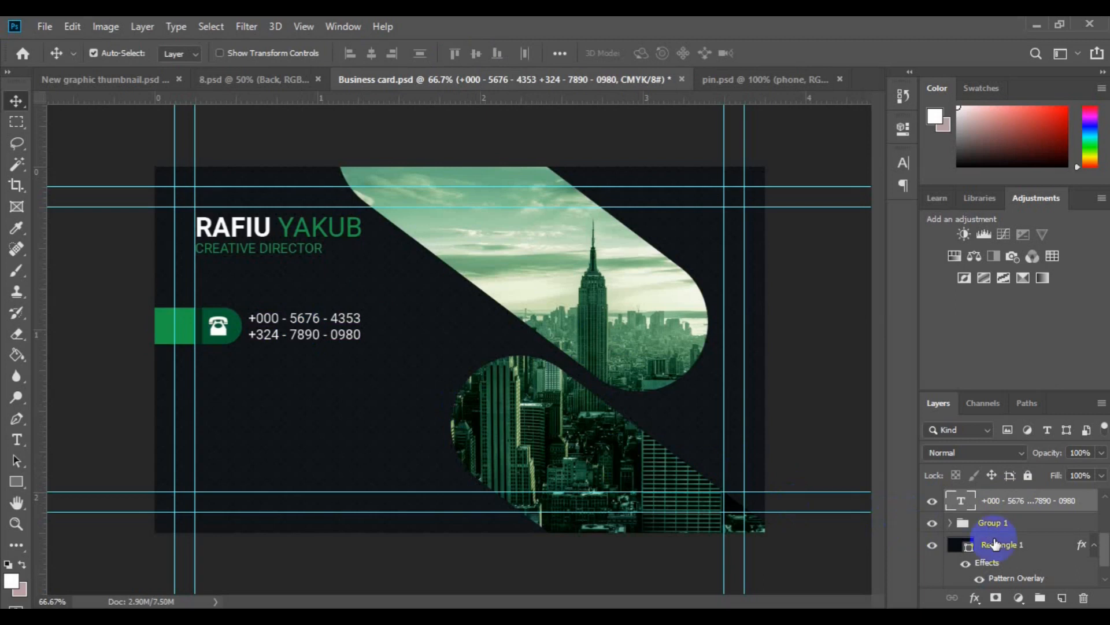
key(Right)
key(Right)
key(Right)
Rename the phone tab's layer group to "Call icon".
click(1012, 523)
double_click(1006, 523)
text(Call icon)
key(Return)
Duplicate the Call icon group together with the phone number text and place the copy below the original.
shift+click(1010, 501)
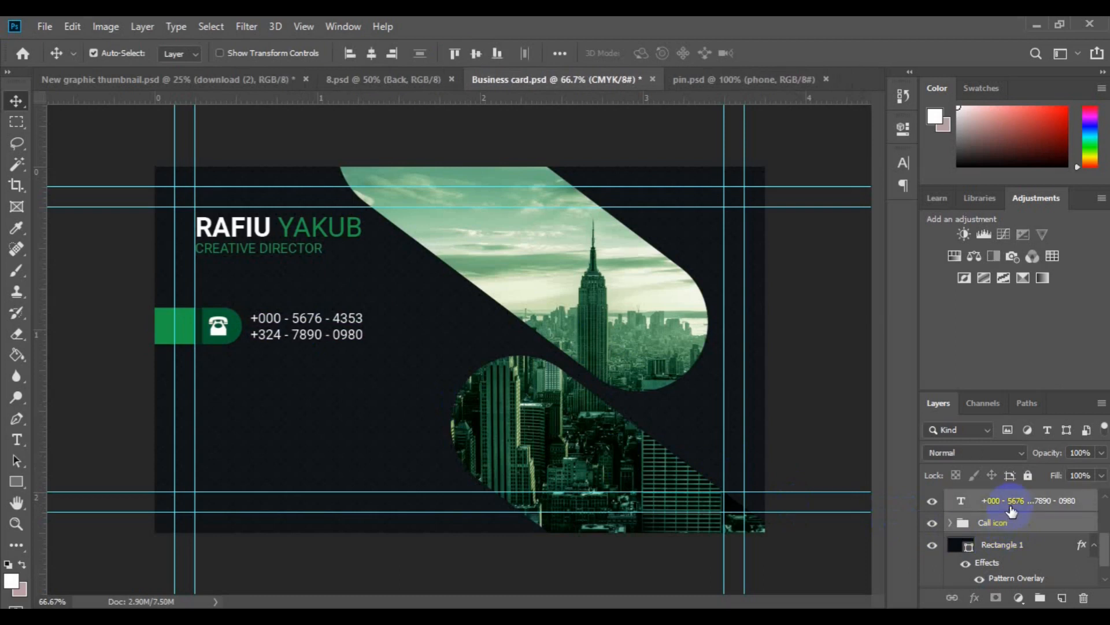
key(ctrl+j)
key(ctrl+t)
drag(292, 344, 296, 395)
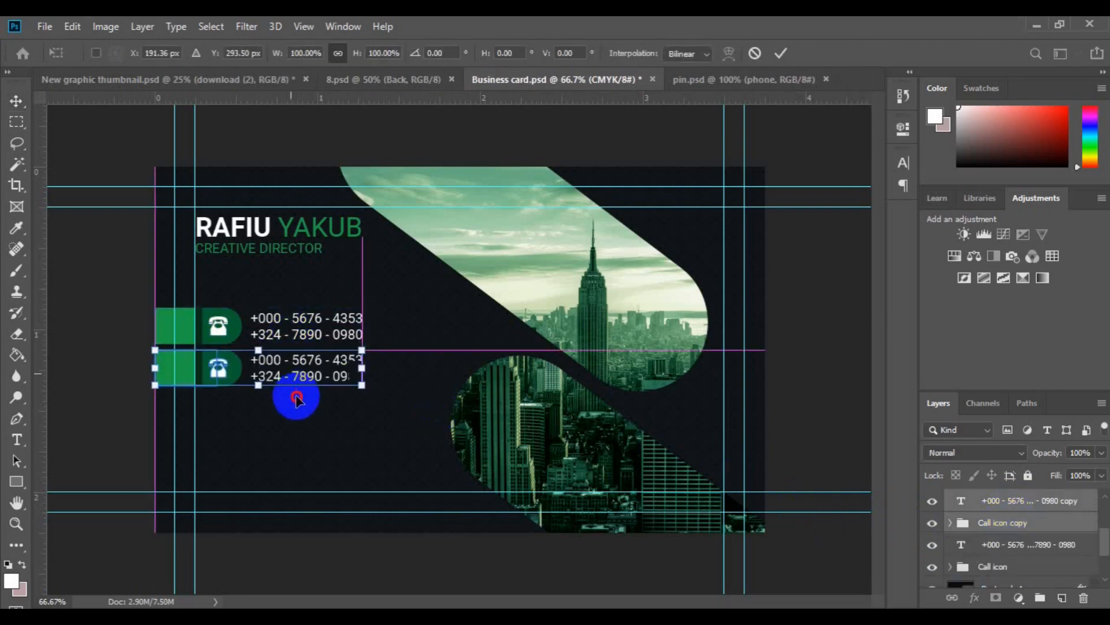
drag(296, 399, 297, 394)
key(Return)
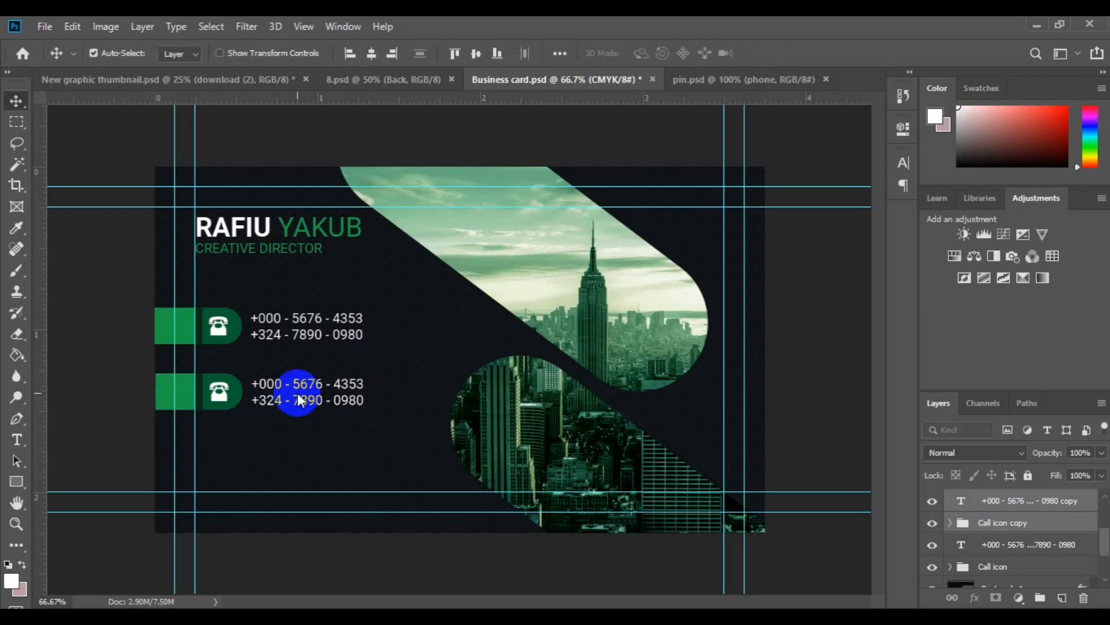
Delete the phone icon from the lower copy of the green tab.
click(214, 402)
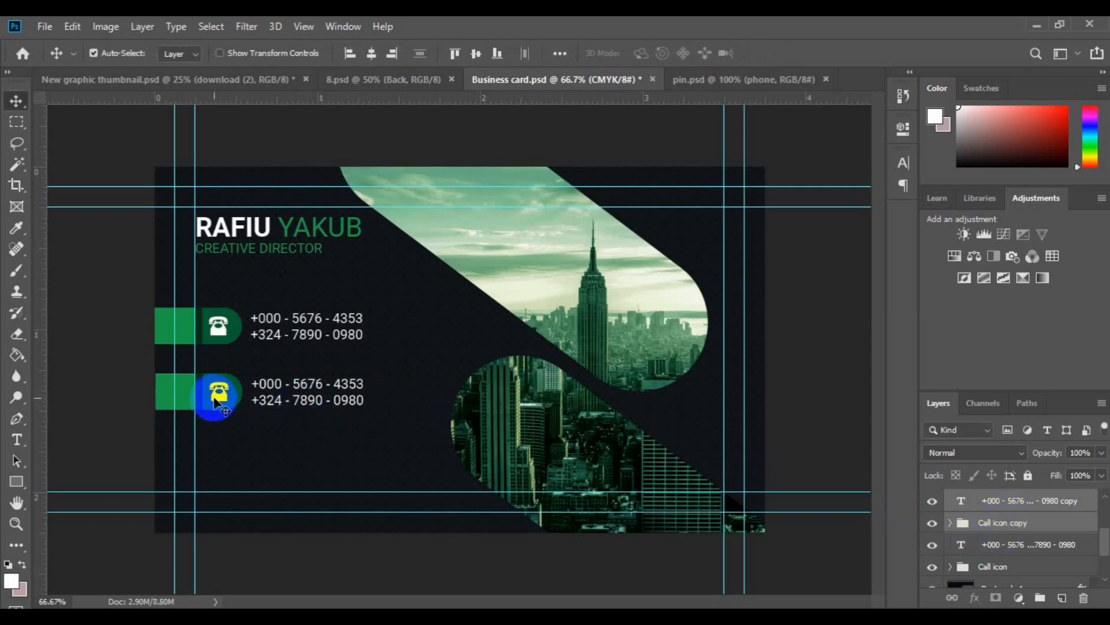
click(991, 528)
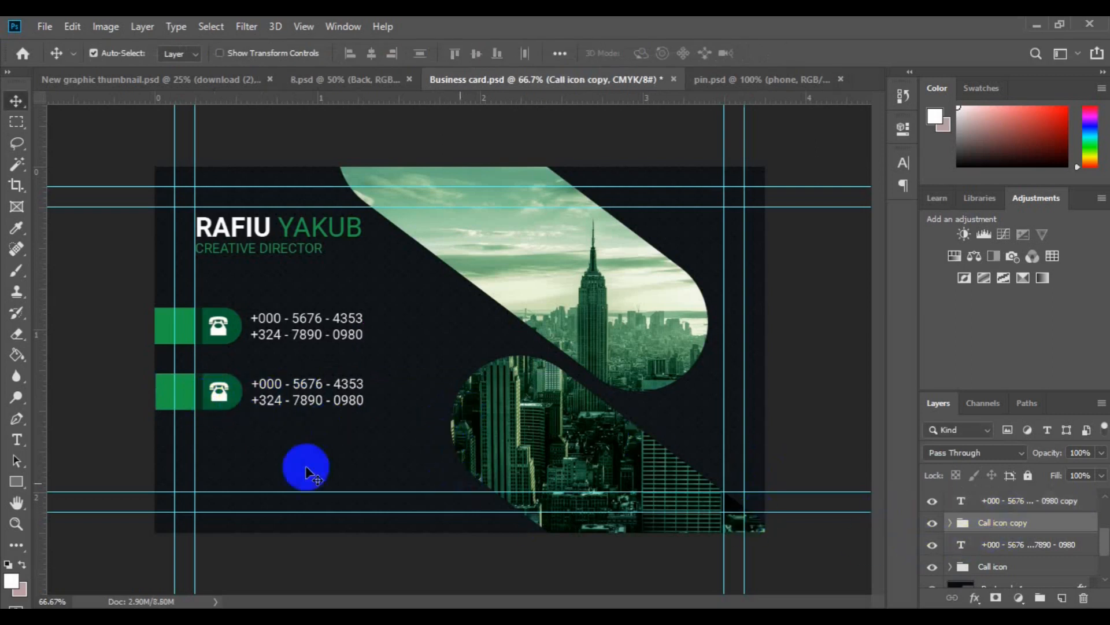
click(217, 398)
key(Delete)
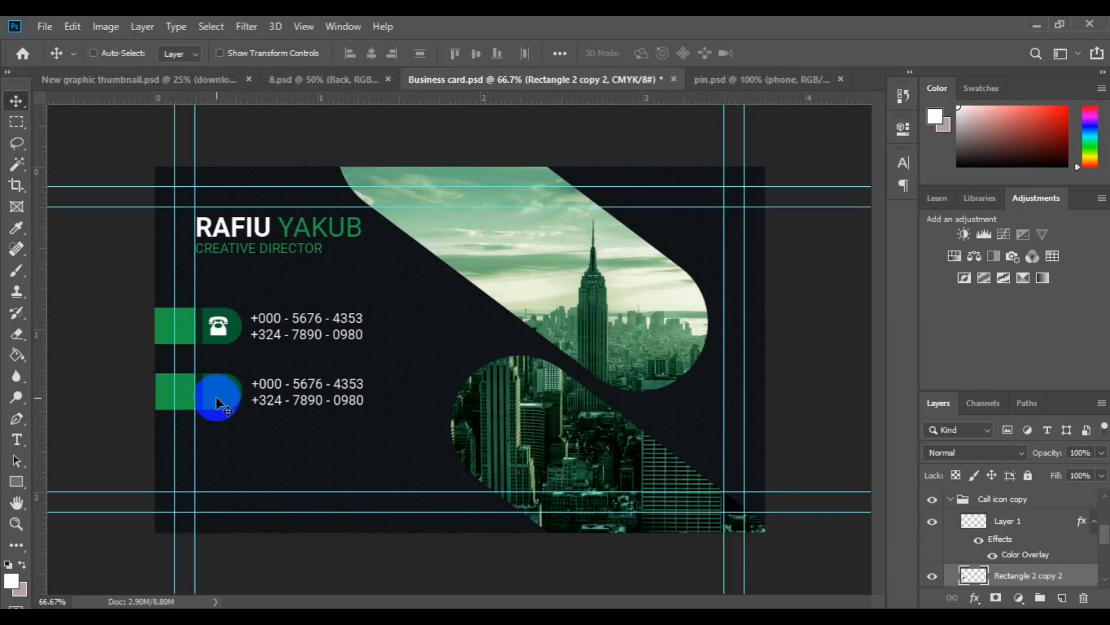
Bring the globe shape from pin.psd into the business card, scale it to about 7.81%, and place it on the lower tab.
click(1007, 548)
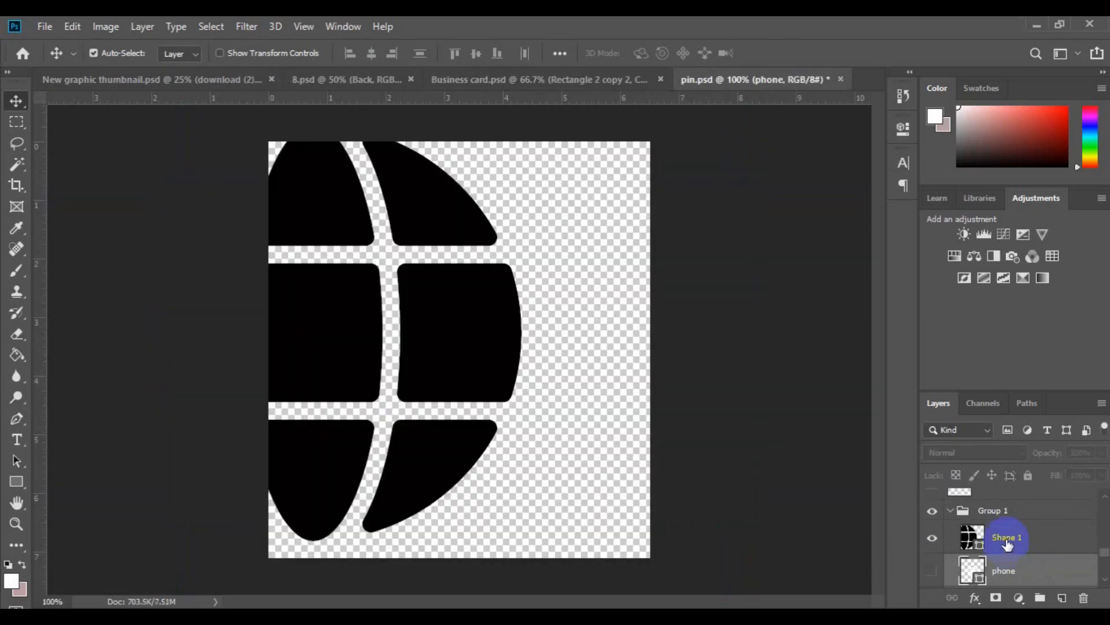
drag(1007, 543, 228, 397)
key(ctrl+t)
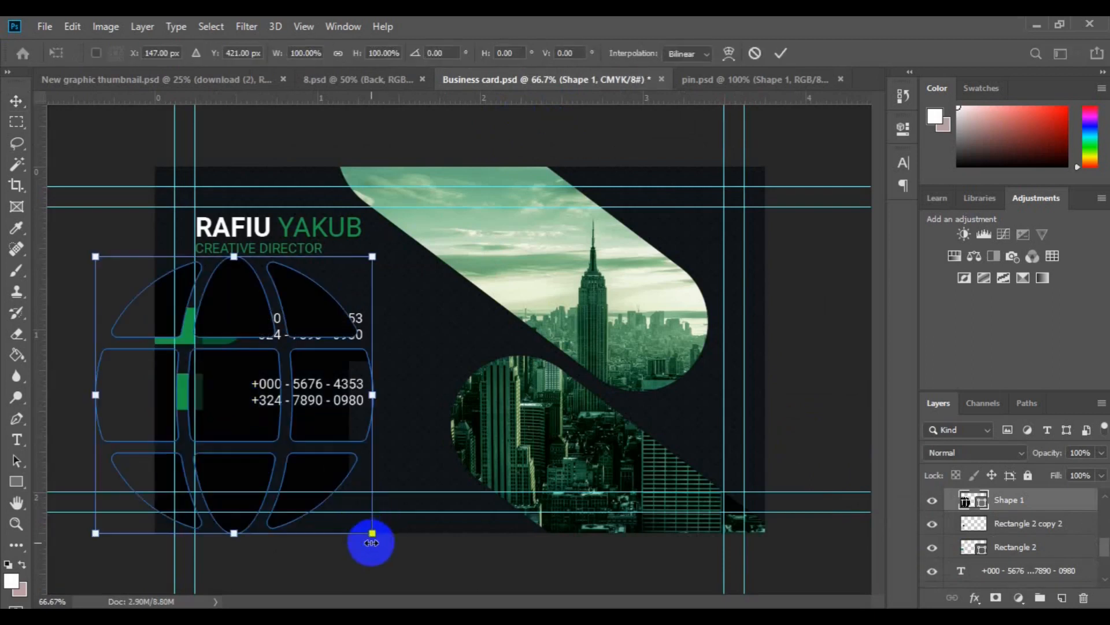
drag(360, 520, 238, 387)
key(ctrl+z)
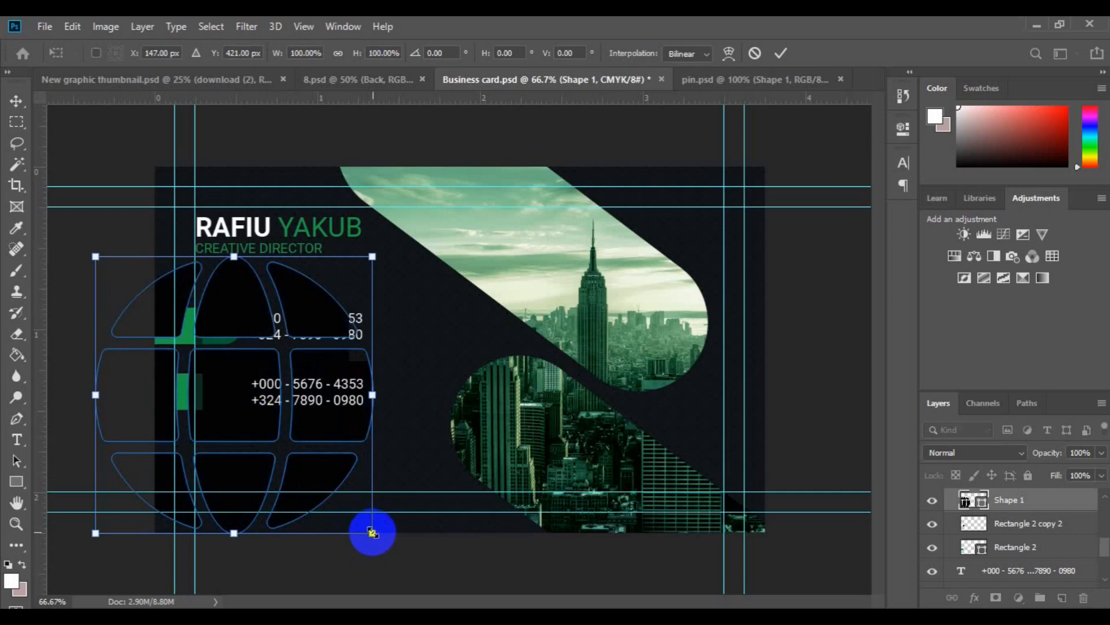
drag(375, 255, 297, 354)
key(ctrl+z)
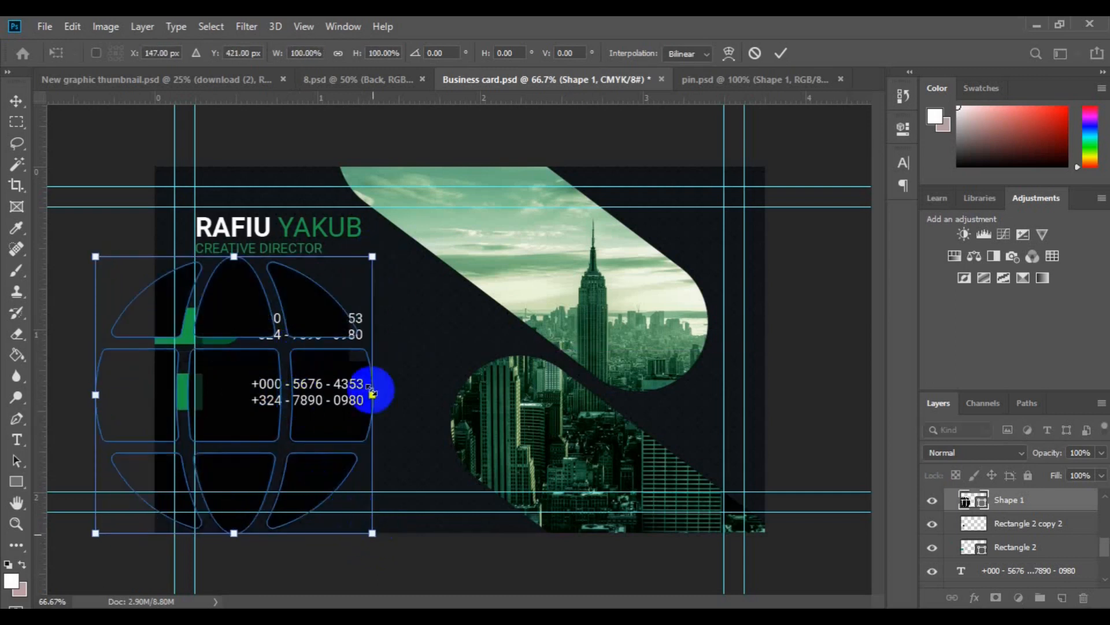
drag(372, 256, 250, 408)
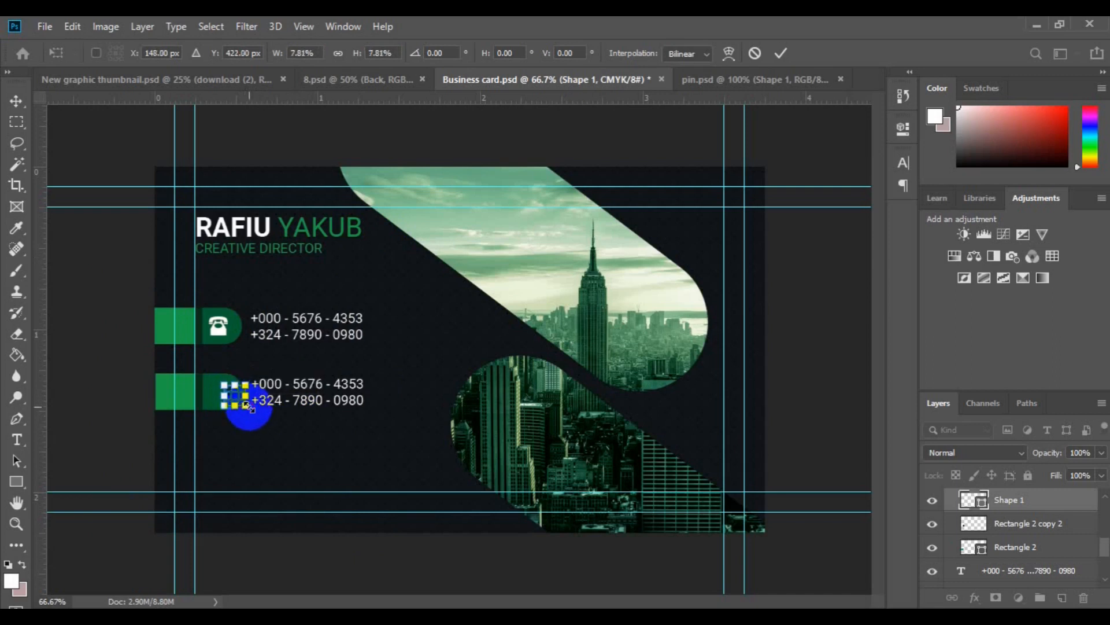
key(ctrl+plus)
drag(122, 416, 98, 410)
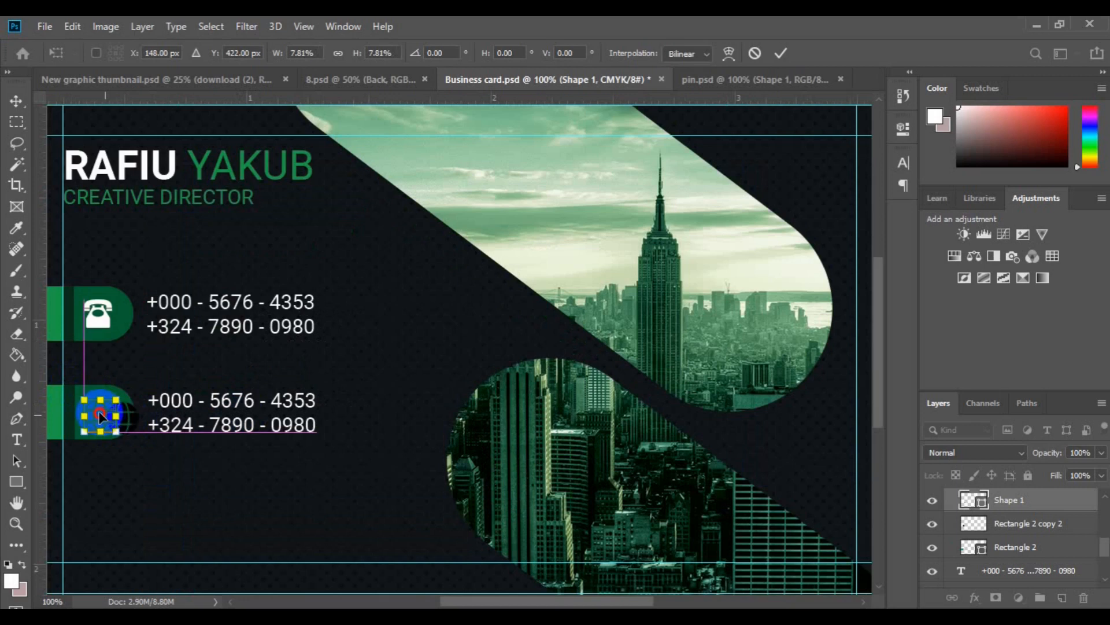
key(Return)
Recolour the globe shape to white (ffffff).
double_click(982, 505)
click(237, 331)
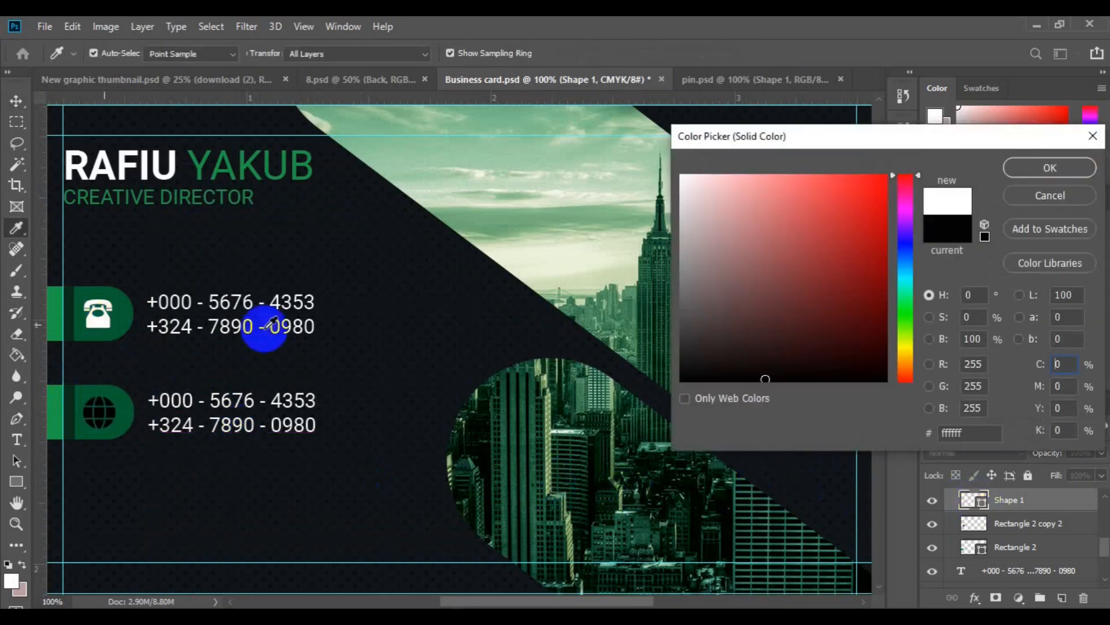
click(1049, 168)
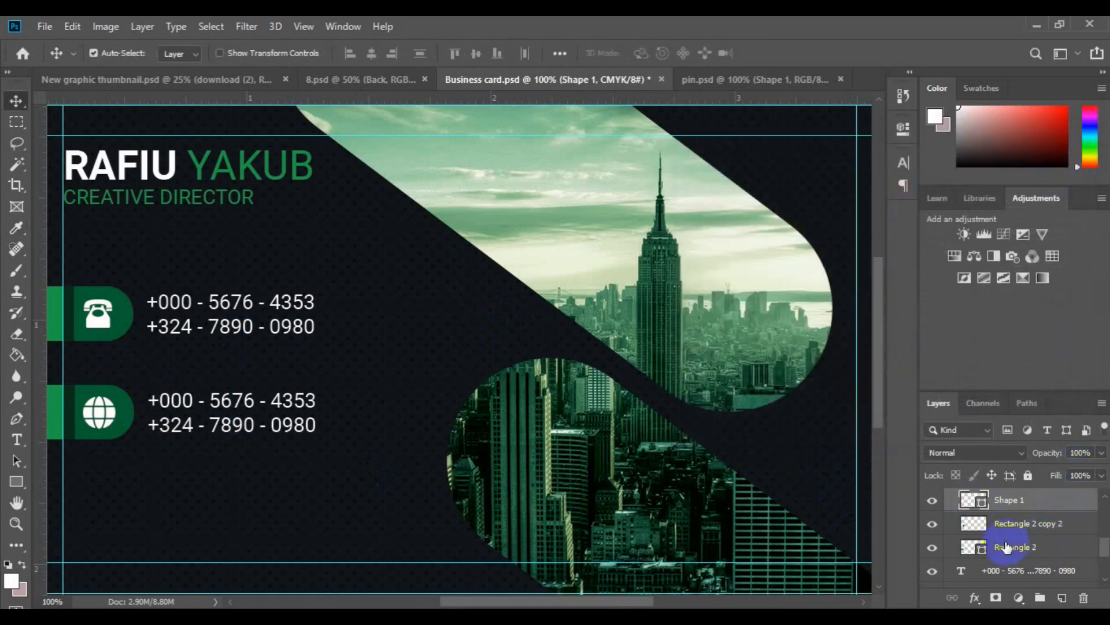
Centre the globe vertically on its dark green tab shape.
click(115, 427)
ctrl+click(1000, 504)
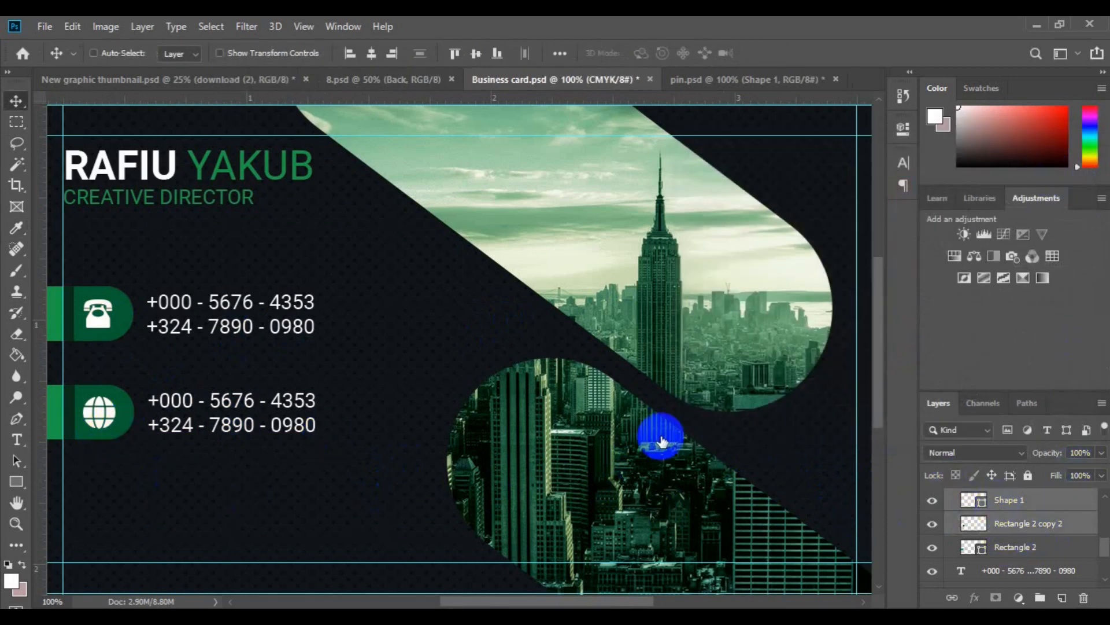
click(478, 53)
click(115, 475)
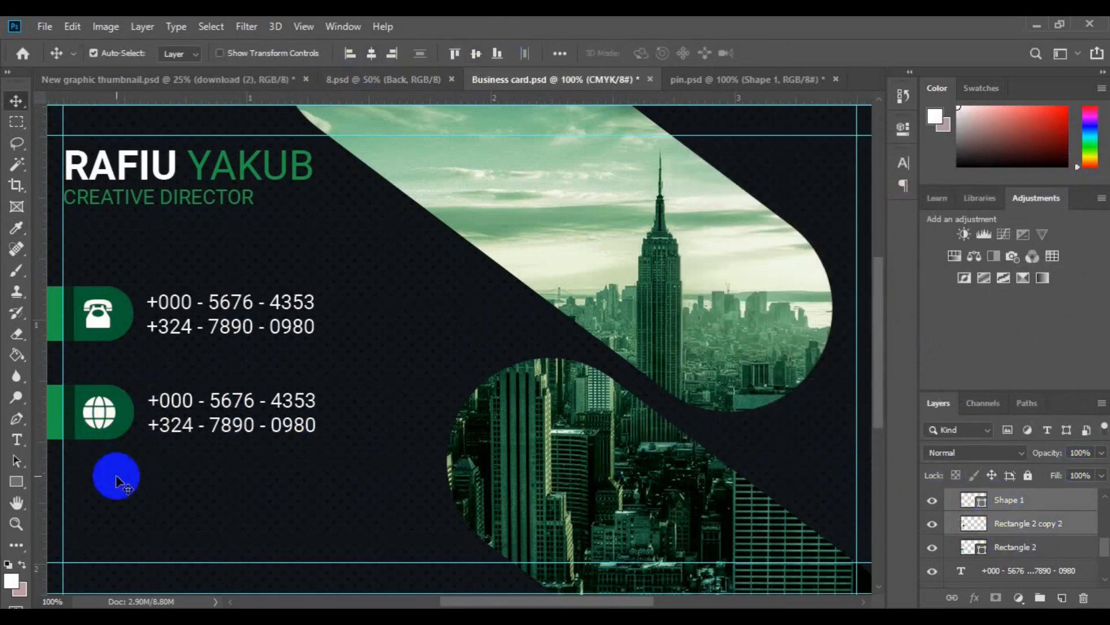
Replace the phone numbers beside the globe tab with two lines containing the e-mail address.
click(174, 427)
click(17, 439)
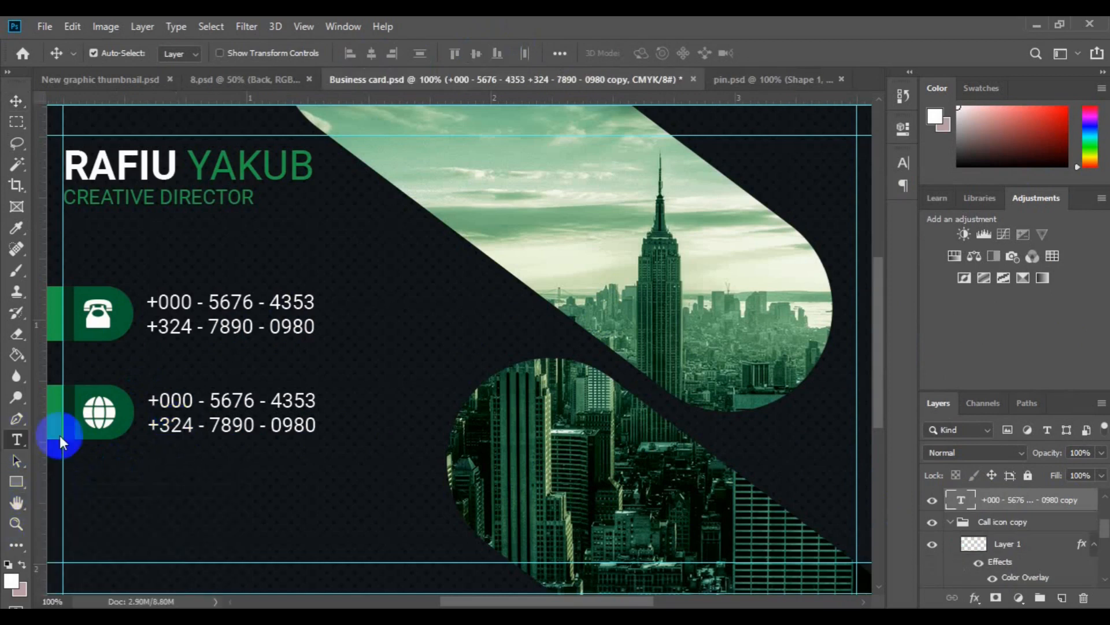
click(257, 392)
triple_click(260, 393)
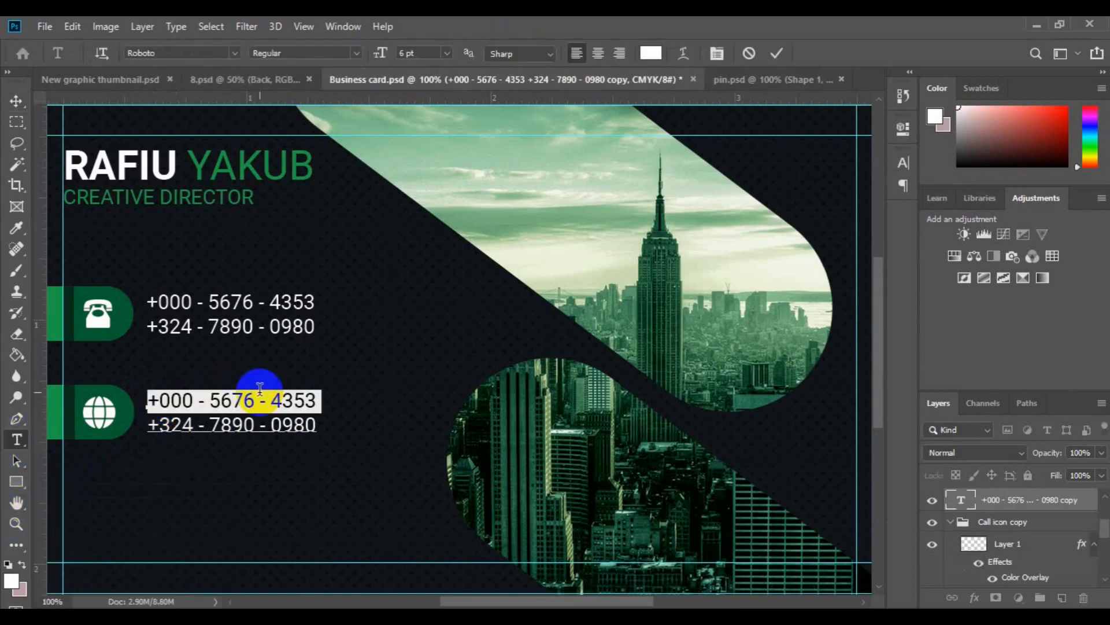
text(w)
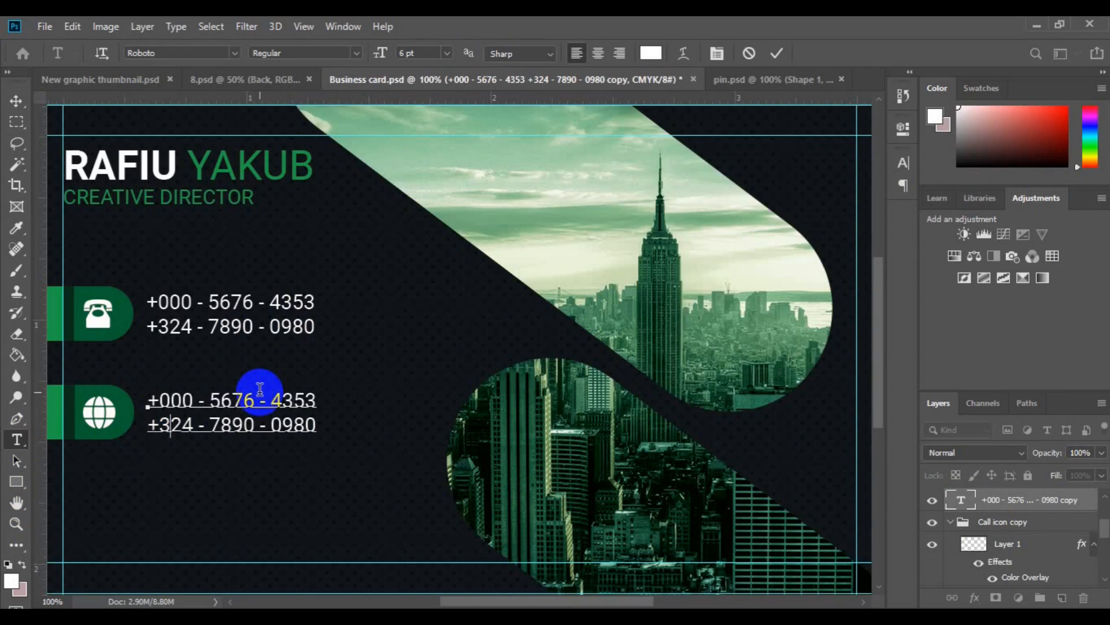
key(ctrl+a)
key(ctrl+v)
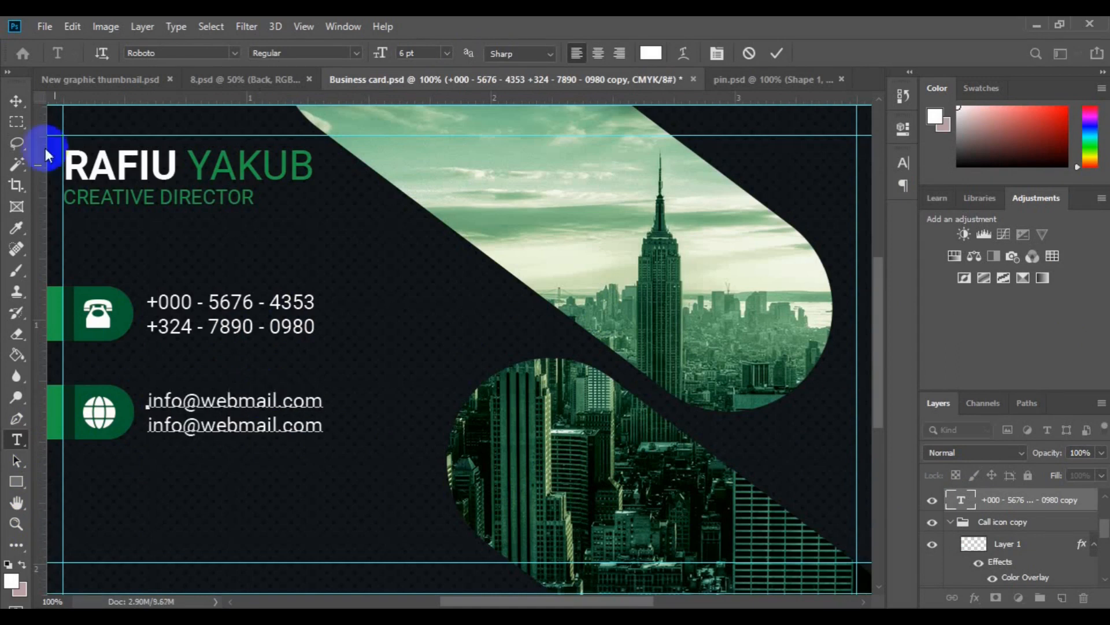
click(15, 103)
Align the e-mail text vertically centred with the globe tab group.
key(ctrl+minus)
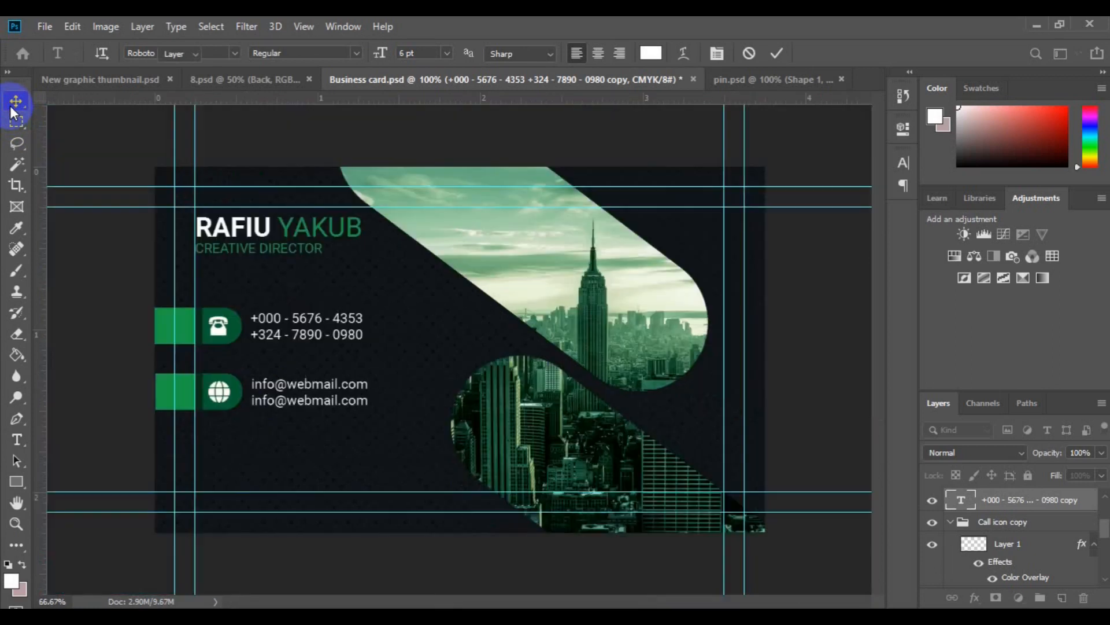
click(1009, 526)
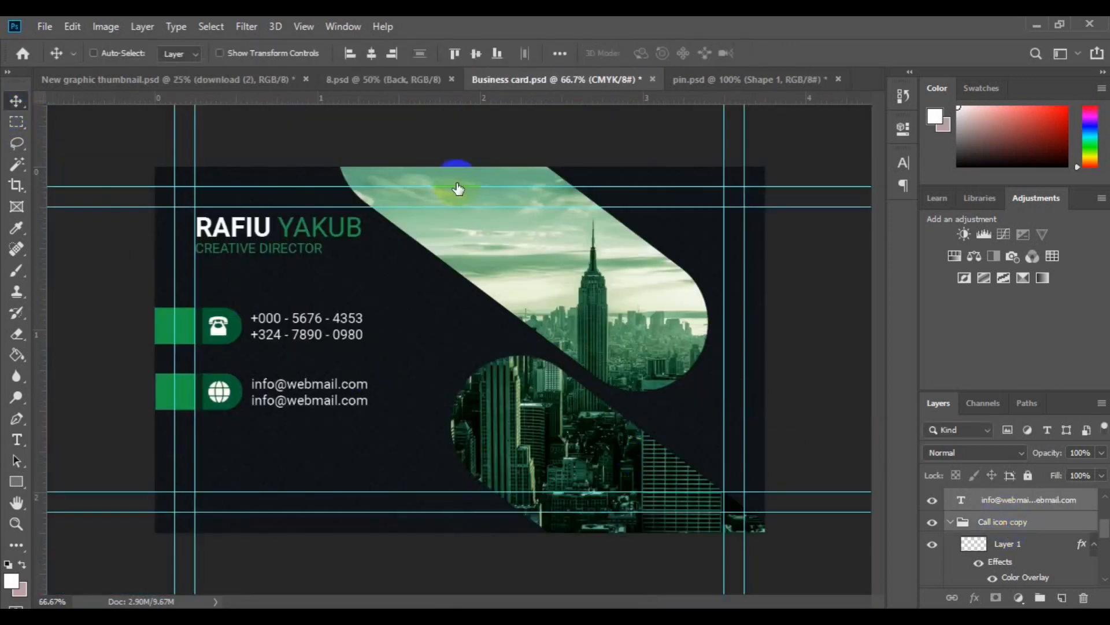
click(482, 58)
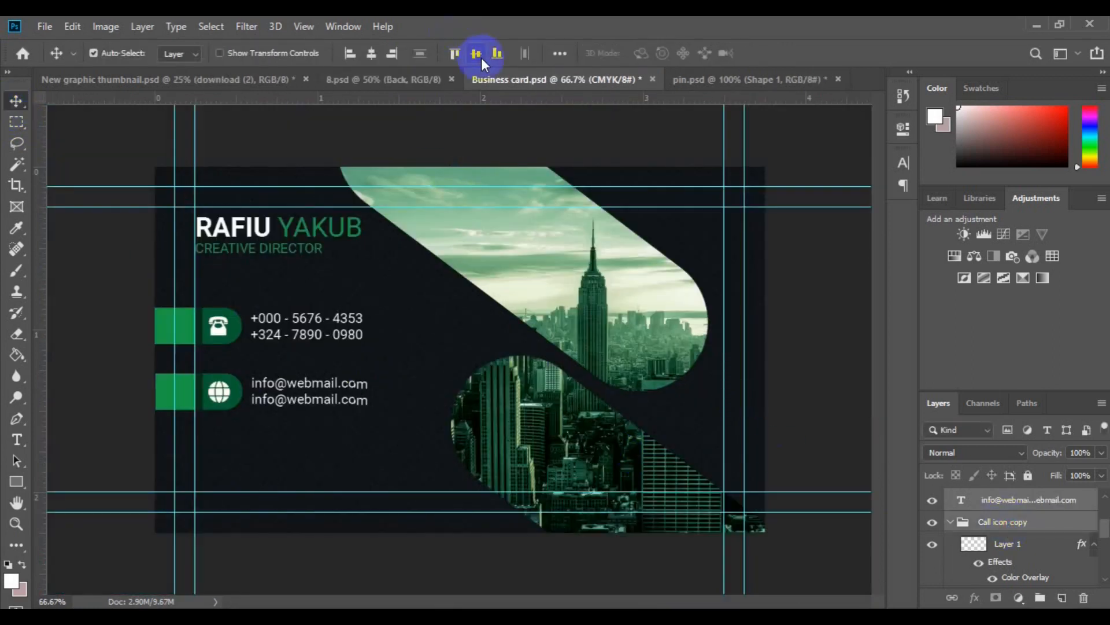
Collapse the globe tab's layer group and rename it to "web&mail".
click(964, 522)
click(951, 522)
double_click(991, 521)
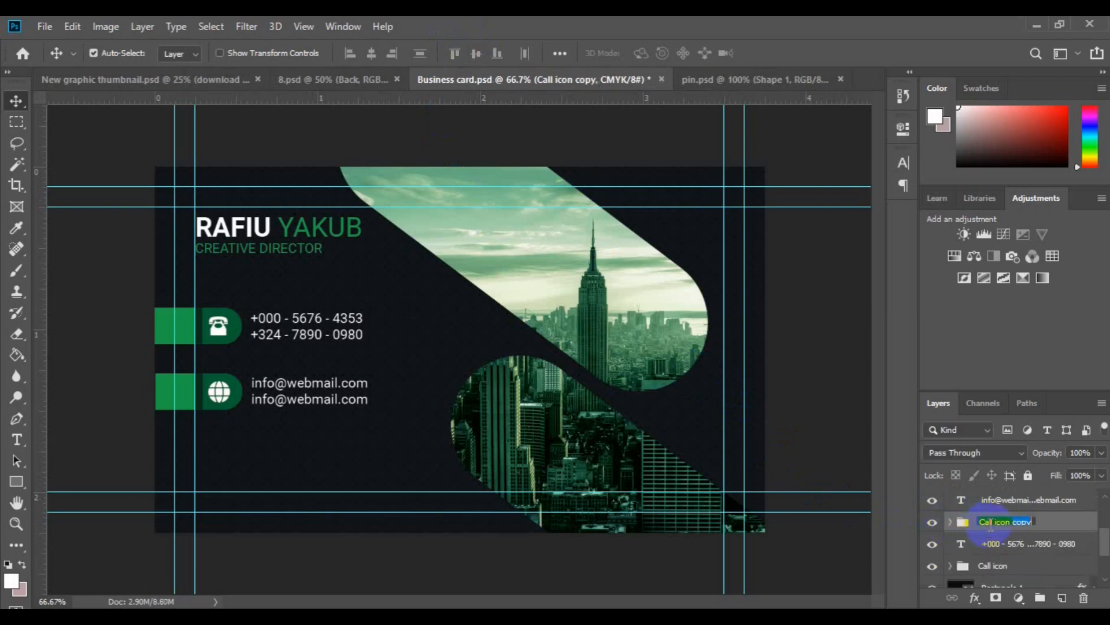
text(web&mail)
Duplicate the web&mail group together with the e-mail text and place the copy below as a third contact row.
click(1023, 526)
shift+click(1010, 503)
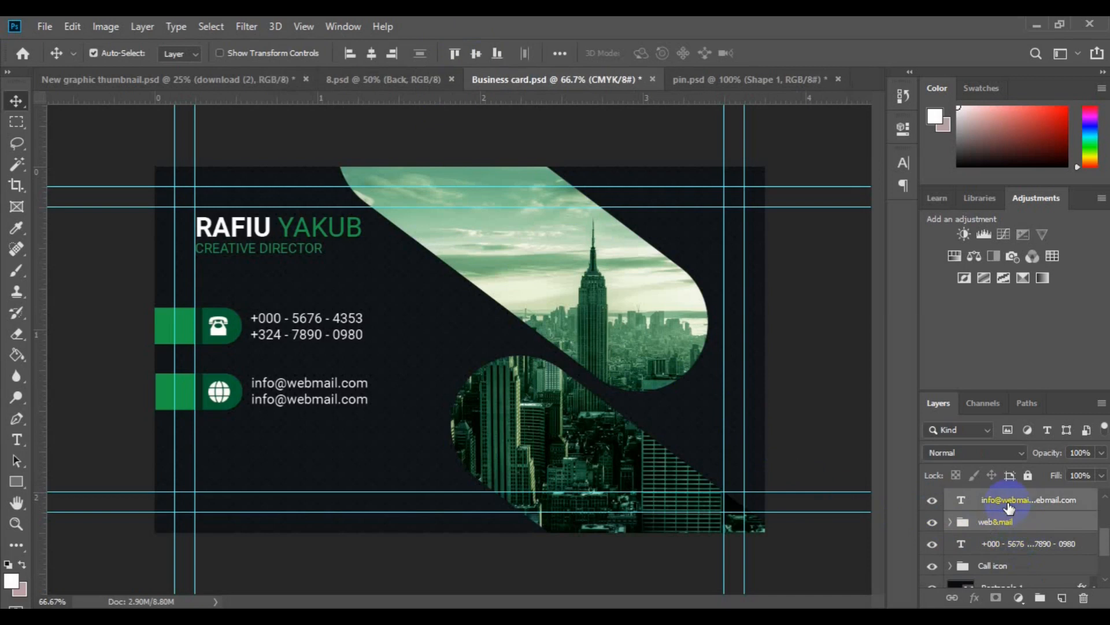
key(ctrl+j)
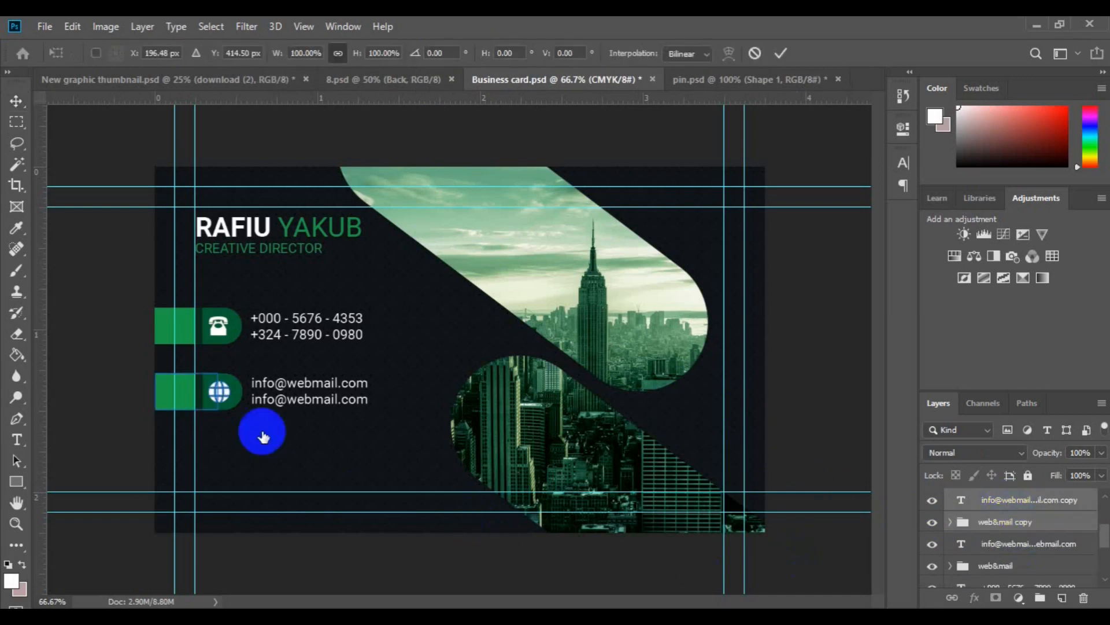
key(ctrl+t)
drag(225, 398, 231, 454)
key(Return)
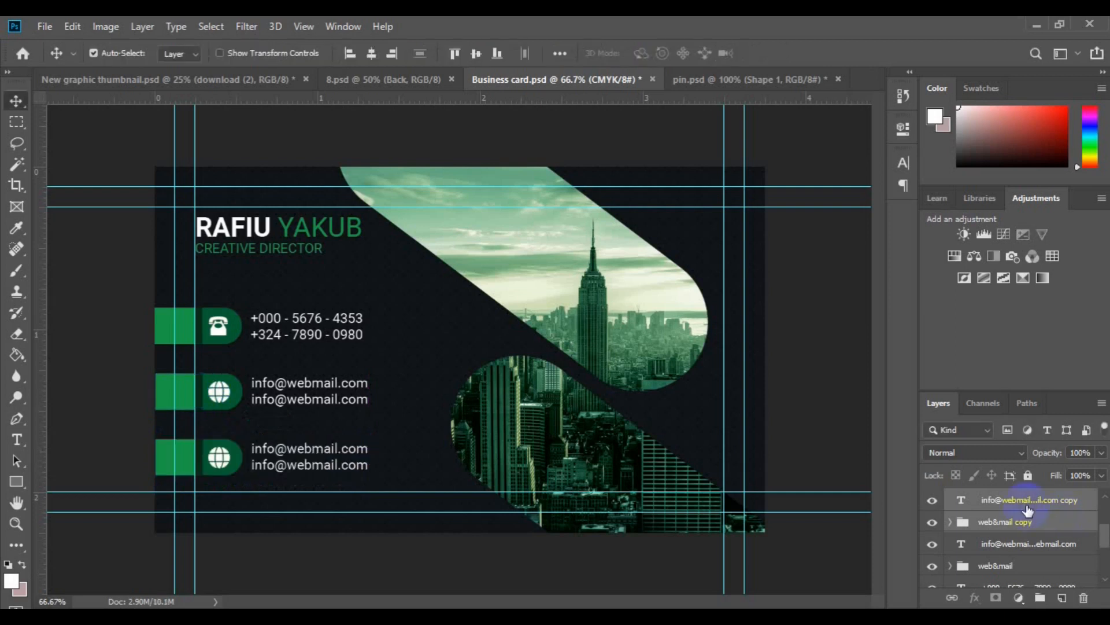
Remove the globe from the third tab and bring the location pin shape from pin.psd into the business card.
click(219, 458)
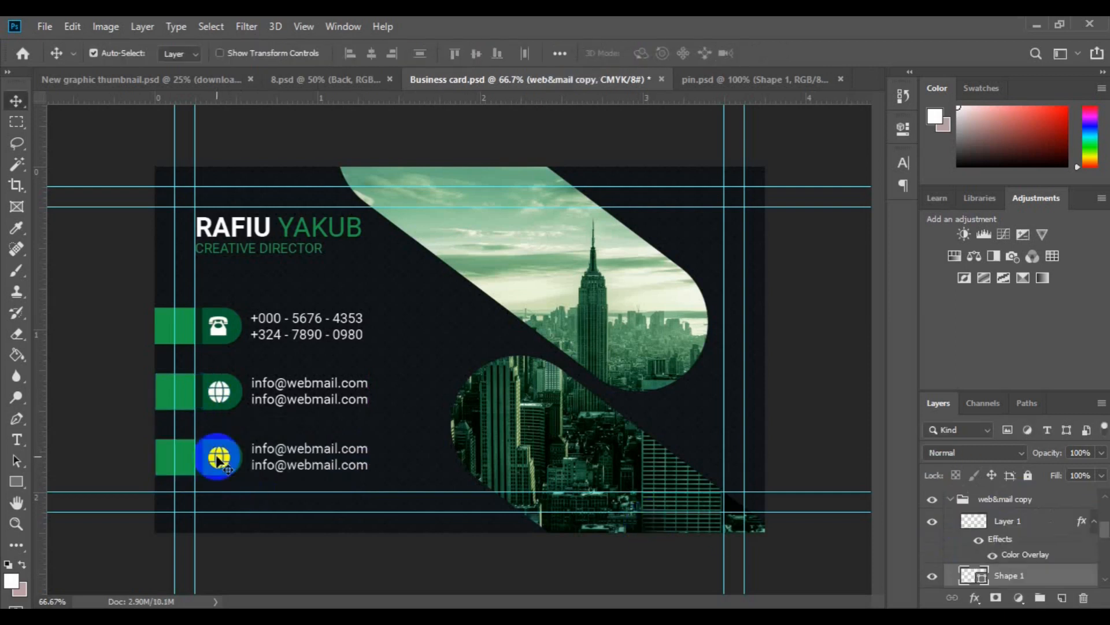
key(ctrl+Tab)
double_click(1006, 570)
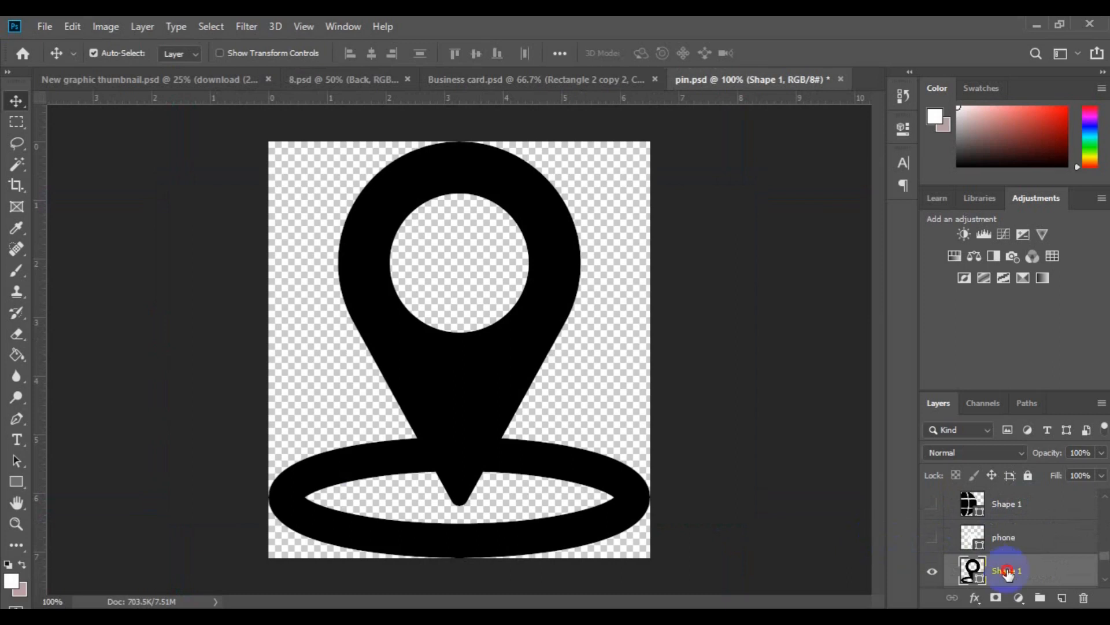
click(1018, 538)
drag(1010, 571, 248, 449)
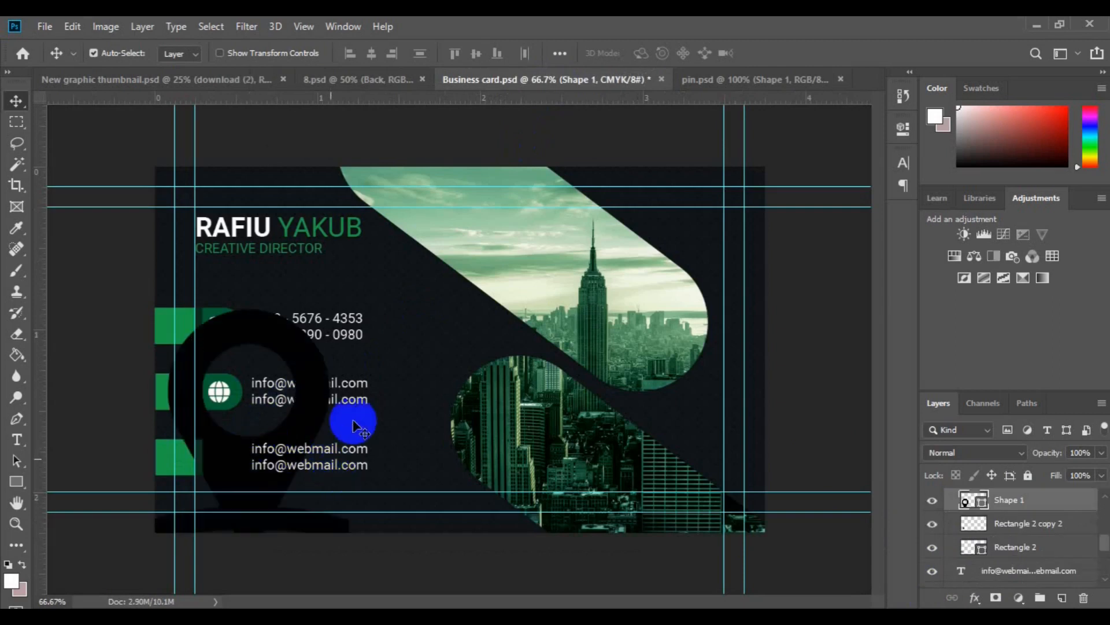
Move the location pin clear of the lower tabs and scale it to about 20.90%.
key(ctrl+t)
drag(376, 309, 366, 323)
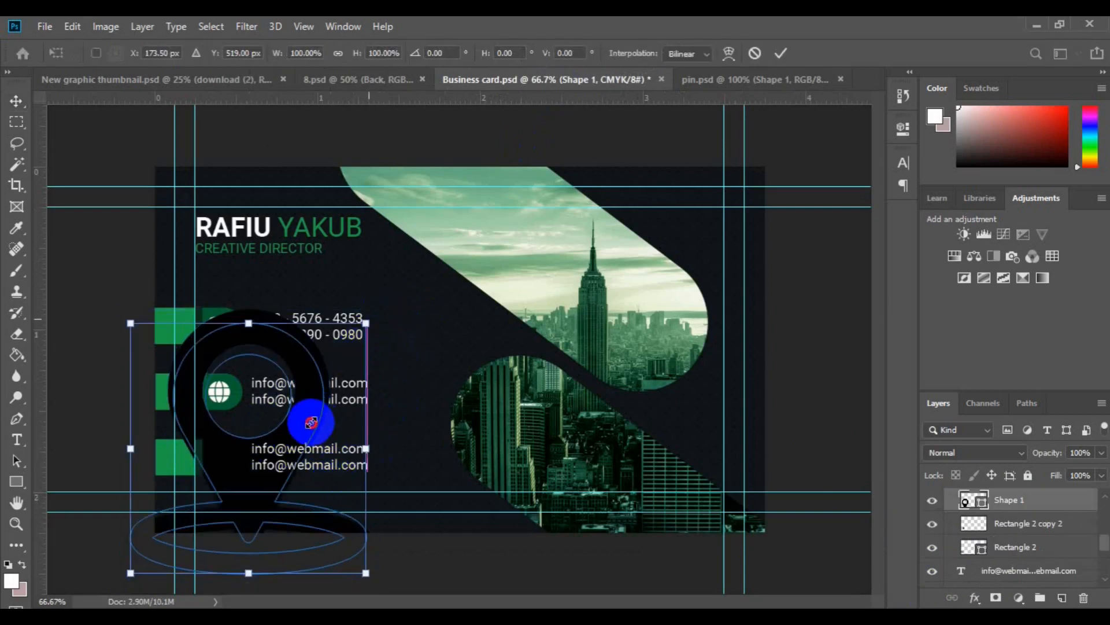
key(ctrl+z)
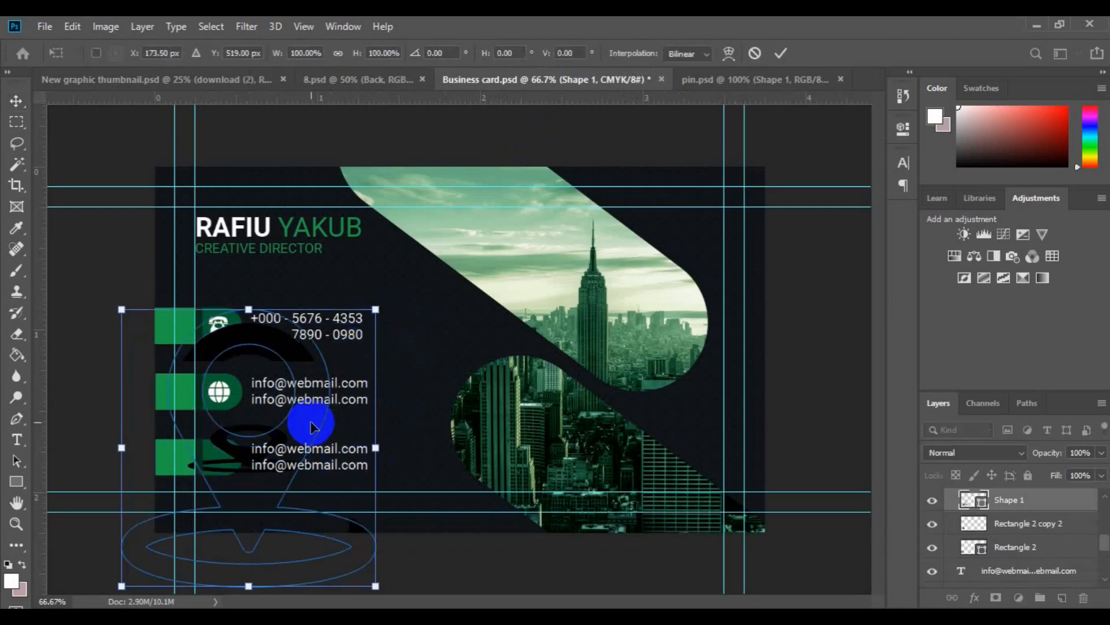
drag(242, 447, 409, 215)
drag(462, 465, 360, 358)
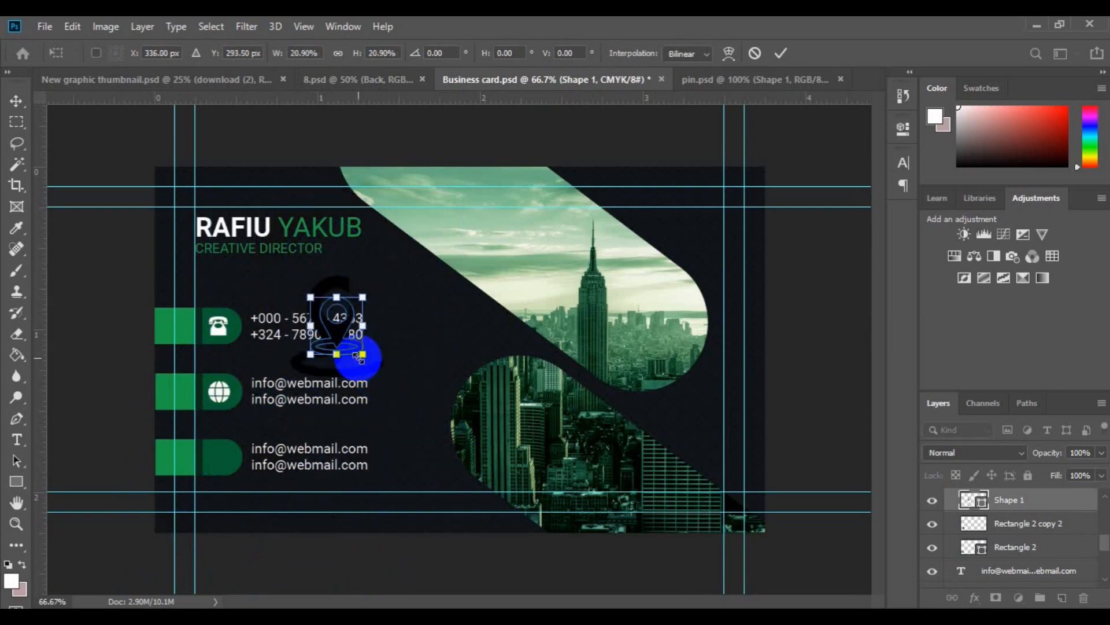
key(ctrl+1)
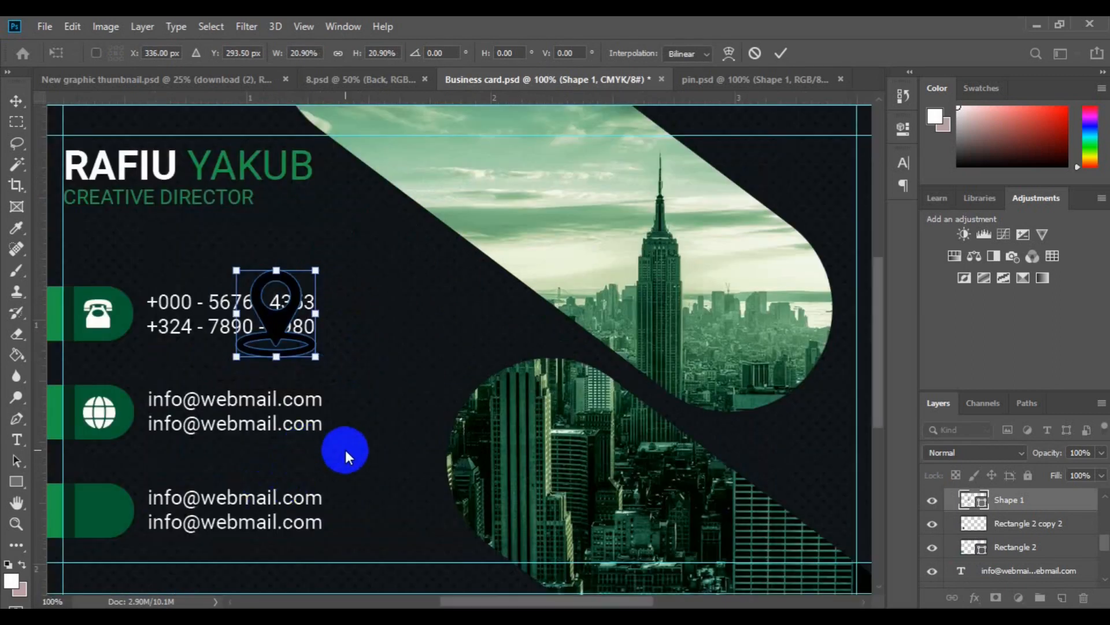
key(Return)
Place the location pin on the third tab and scale it down further to fit inside the tab.
key(space)
drag(344, 449, 518, 381)
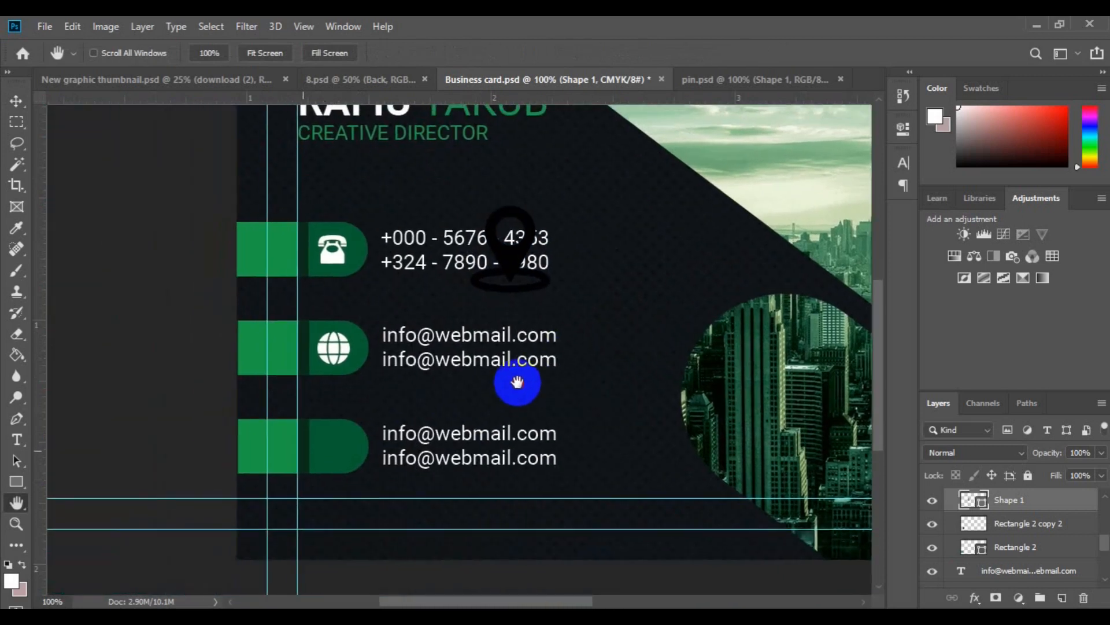
key(ctrl+plus)
drag(558, 185, 235, 528)
key(ctrl+t)
drag(319, 567, 210, 569)
key(Return)
Recolour the location pin to white (ffffff) and centre it vertically on its dark green tab shape.
double_click(981, 507)
click(209, 347)
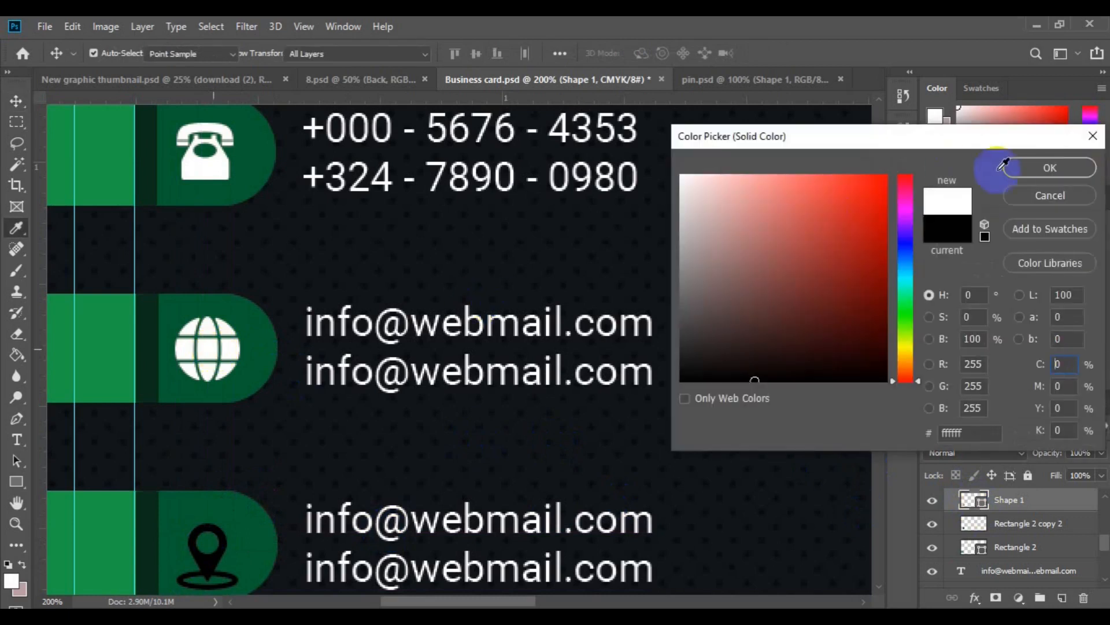
click(1044, 167)
click(1026, 525)
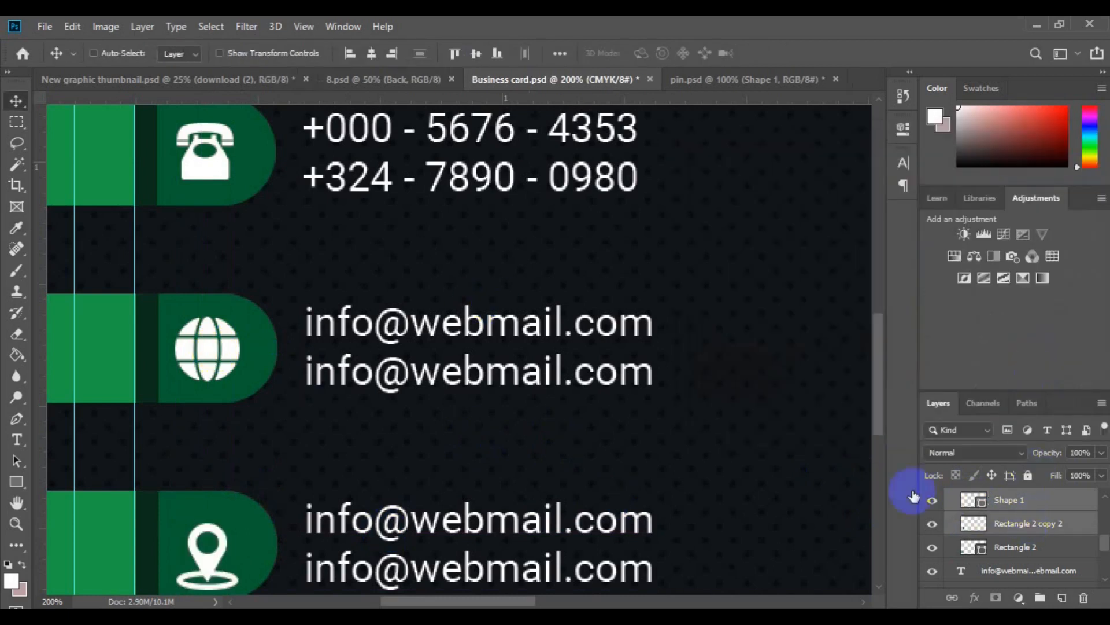
click(476, 53)
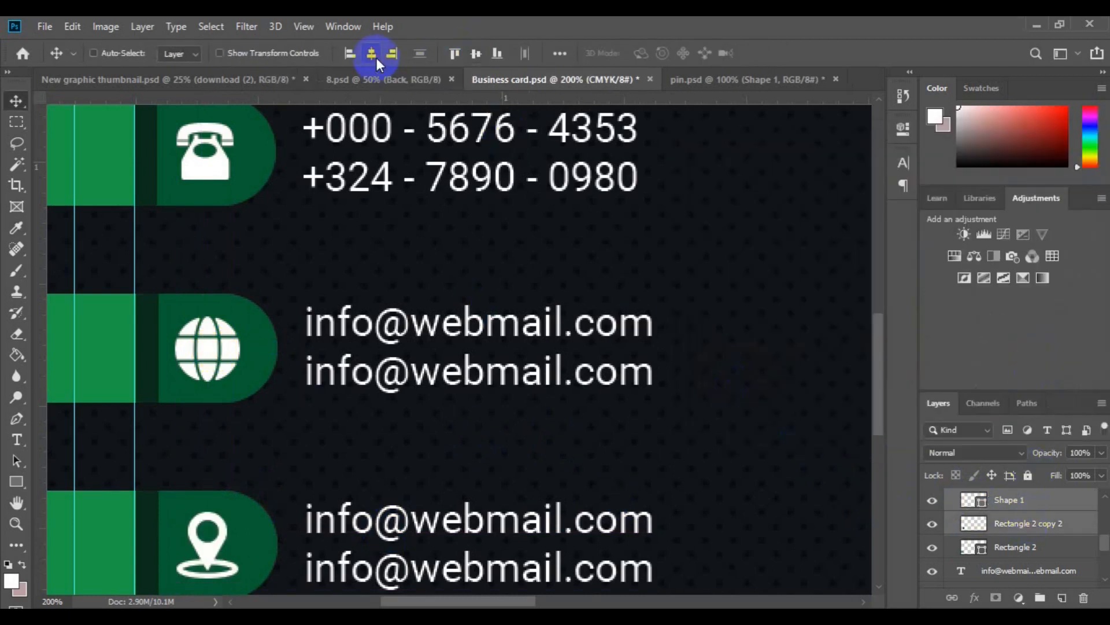
Replace the text beside the location pin with a two-line placeholder address: street and name line, then city and code line.
key(ctrl+minus)
ctrl+click(427, 438)
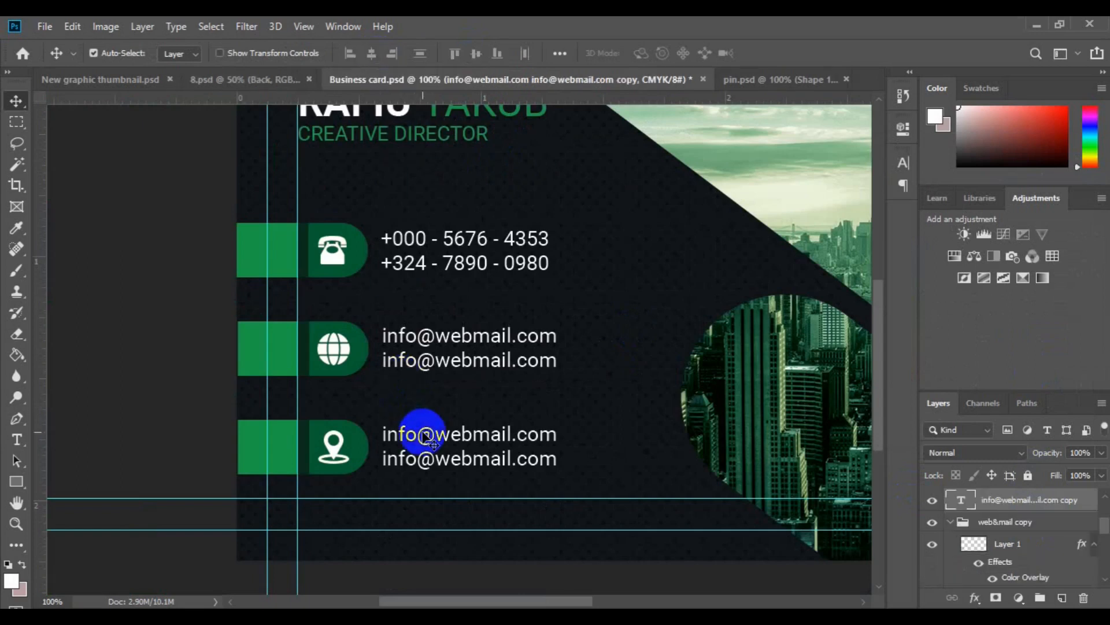
click(17, 439)
click(383, 433)
key(ctrl+a)
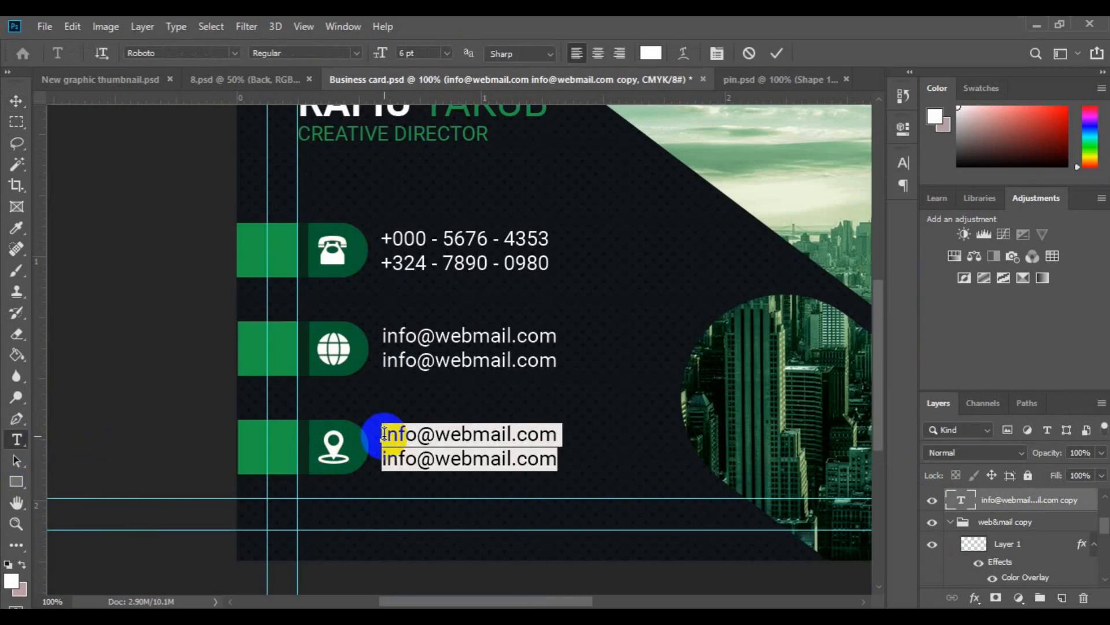
click(383, 434)
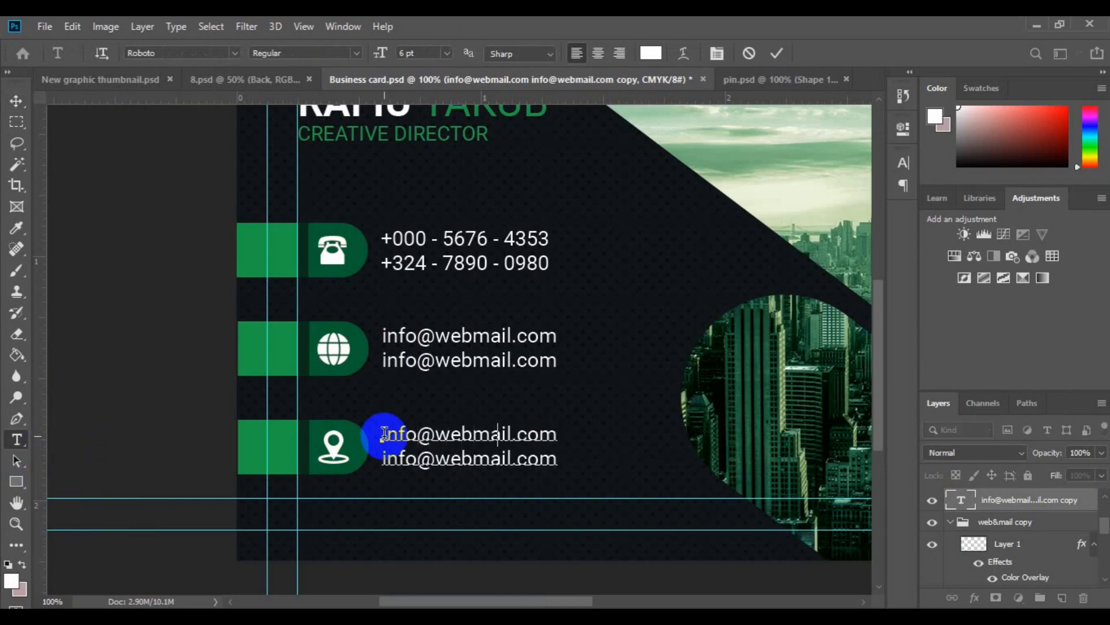
text(Address Street, Name Here)
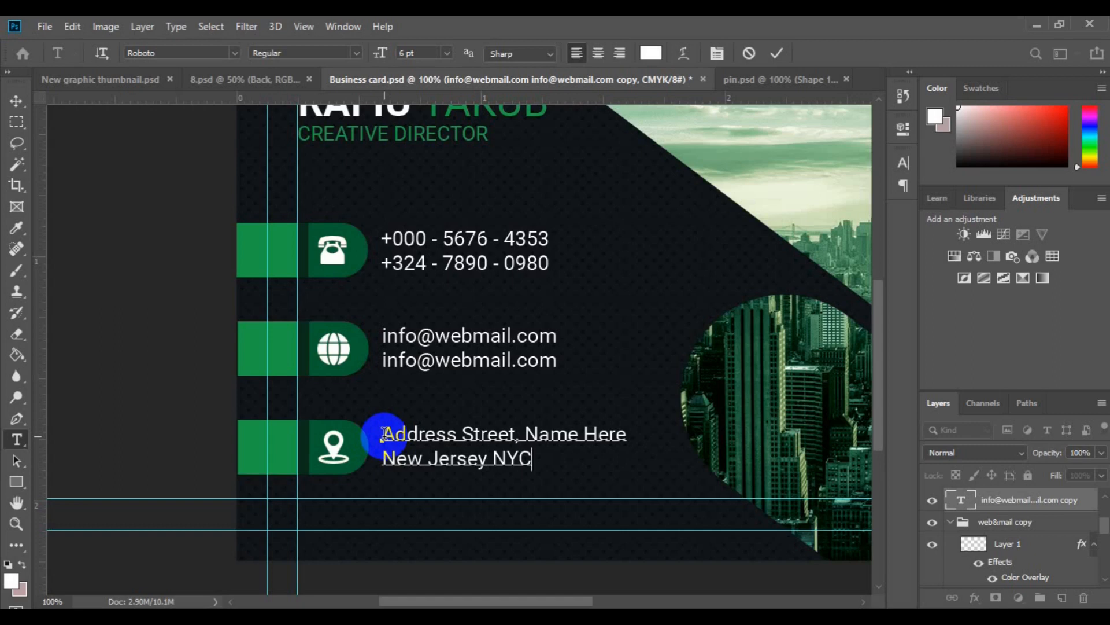
click(16, 101)
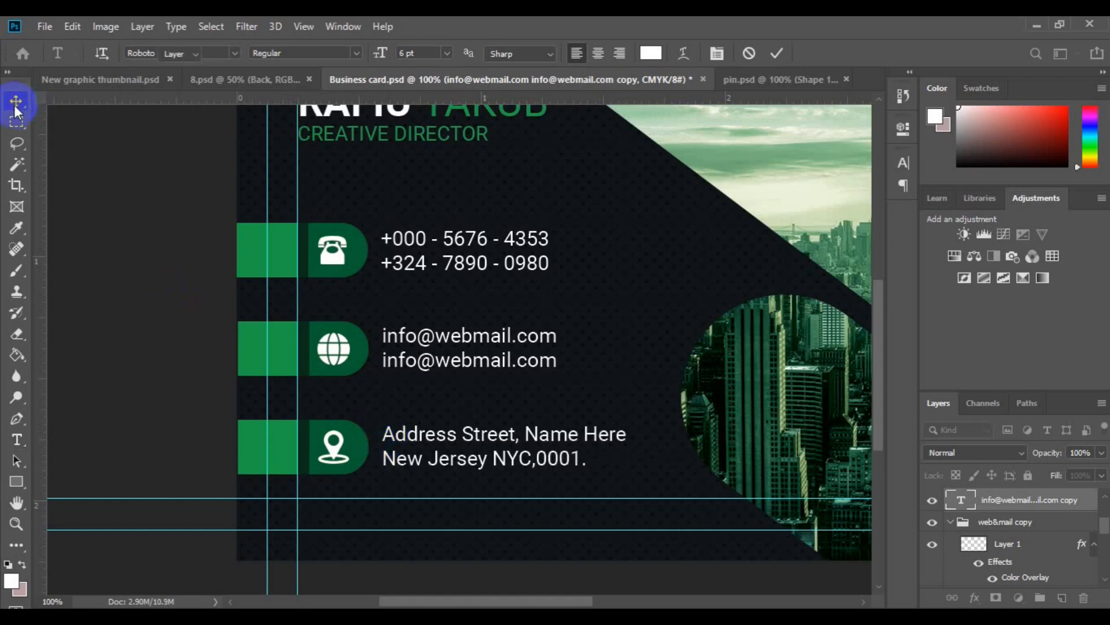
key(ctrl+minus)
key(ctrl+minus)
key(ctrl+minus)
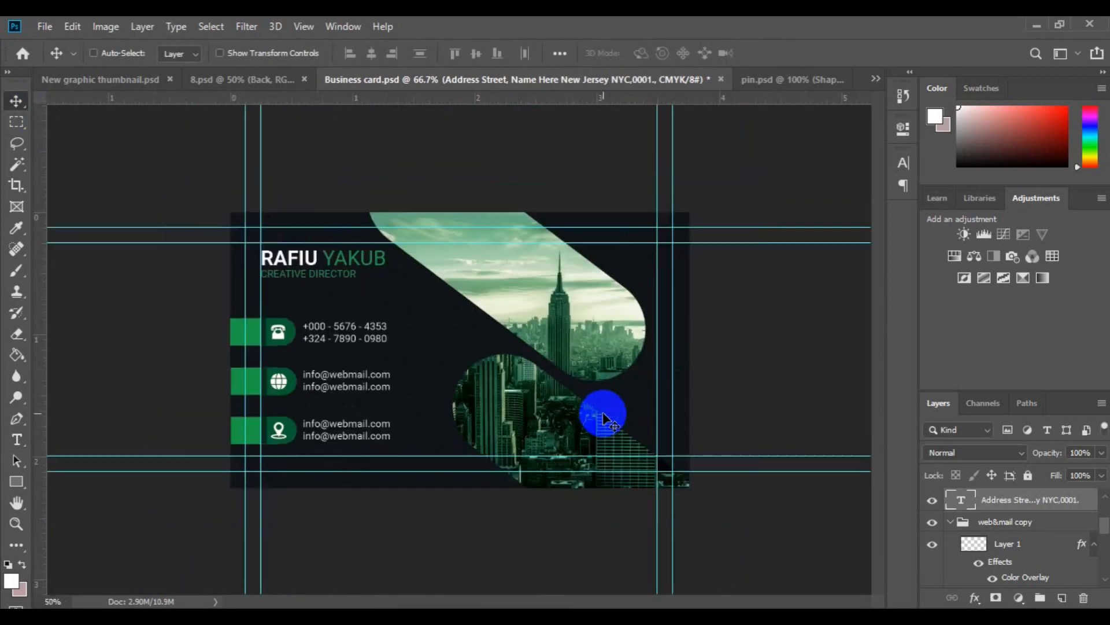
key(ctrl+0)
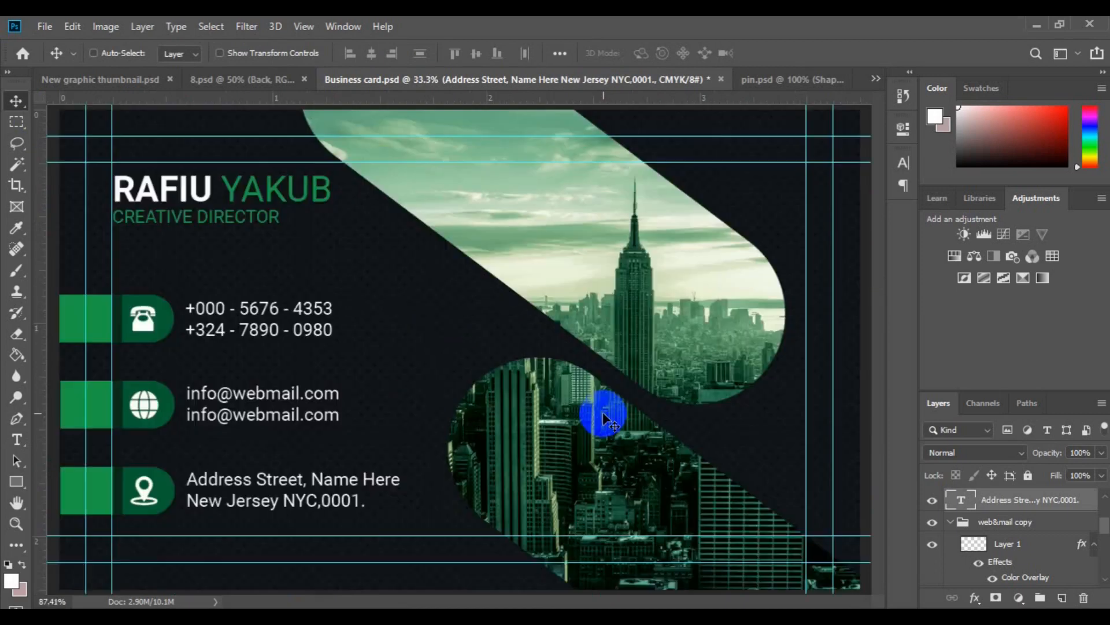
Move the address text layer into the "web&mail copy" group and rename that group "address".
click(950, 521)
click(990, 520)
drag(996, 505, 995, 523)
click(990, 499)
text(address)
key(Return)
Move the e-mail text layer into the "web&mail" group and the phone number text layer into the "Call icon" group.
click(994, 520)
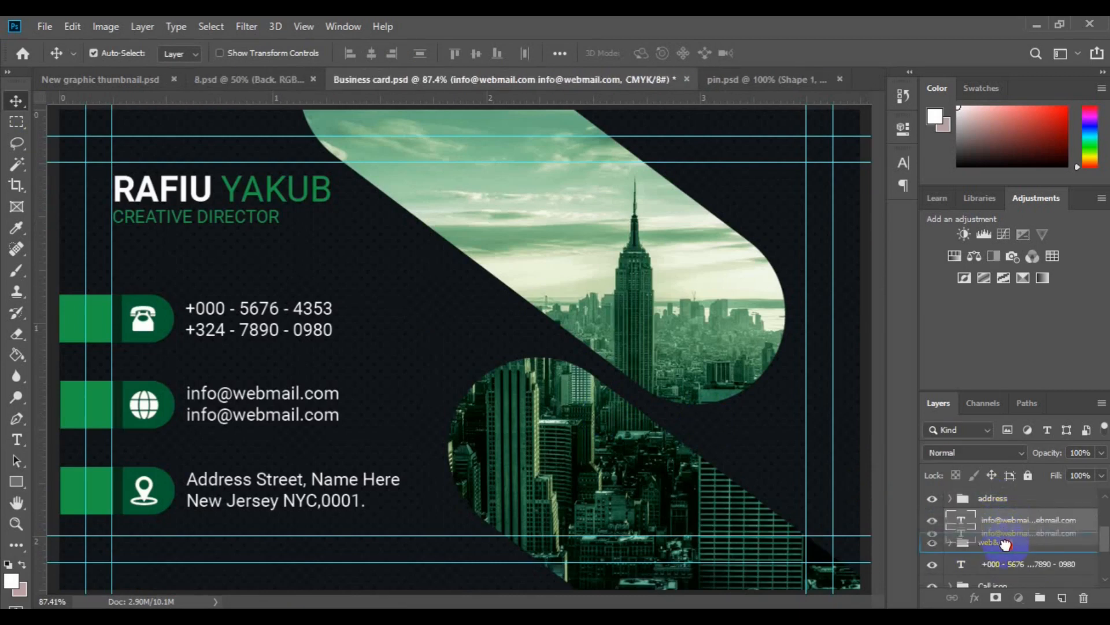
drag(1005, 544, 1001, 564)
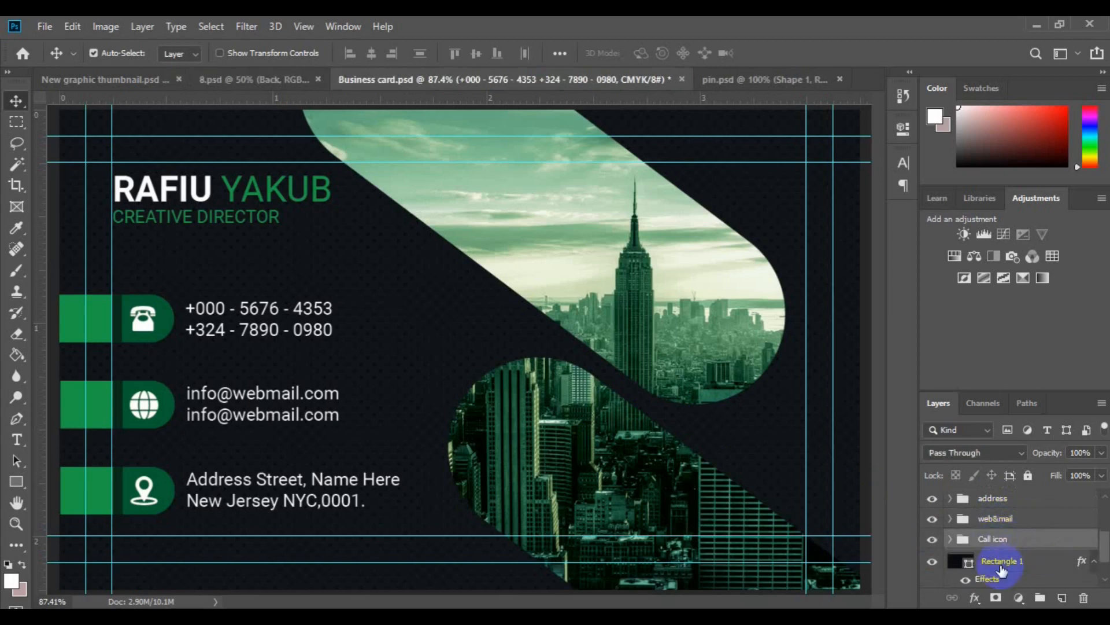
Combine the "address" and "web&mail" groups into one group and align its left edge with the "Call icon" group.
click(1003, 500)
shift+click(995, 518)
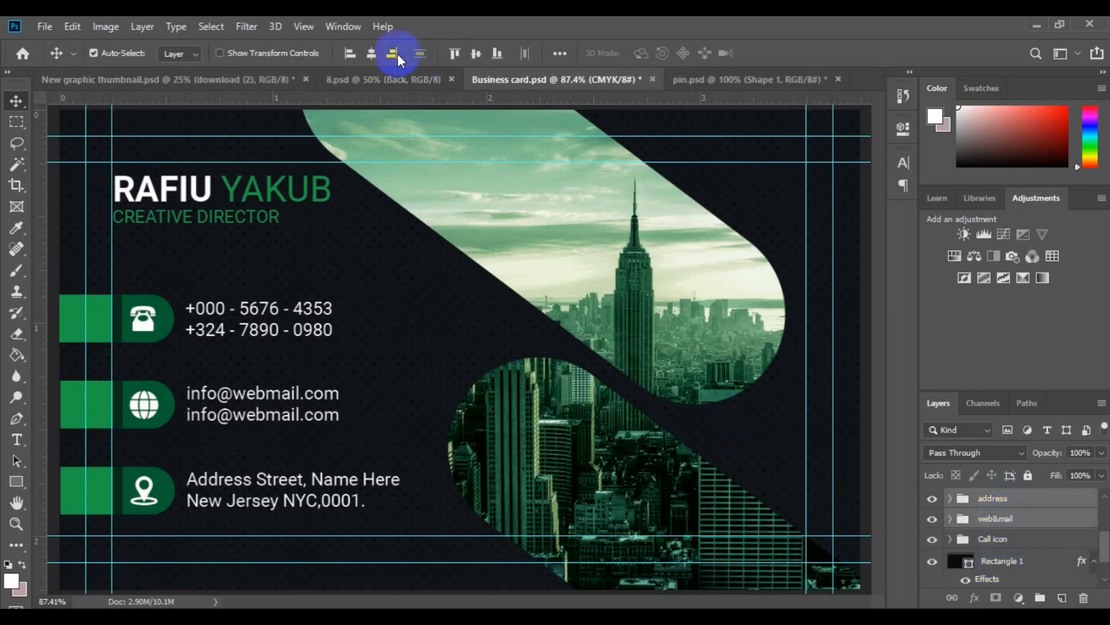
key(ctrl+g)
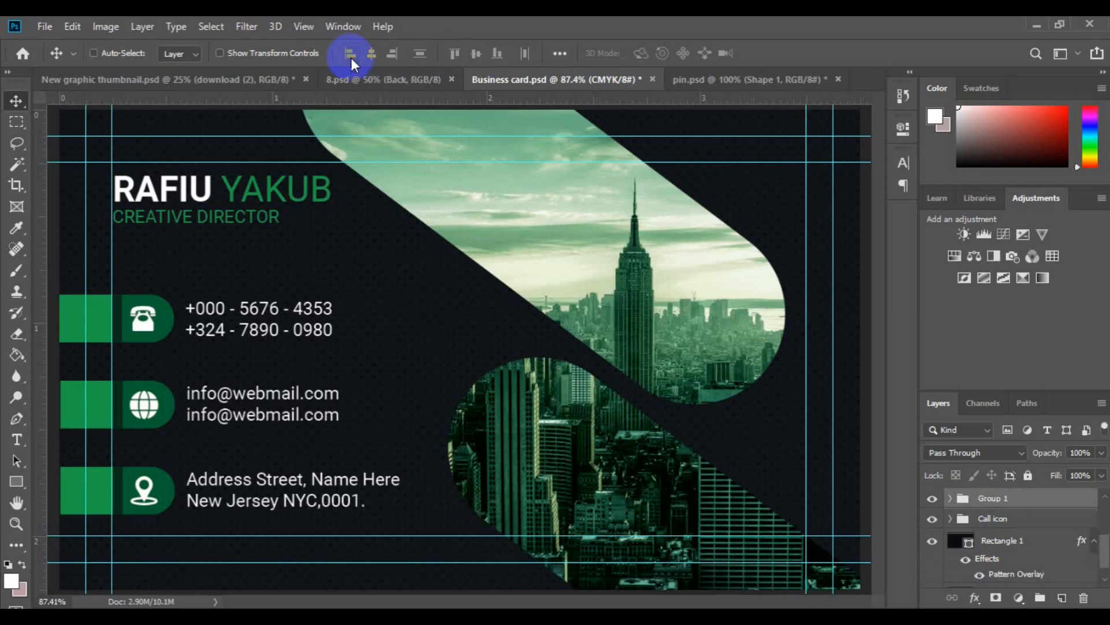
shift+click(1009, 518)
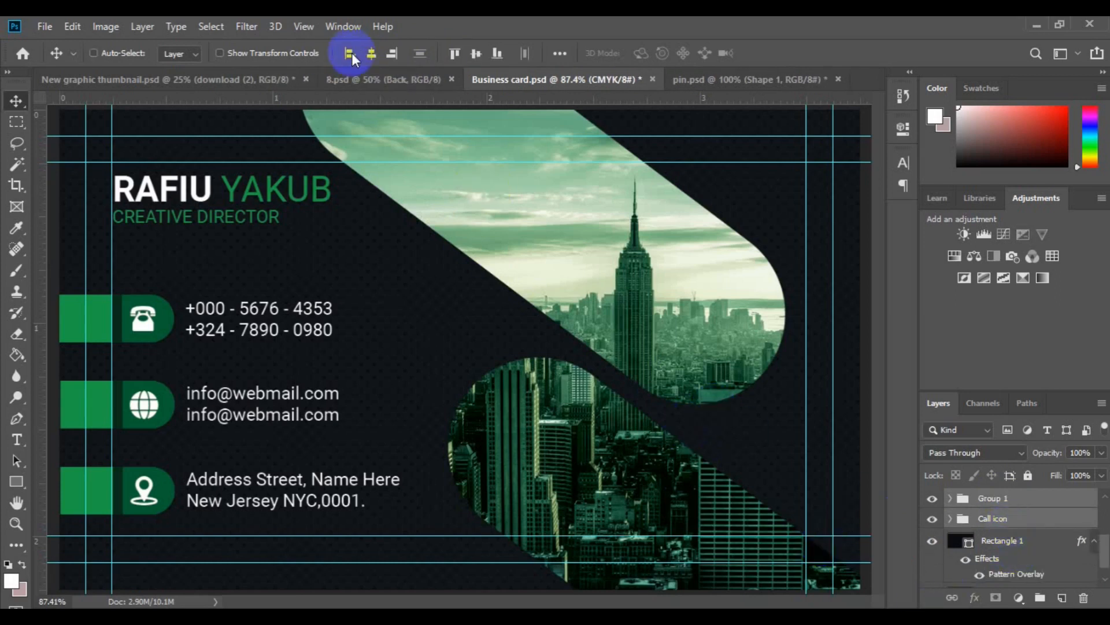
key(ctrl+minus)
key(ctrl+minus)
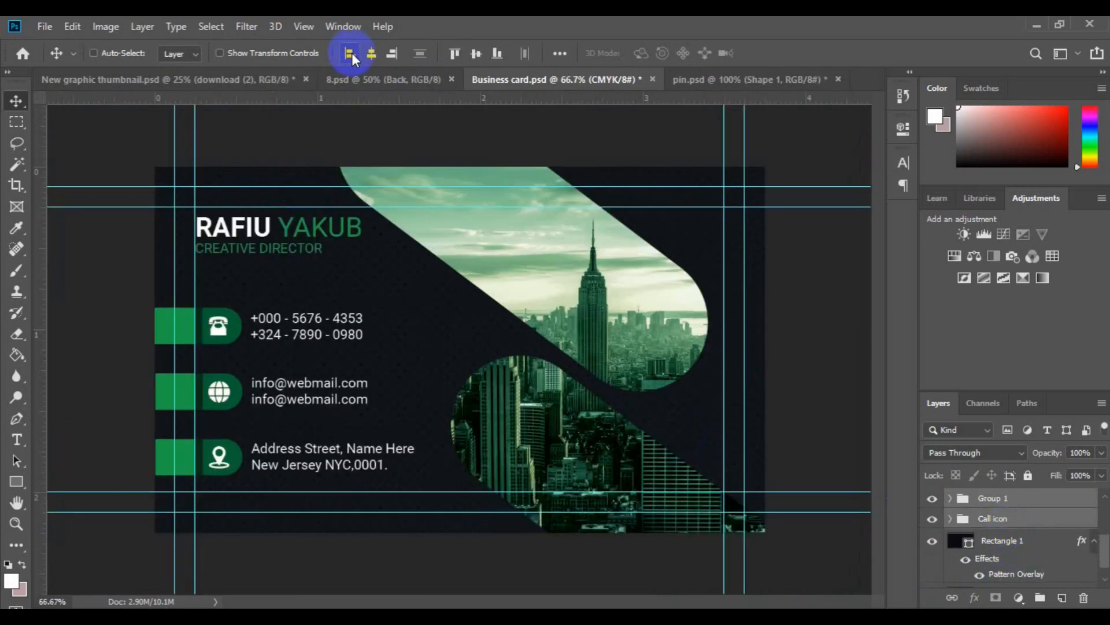